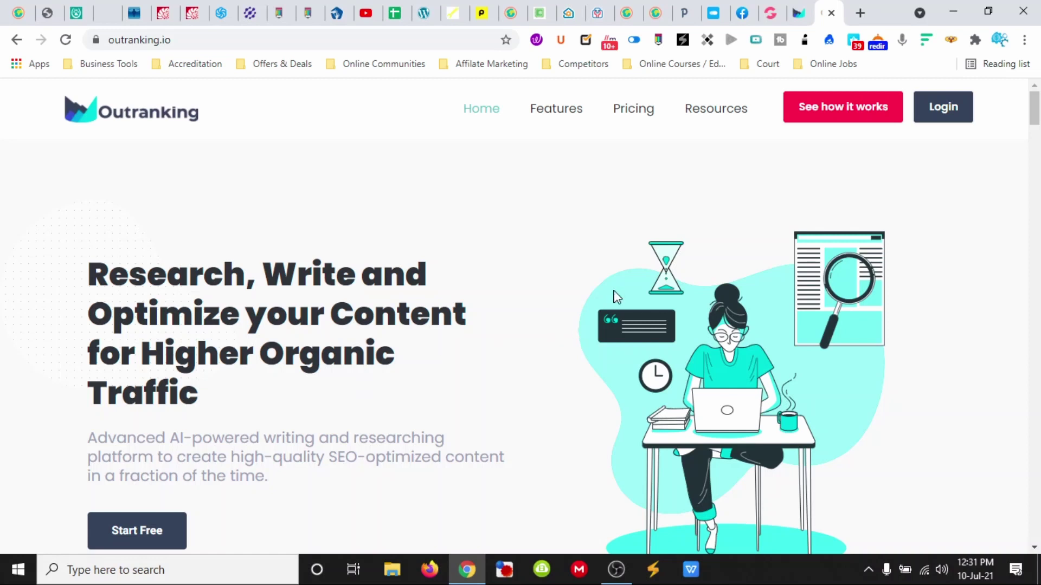
Open the Outranking Features page and read its sections on competitive research, the GPT-3 writing assistant and SEO scoring.
left_click(567, 111)
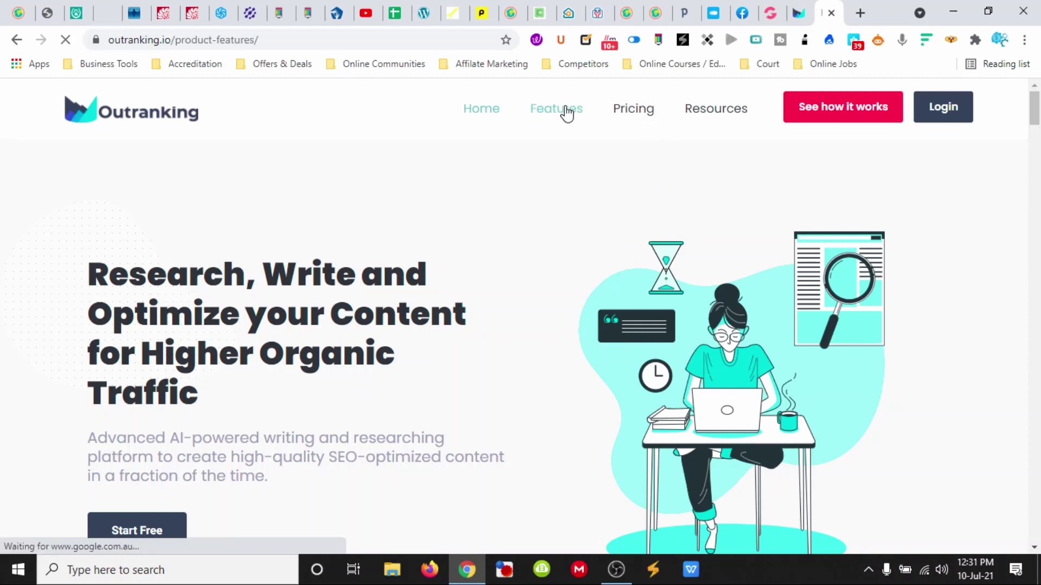
scroll(548, 273, "down", 1)
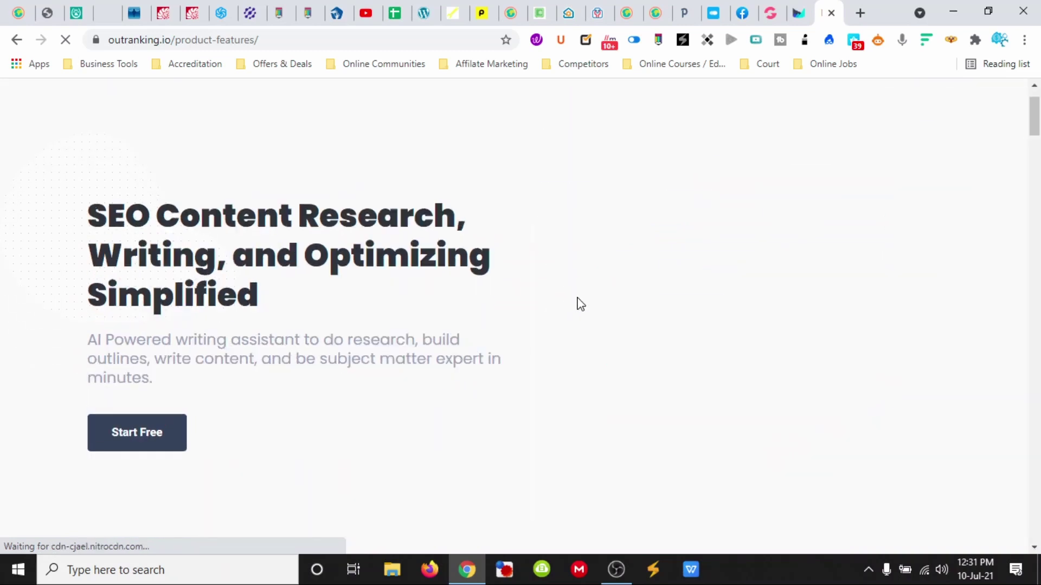
scroll(576, 302, "down", 3)
scroll(501, 293, "down", 5)
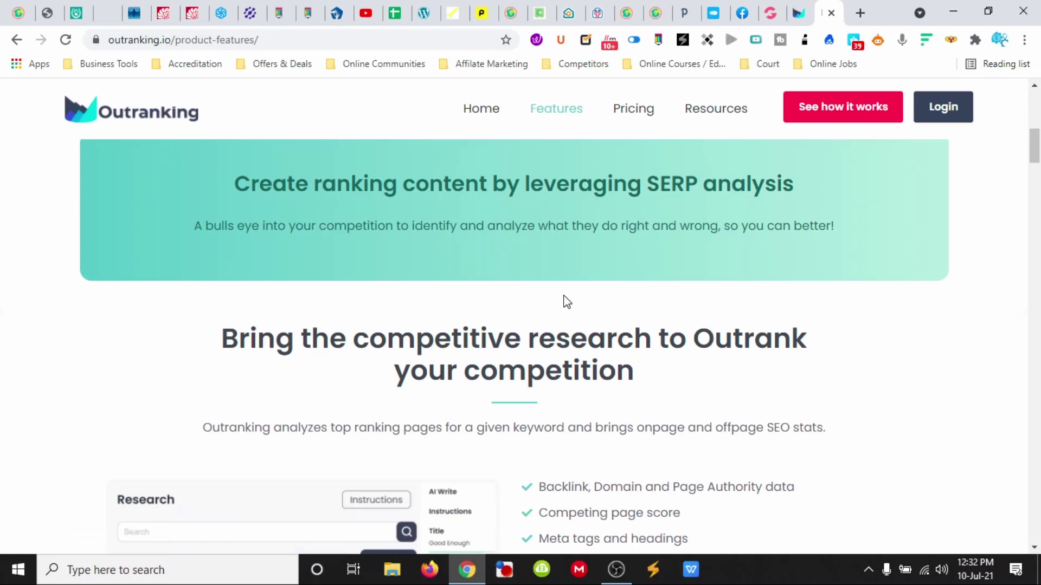
scroll(566, 302, "down", 3)
scroll(580, 325, "down", 15)
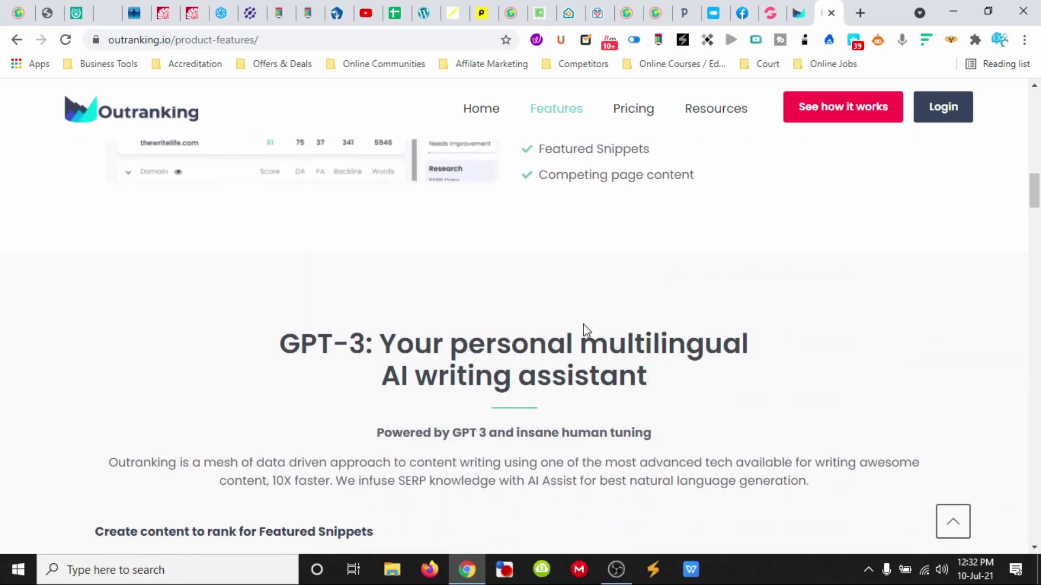
scroll(584, 329, "up", 4)
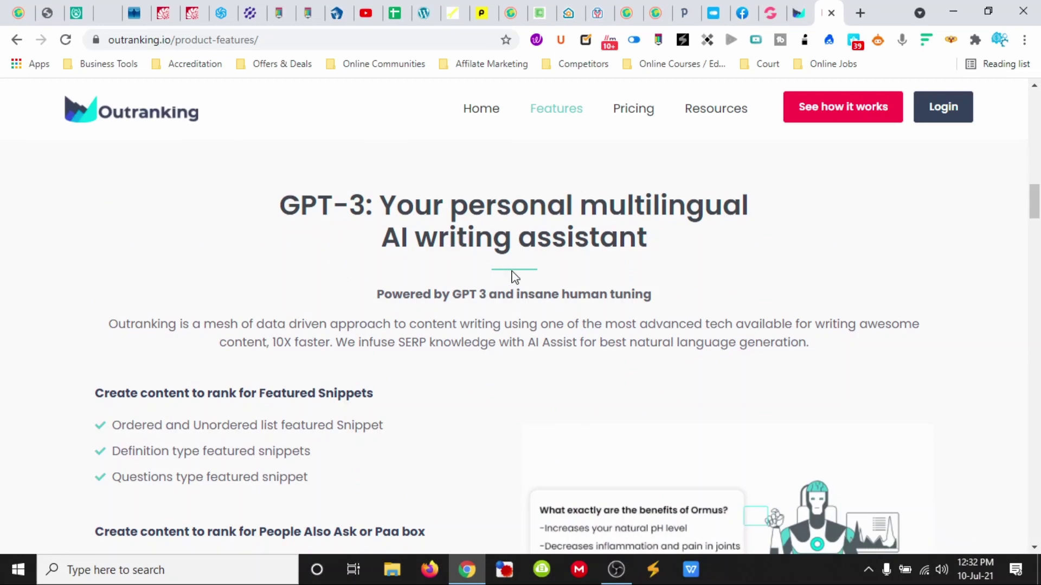
scroll(523, 286, "down", 13)
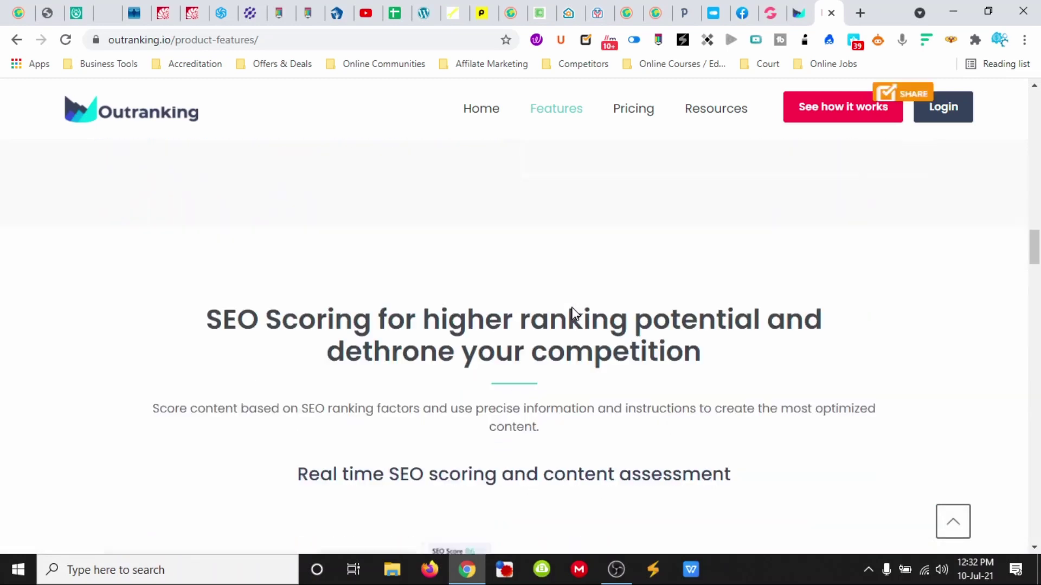
scroll(285, 307, "down", 2)
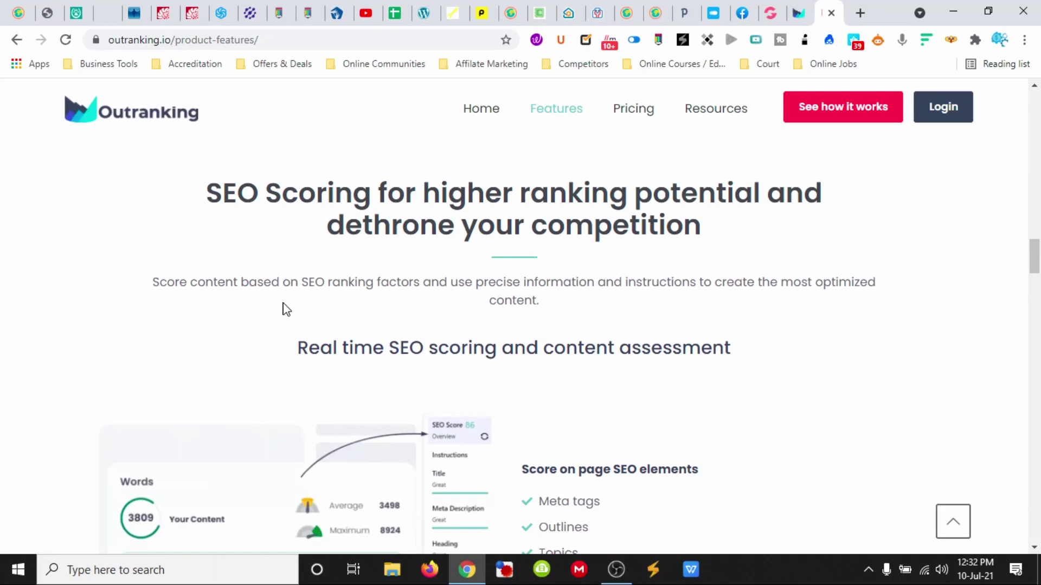
scroll(437, 365, "down", 12)
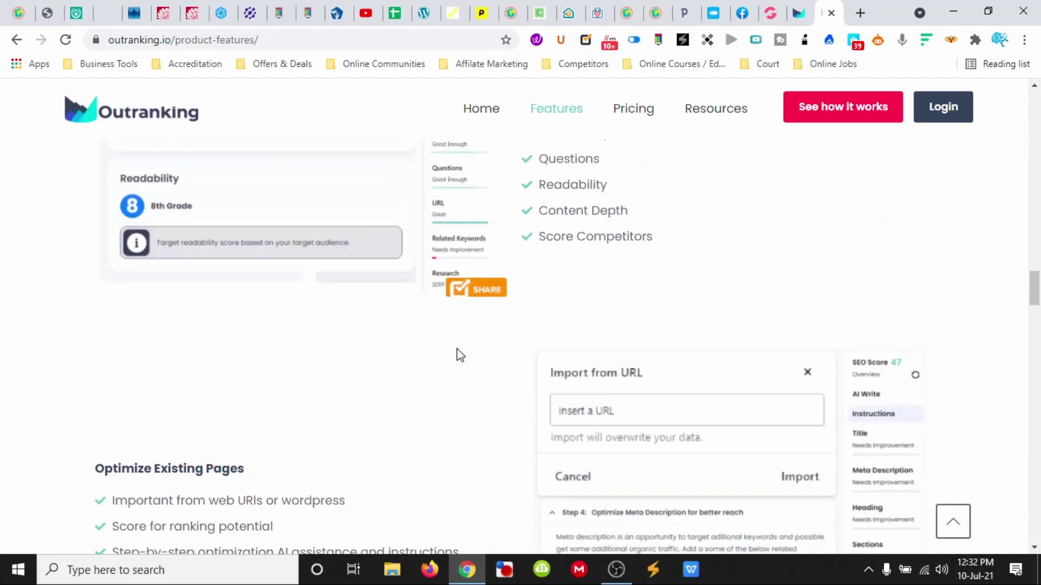
Read the feature sections from existing-page optimization and SEO instructions through team collaboration and workflow management.
scroll(457, 352, "down", 5)
scroll(559, 343, "up", 5)
scroll(578, 345, "down", 4)
scroll(460, 349, "down", 7)
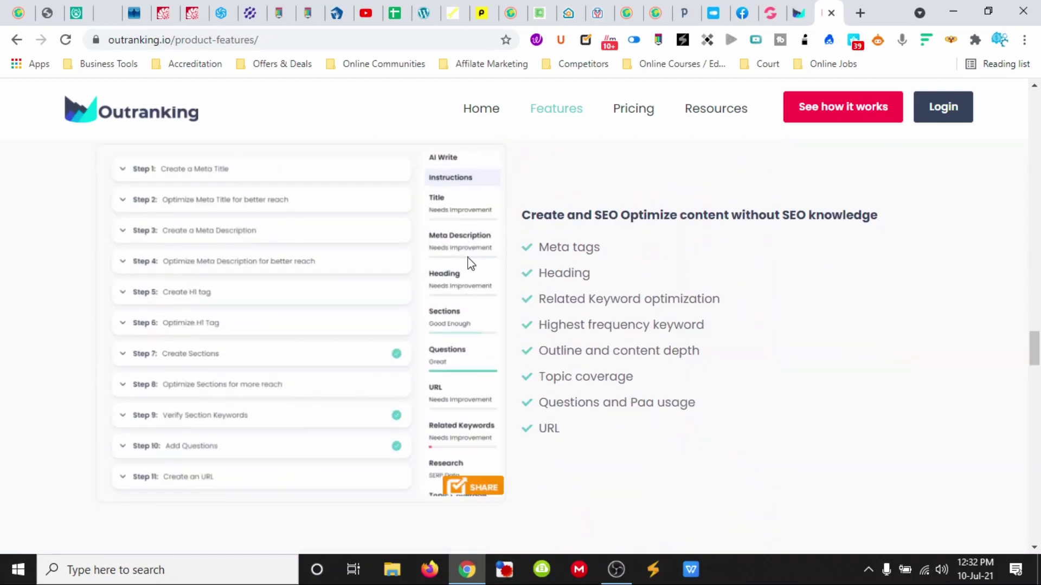
scroll(487, 331, "down", 4)
scroll(531, 330, "up", 4)
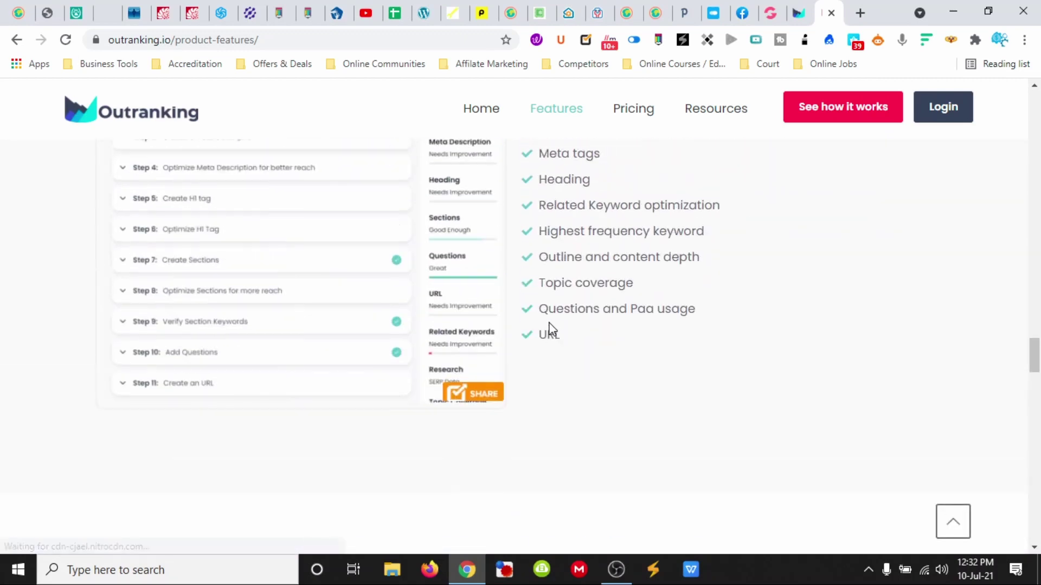
scroll(538, 309, "down", 10)
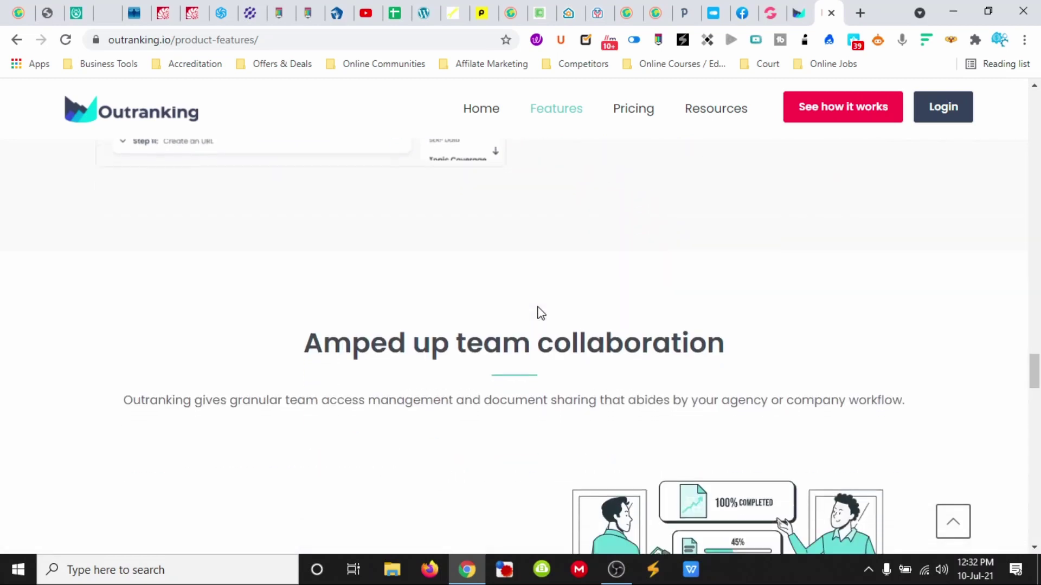
scroll(476, 329, "up", 1)
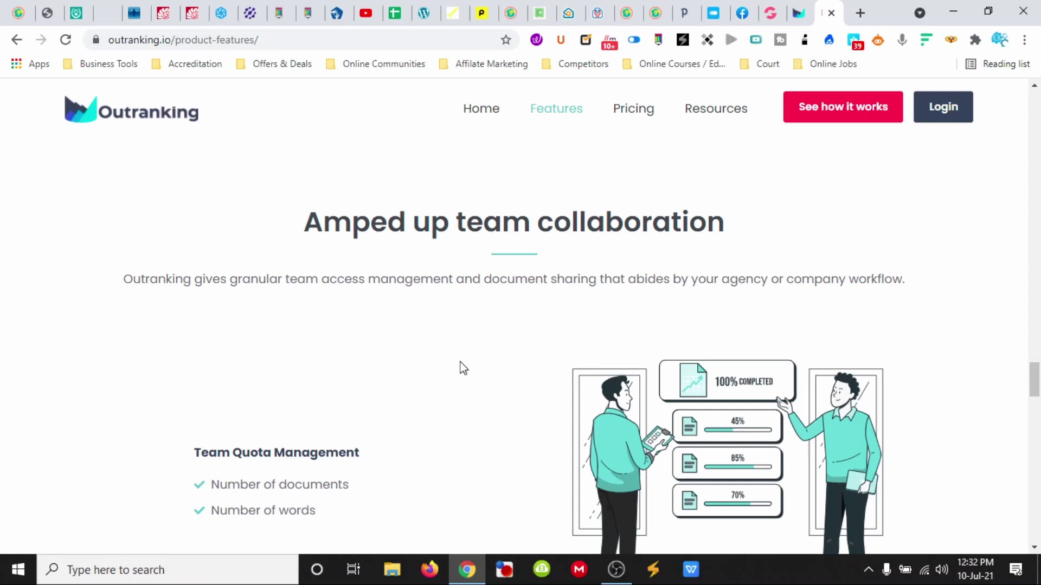
scroll(462, 368, "down", 10)
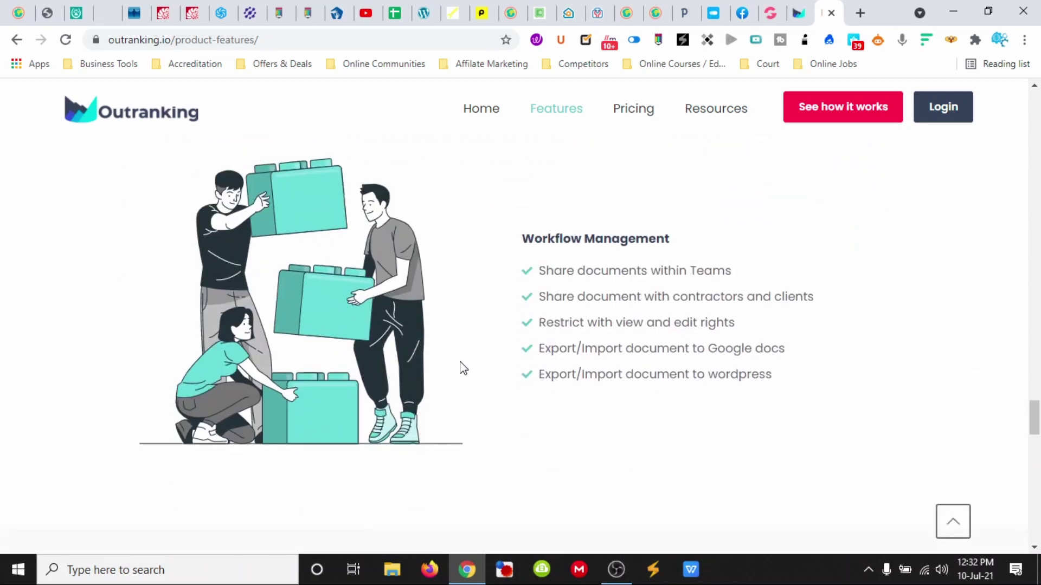
scroll(463, 367, "down", 3)
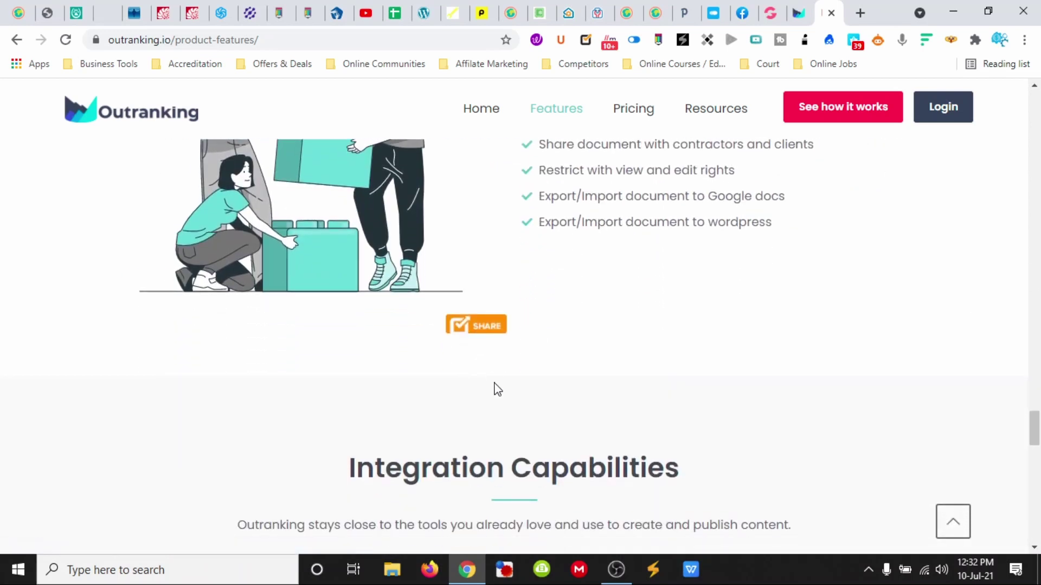
Review the integration capabilities for WordPress, Google Docs and Grammarly, down to the footer links of the features page.
scroll(497, 389, "down", 3)
scroll(497, 390, "down", 4)
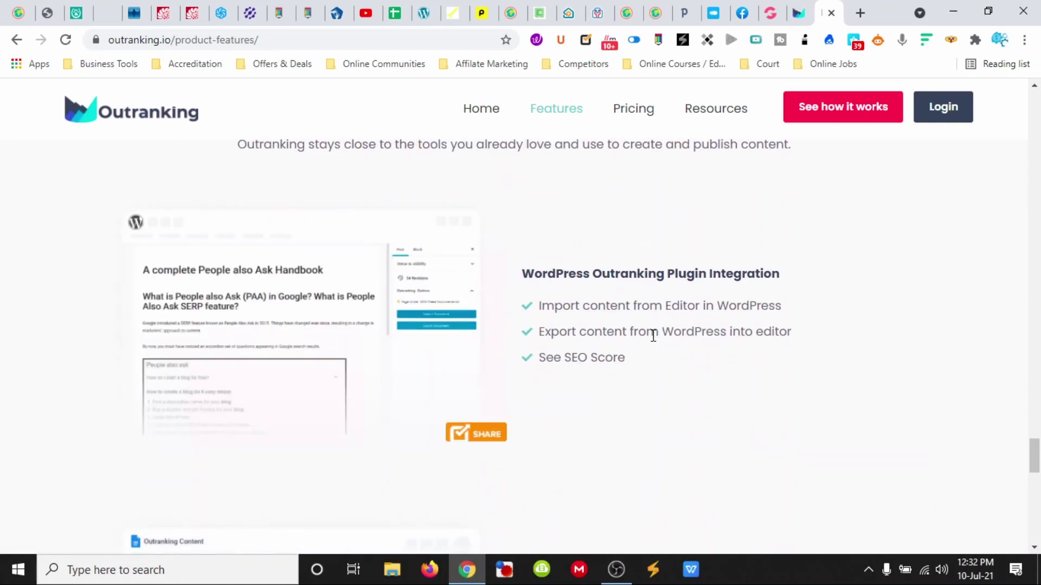
scroll(680, 385, "down", 7)
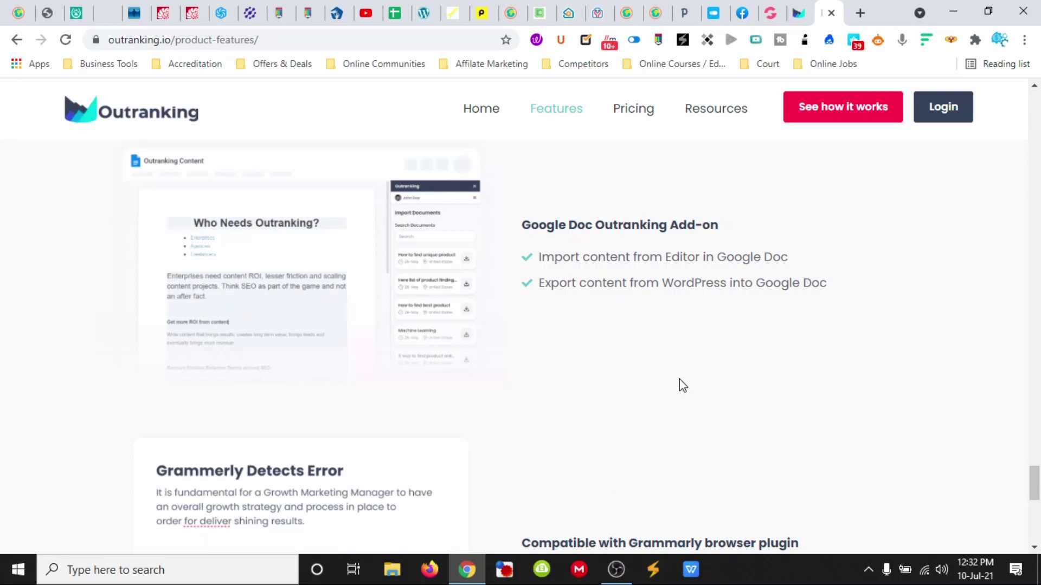
scroll(682, 386, "down", 5)
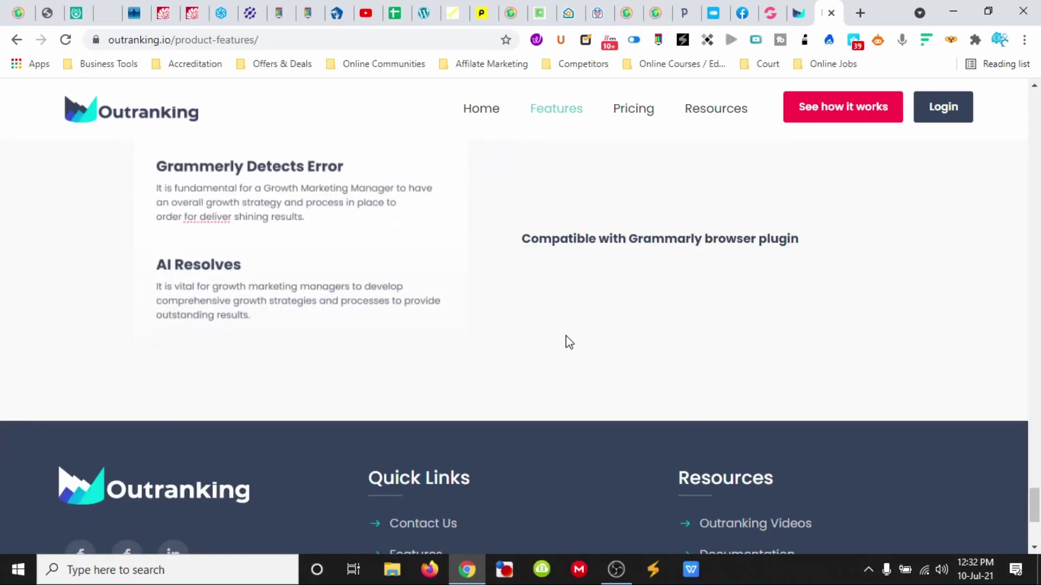
scroll(568, 341, "up", 1)
scroll(566, 336, "down", 4)
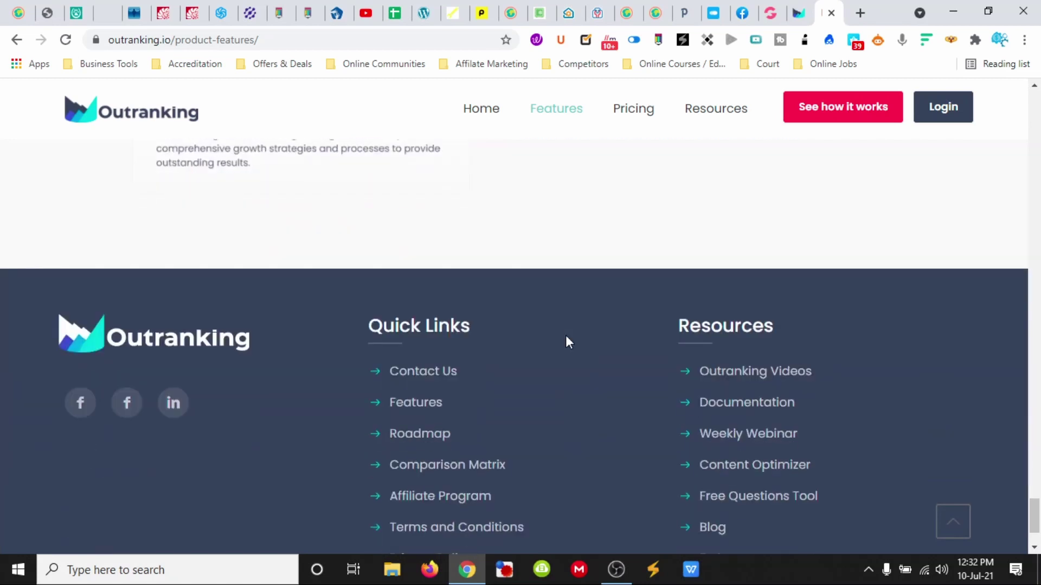
scroll(565, 335, "down", 2)
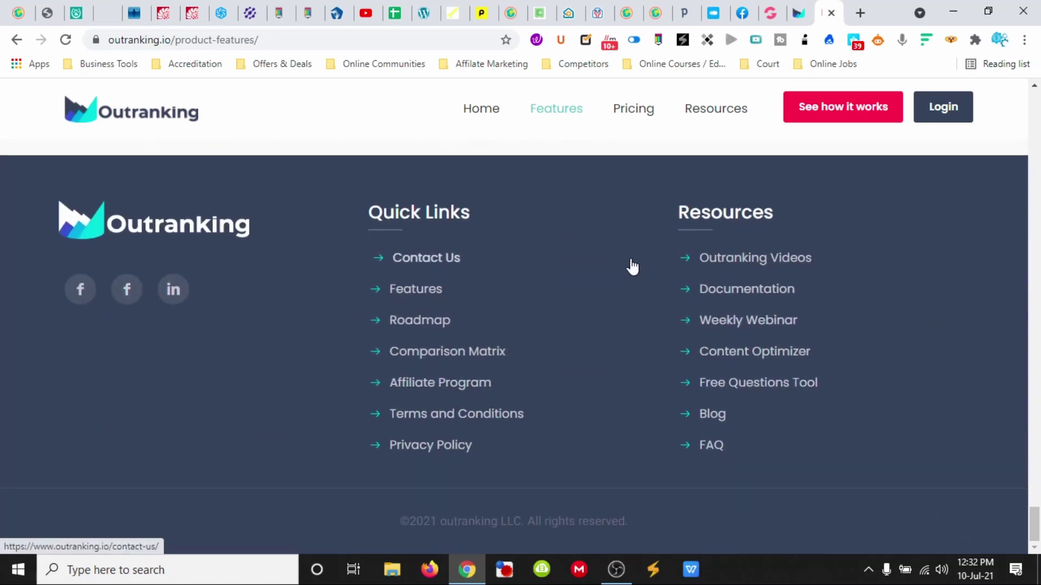
Open the Outranking pricing page and review the Free, Starters, Growth and Enterprise plans.
left_click(648, 110)
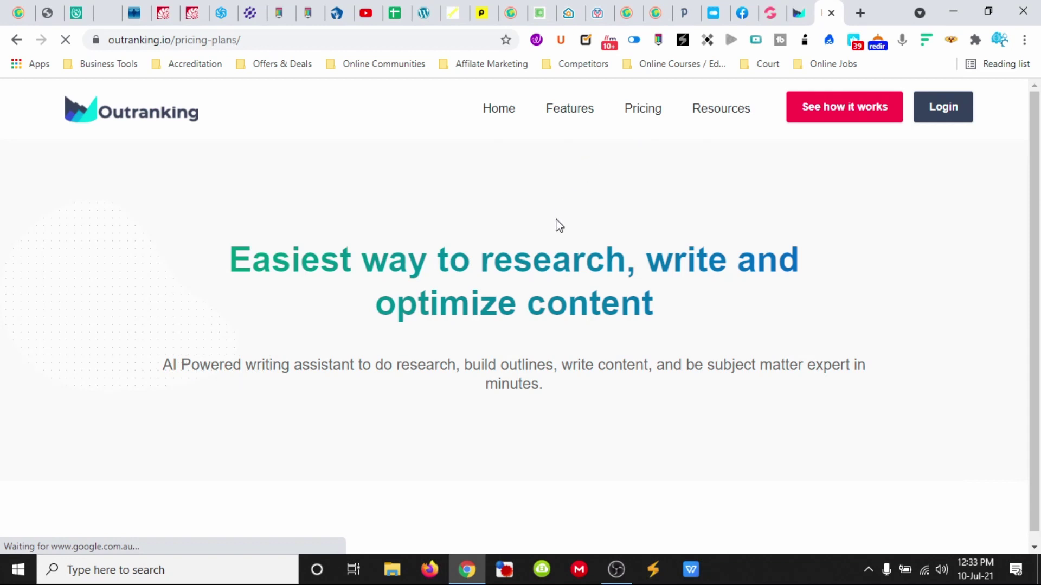
scroll(585, 255, "down", 1)
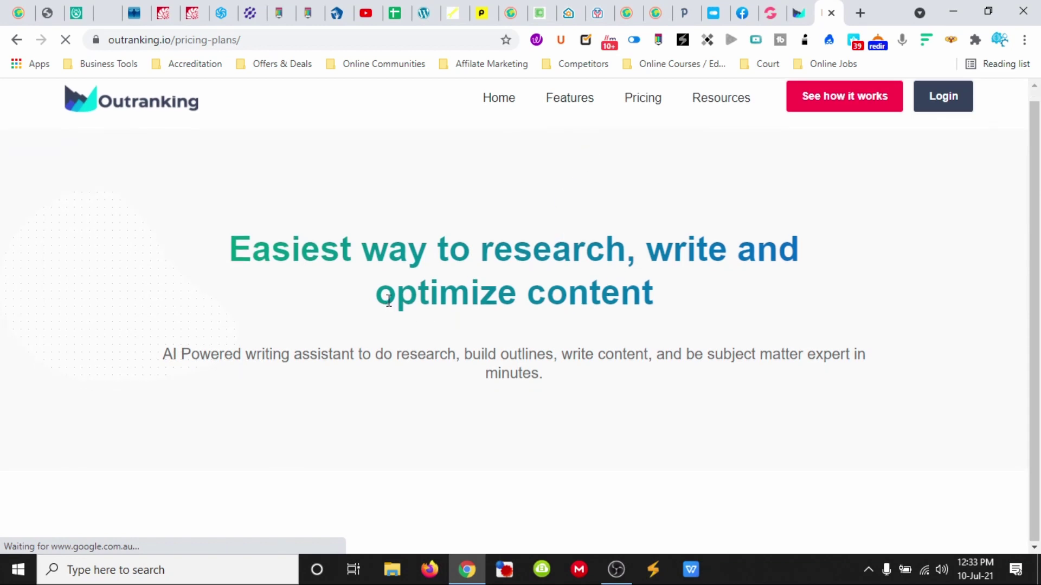
scroll(471, 321, "down", 4)
scroll(529, 309, "down", 10)
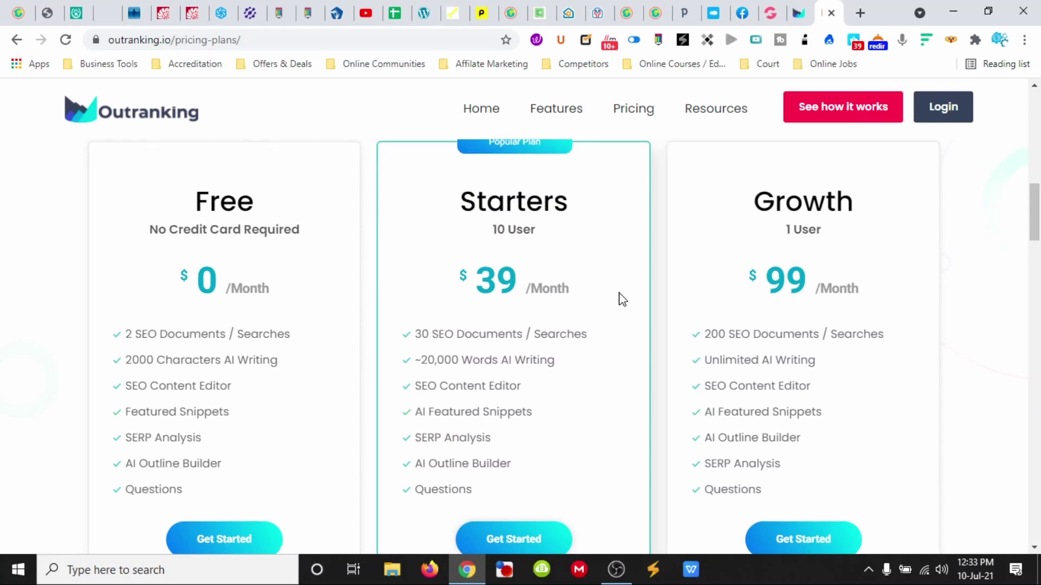
scroll(623, 300, "down", 1)
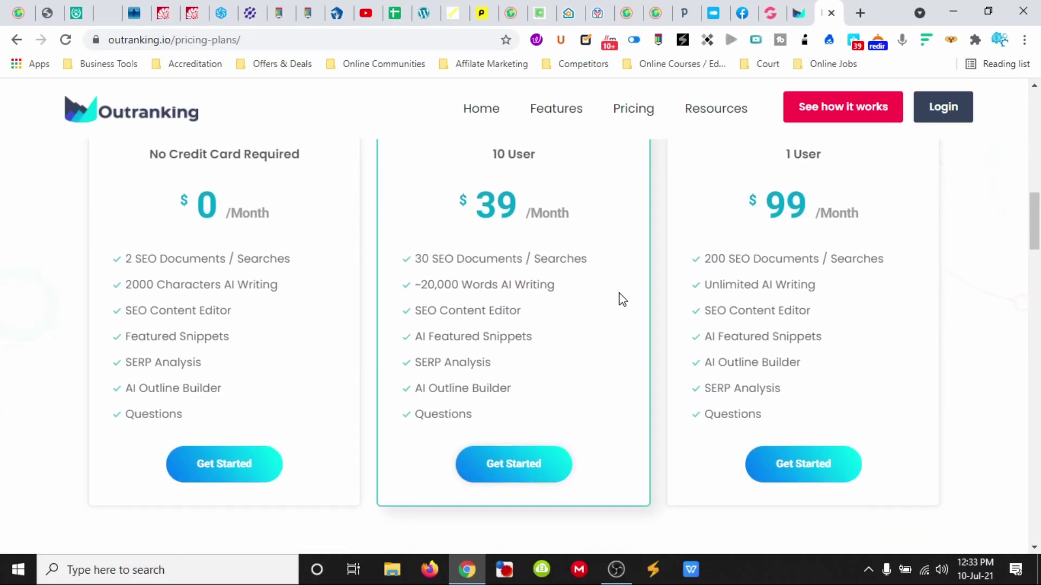
scroll(621, 298, "down", 6)
scroll(512, 307, "down", 3)
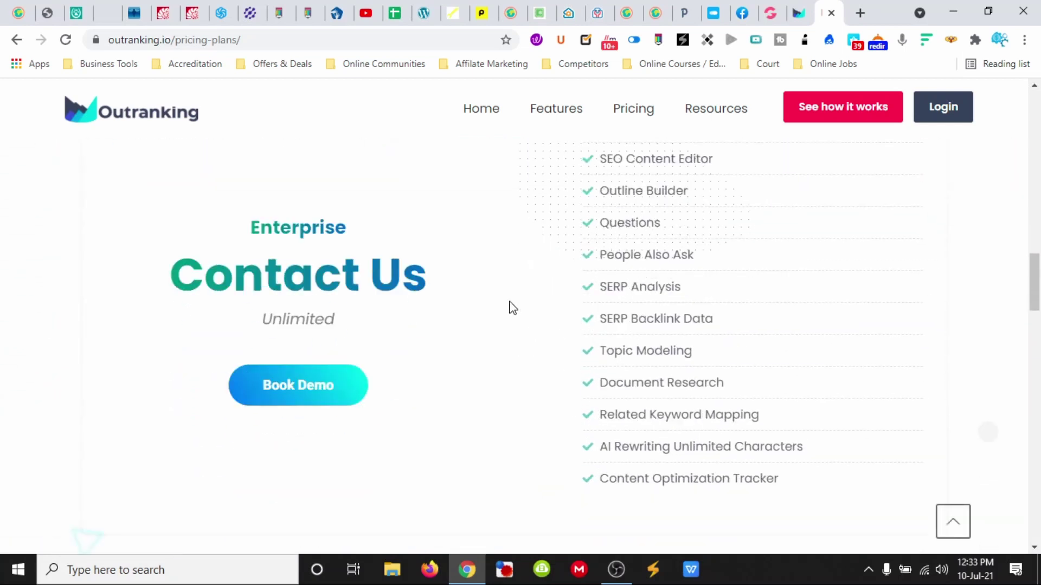
scroll(511, 307, "up", 8)
scroll(511, 307, "up", 2)
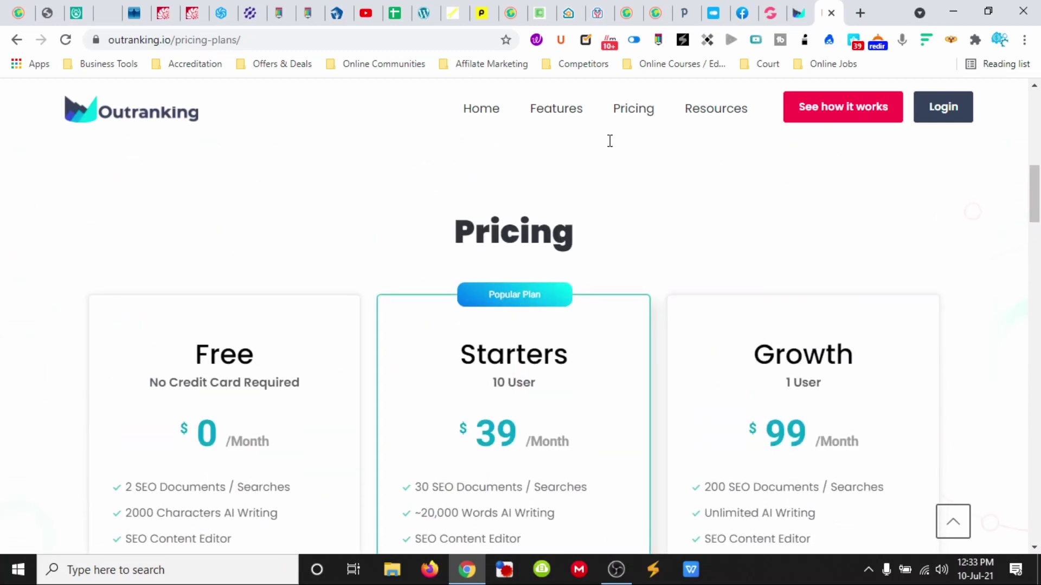
Compare the AI writing and SEO document allowances of the Starters and Growth plans, and check the free trial banner.
scroll(658, 295, "down", 1)
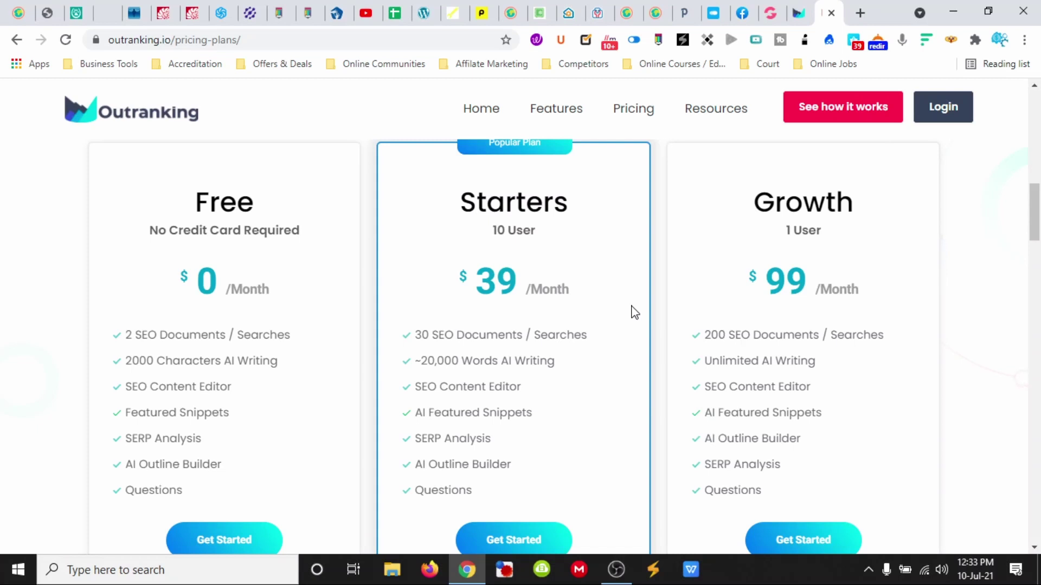
left_click_drag(420, 360, 526, 360)
left_click_drag(711, 361, 808, 361)
left_click_drag(415, 334, 528, 336)
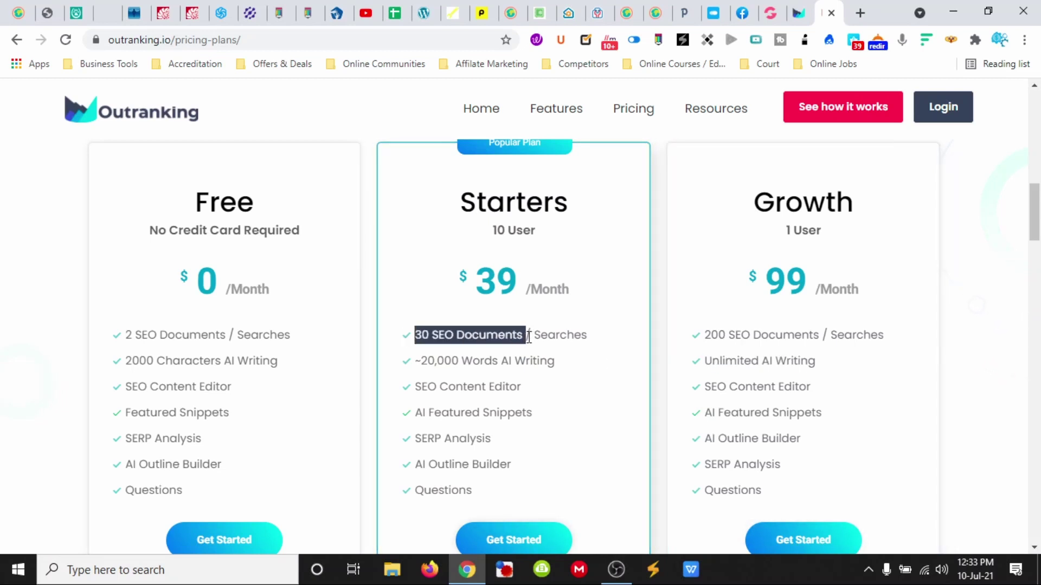
left_click_drag(707, 335, 800, 337)
left_click(801, 355)
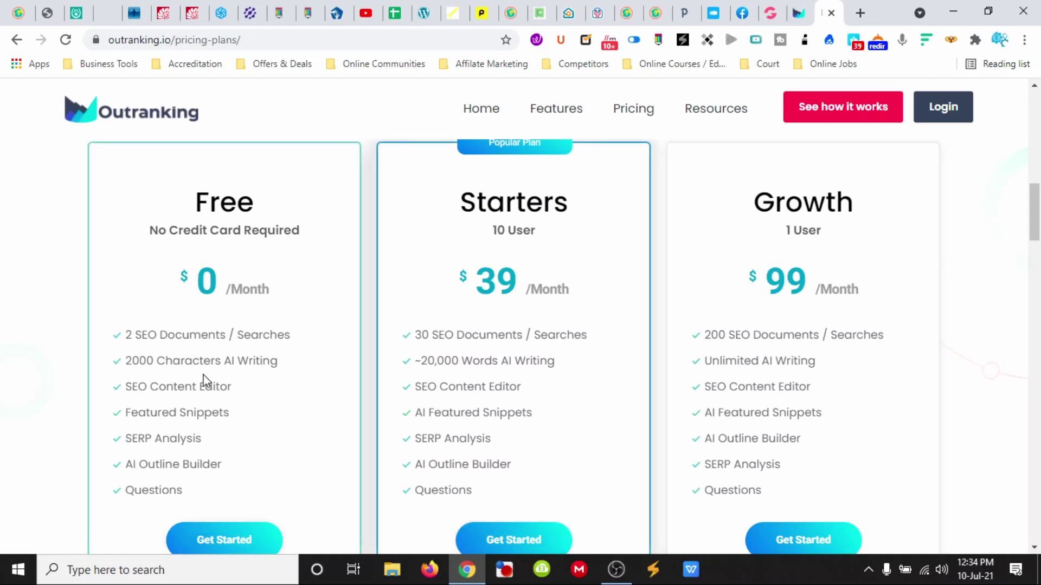
scroll(401, 414, "up", 5)
scroll(569, 265, "up", 1)
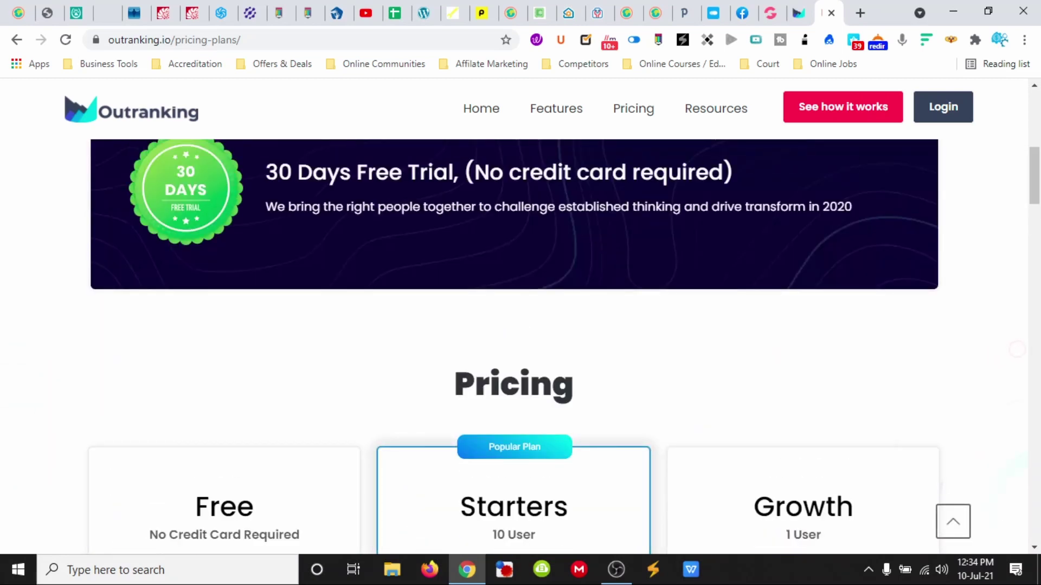
Switch to the Outranking web app and look through the SEO Content documents list.
left_click(797, 15)
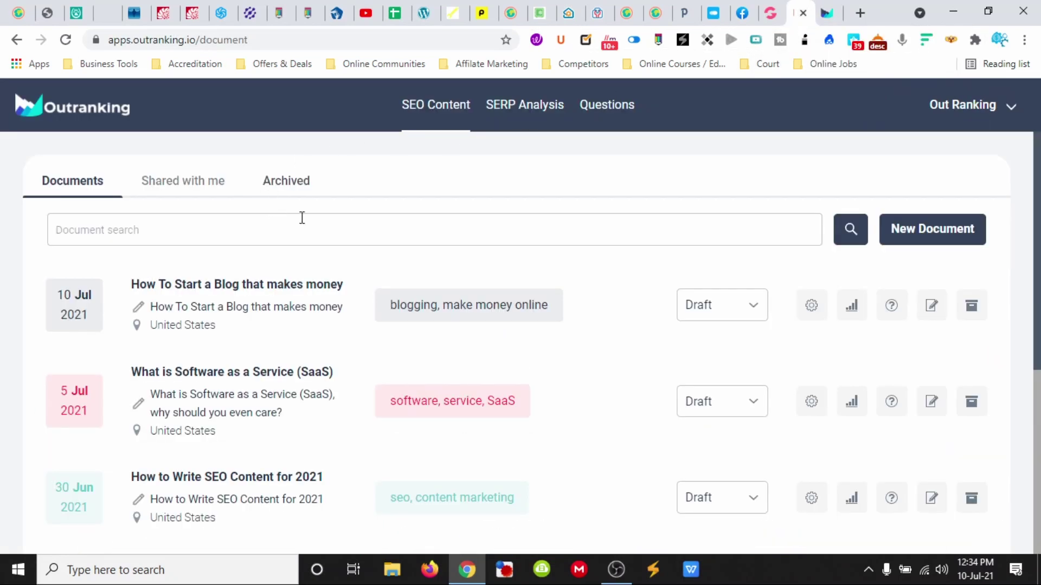
scroll(518, 309, "down", 5)
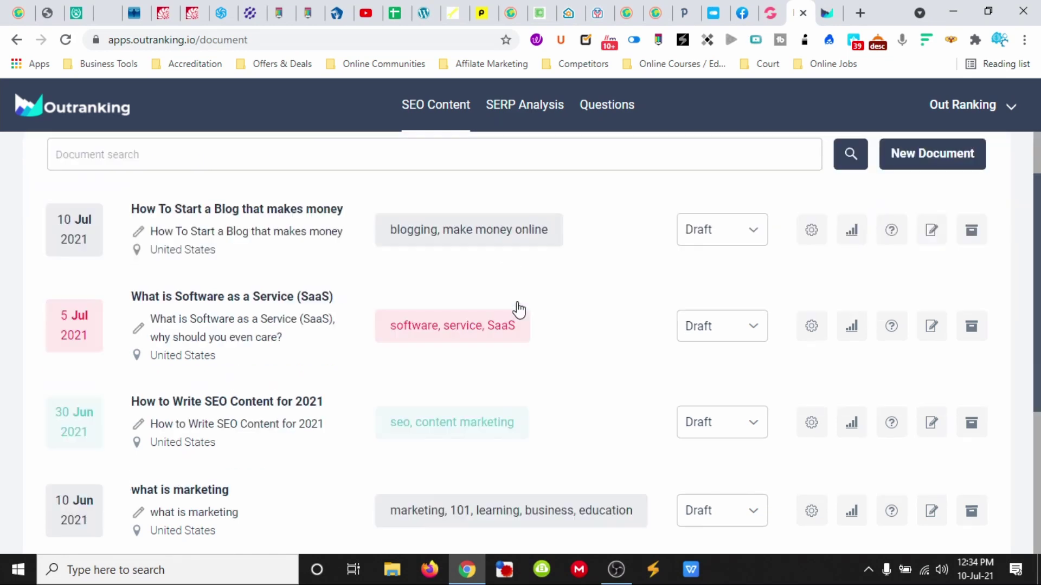
scroll(392, 386, "up", 5)
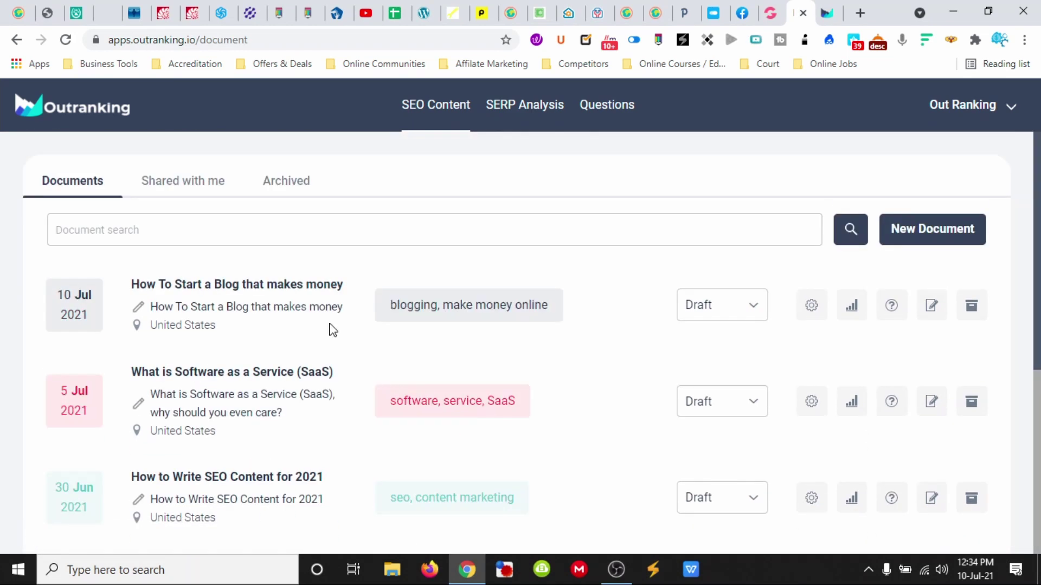
Save and exit the "How To Start a Blog that makes money" post in GrooveBlog, and return to the Outranking documents list.
left_click(771, 13)
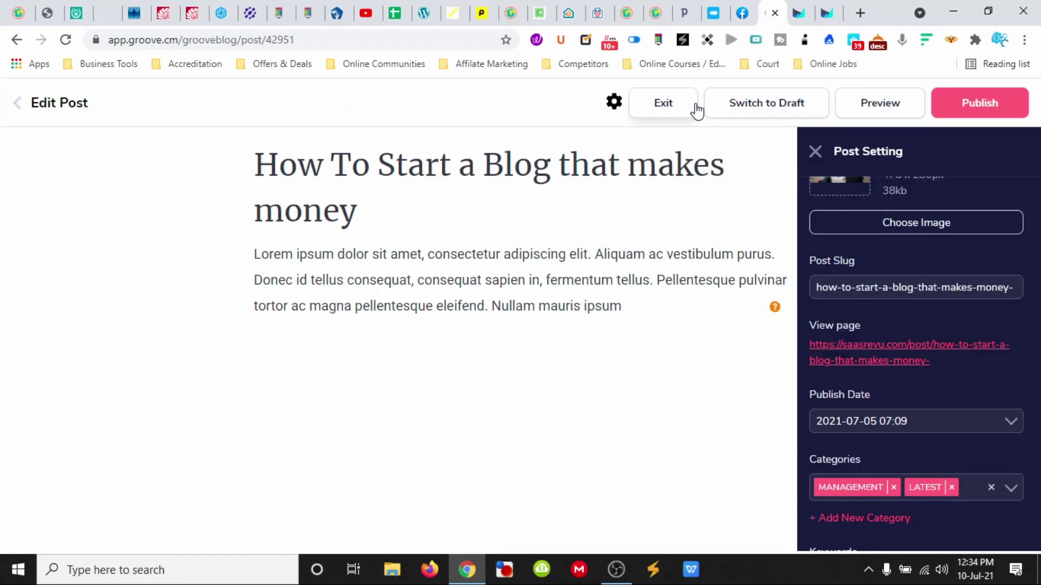
left_click(662, 108)
left_click(571, 368)
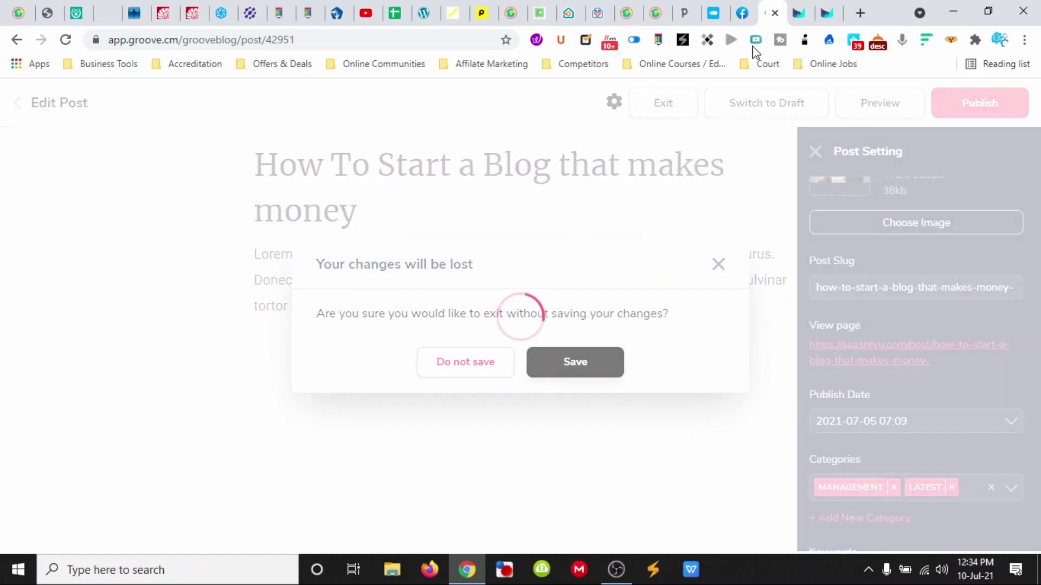
left_click(798, 16)
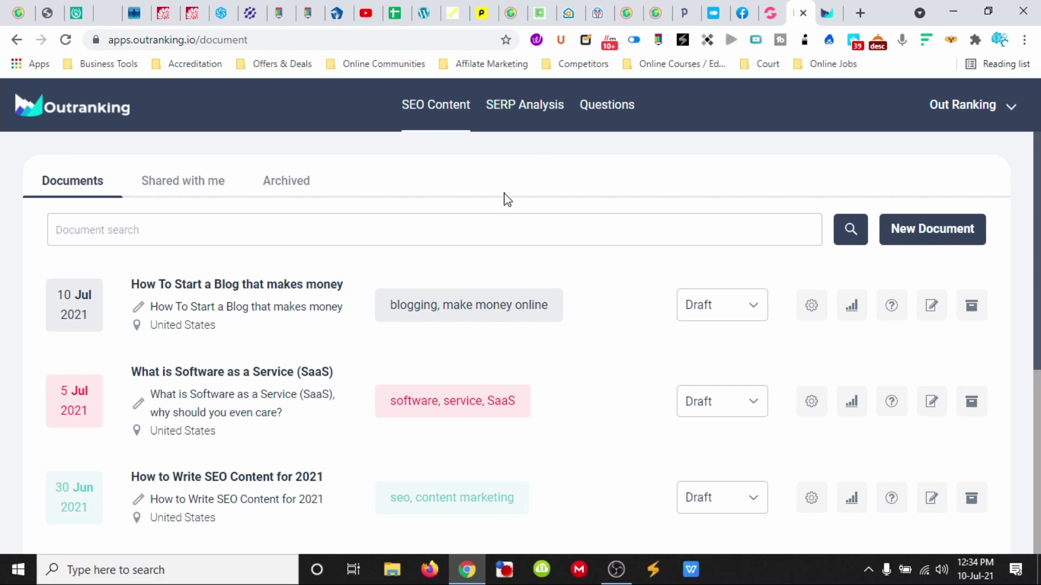
Switch to GrooveBlog, copy the title of the "How to create a video... in under 5 minutes" post, and return to the Outranking documents list.
left_click(771, 13)
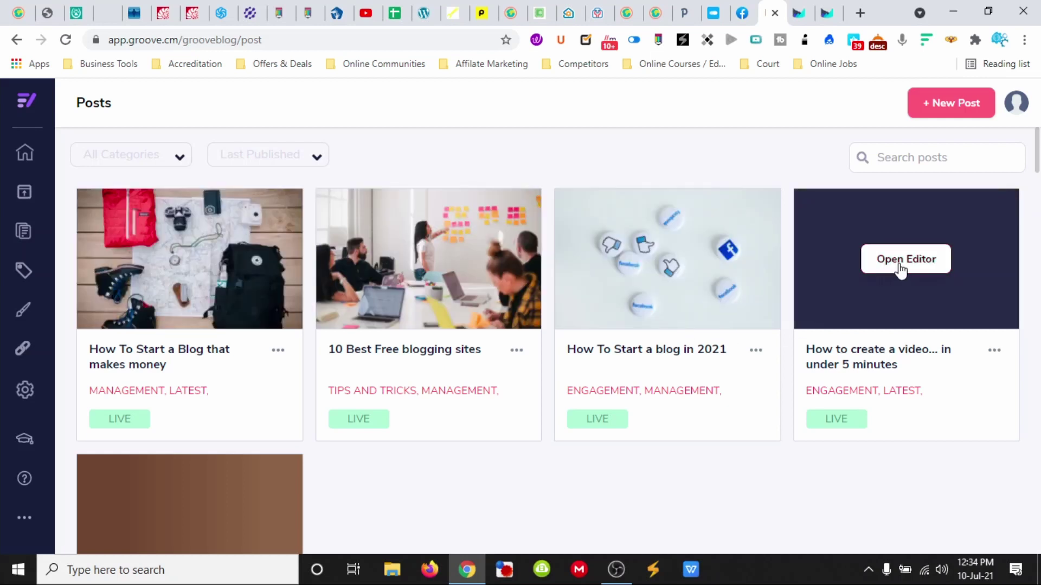
left_click(898, 266)
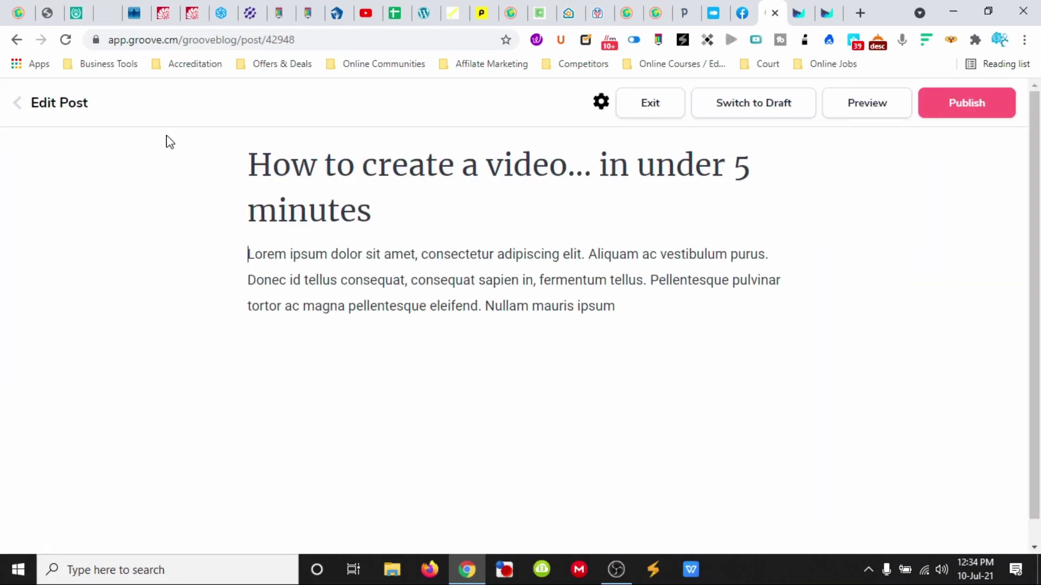
left_click_drag(377, 210, 263, 160)
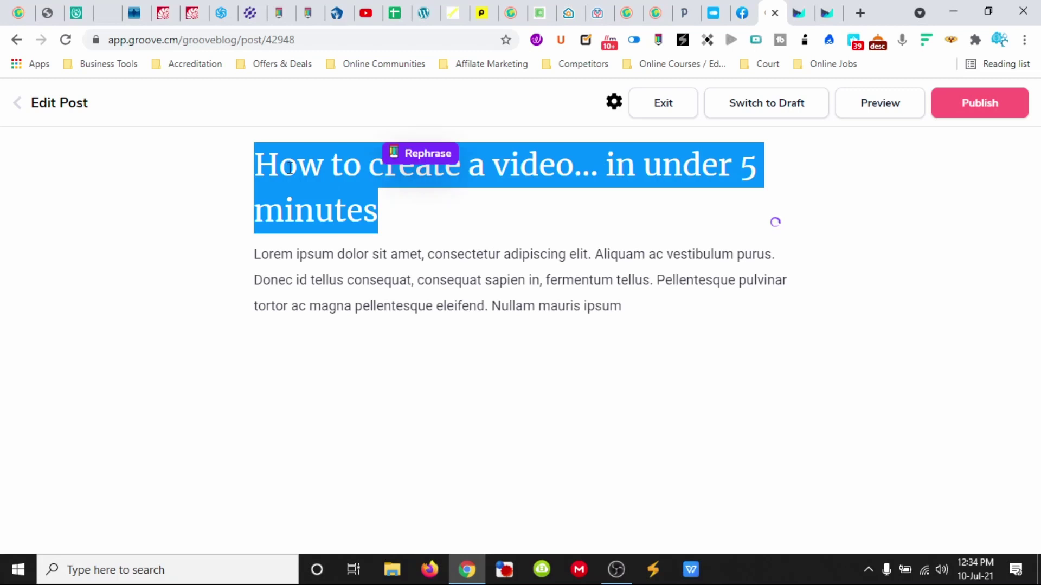
right_click(288, 167)
left_click(342, 222)
left_click(797, 13)
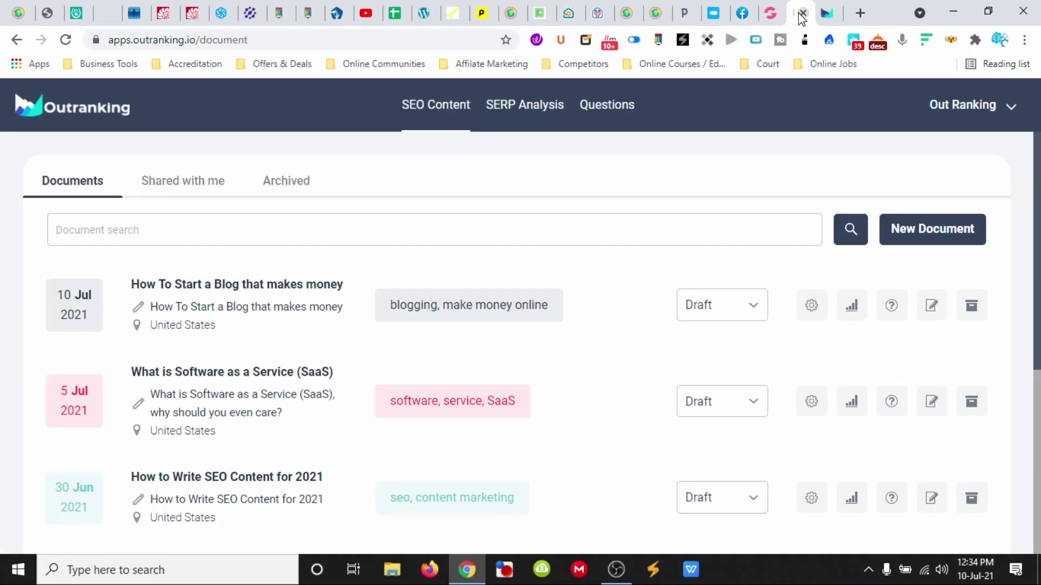
Start a new SEO document with the search query "How to create a video... in under 5 minutes".
left_click(307, 234)
key("ctrl+v")
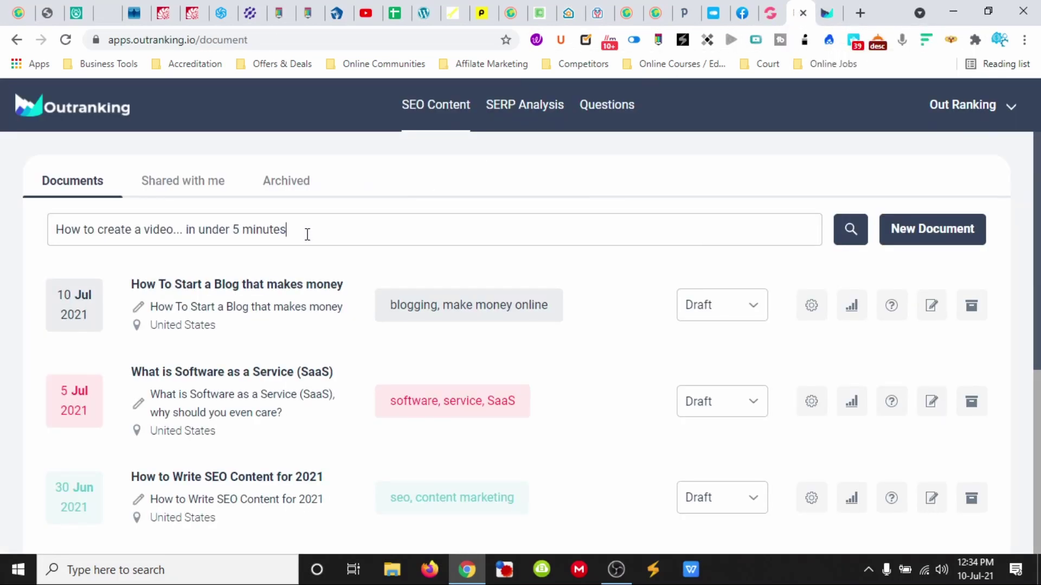
left_click(910, 241)
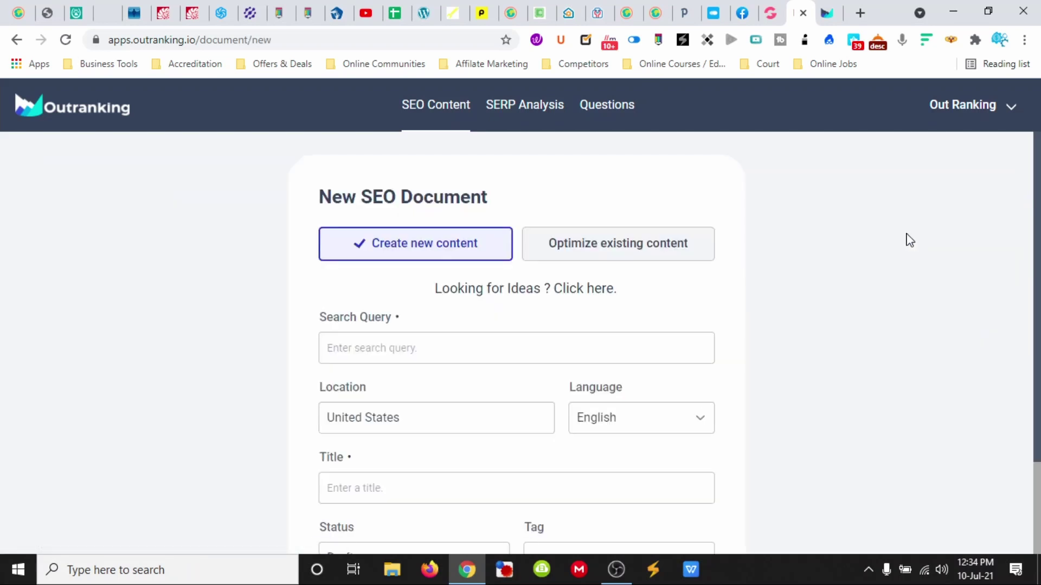
left_click(382, 344)
key("ctrl+v")
Set the new document's title to "How to create a video... in under 5 minutes".
scroll(287, 355, "down", 1)
left_click(368, 406)
key("ctrl+v")
key("ctrl+v")
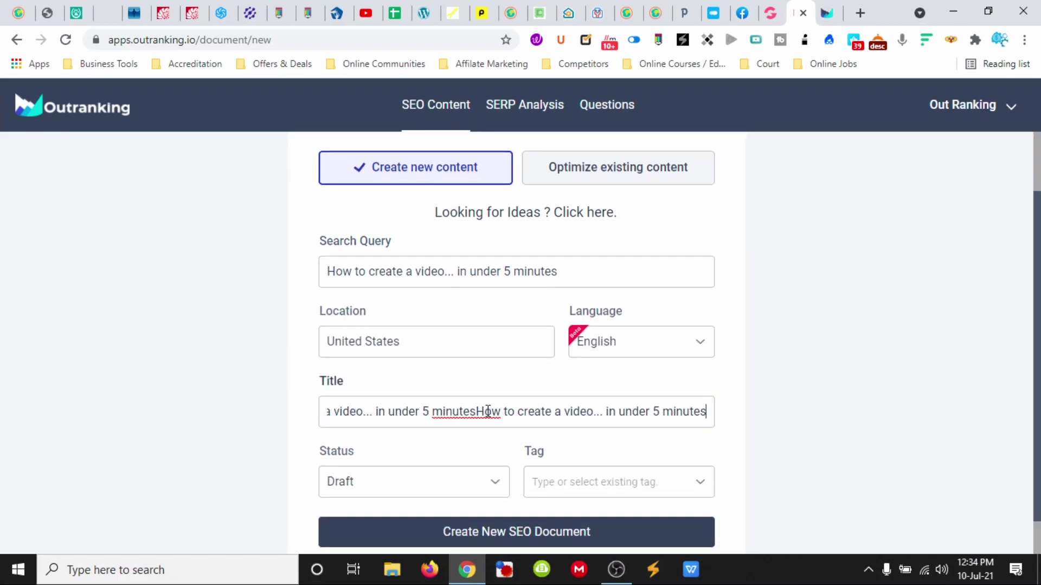
left_click_drag(477, 411, 803, 422)
key("BackSpace")
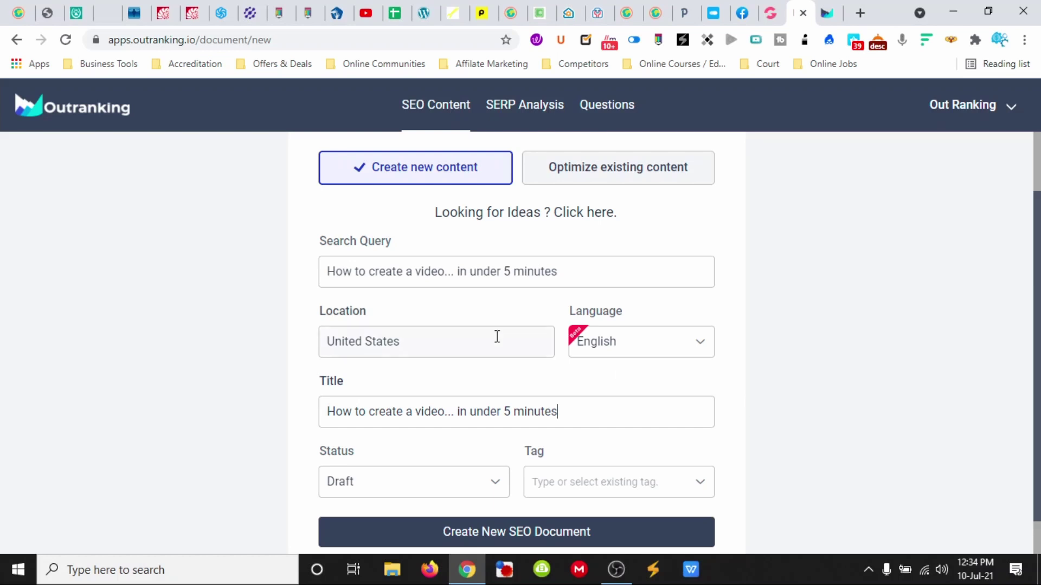
Keep the status as Draft, tag the document "content marketing, videos", and create the new SEO document.
scroll(450, 357, "down", 1)
scroll(450, 358, "down", 1)
left_click(423, 437)
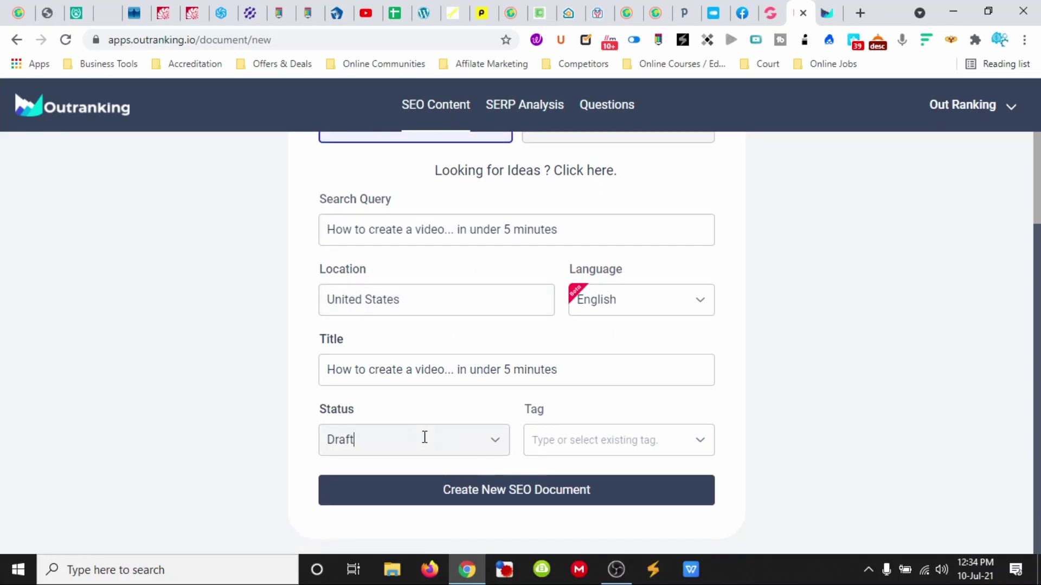
left_click(544, 439)
left_click(567, 440)
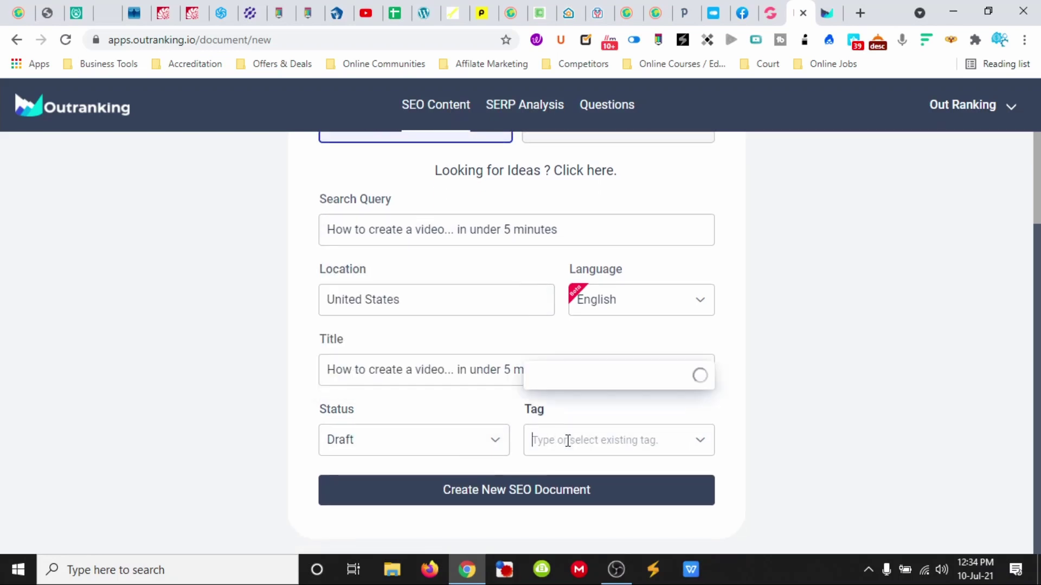
type("con")
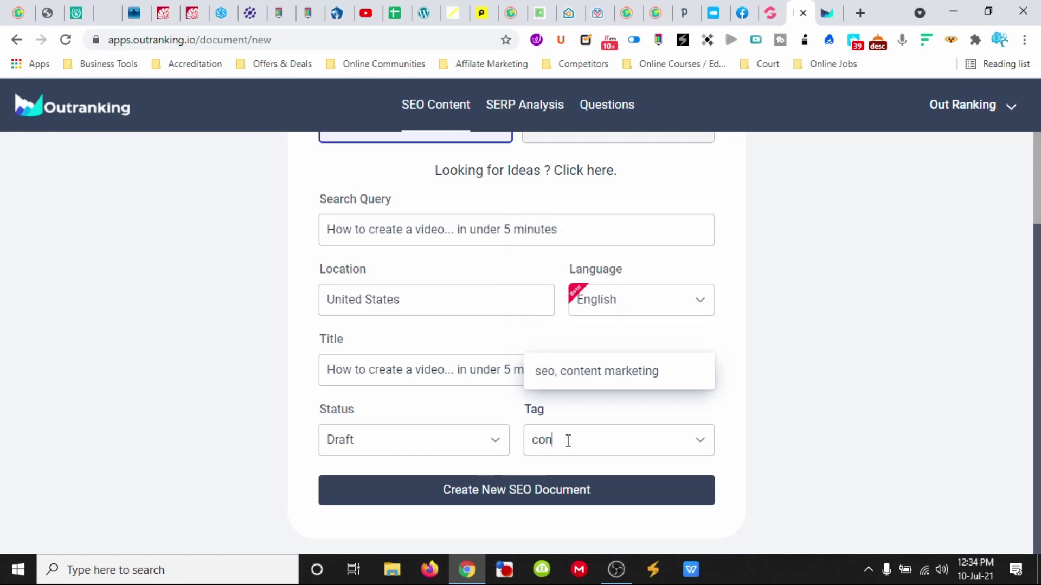
type("tent marketing, videos")
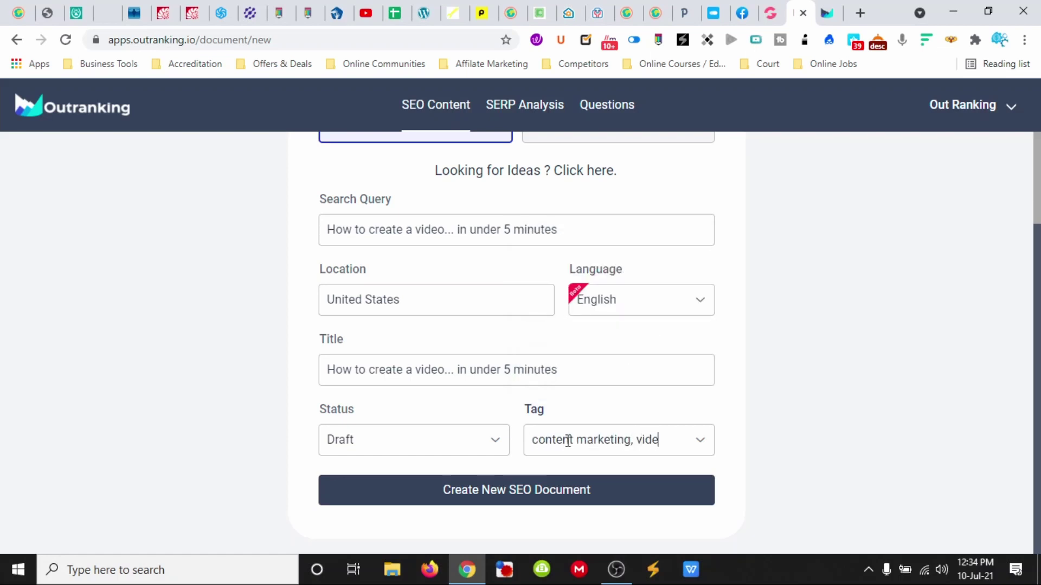
left_click(573, 490)
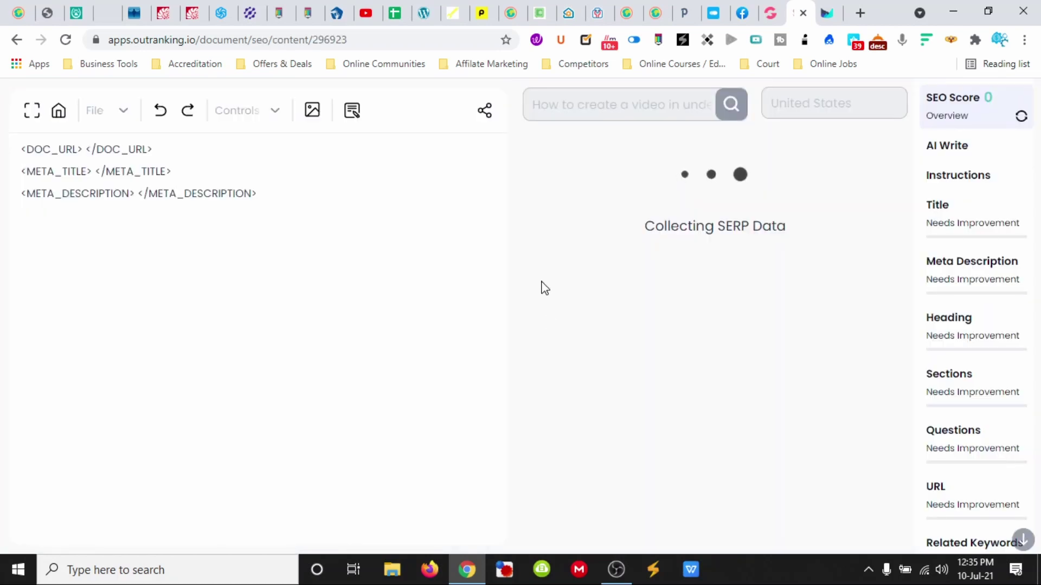
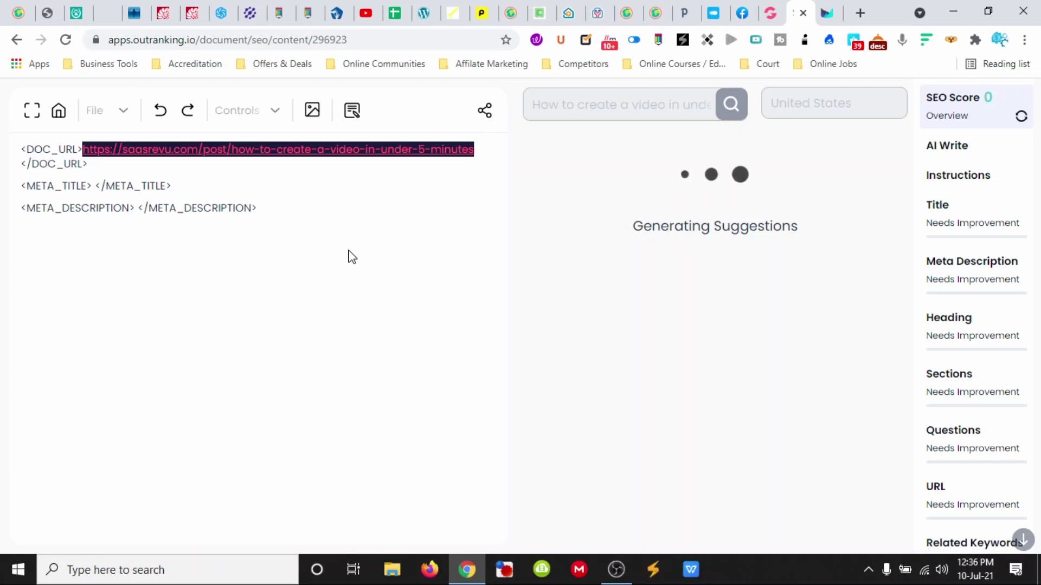
left_click(276, 113)
left_click(125, 112)
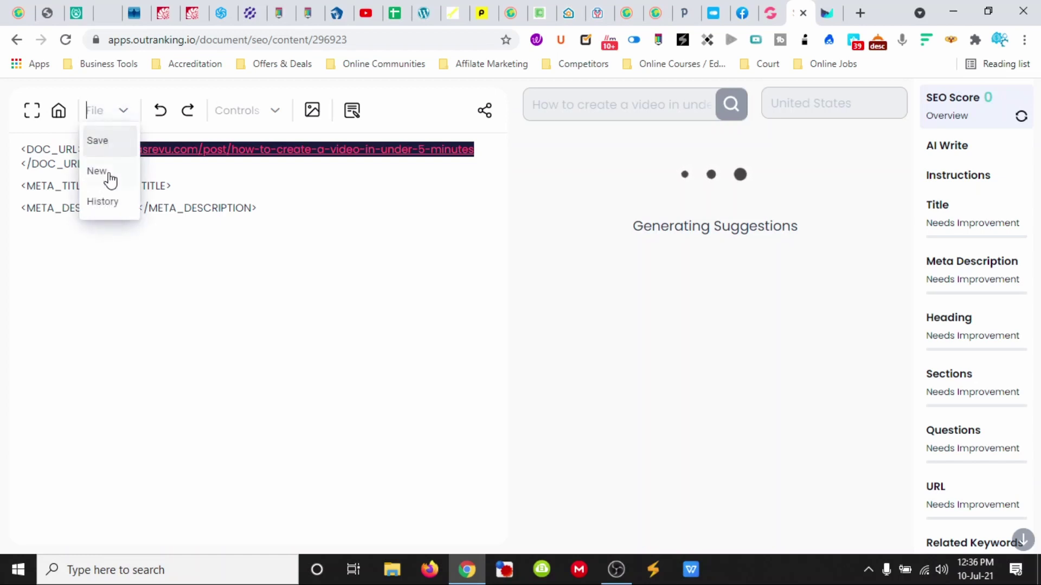
left_click(127, 115)
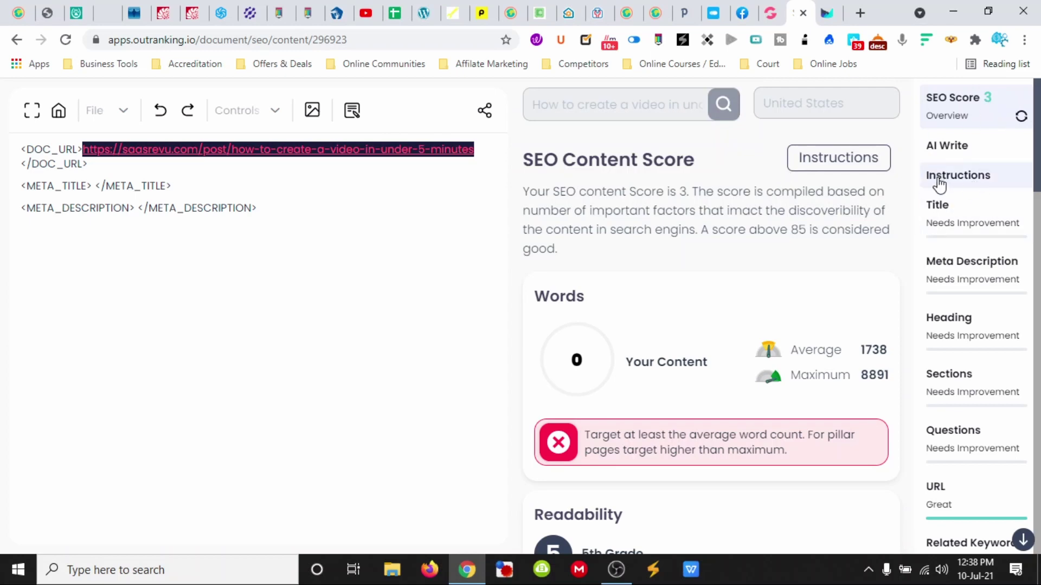
Review the SEO content score overview, from words, readability and sentences to links, images, content format and pages analyzed.
scroll(694, 267, "down", 10)
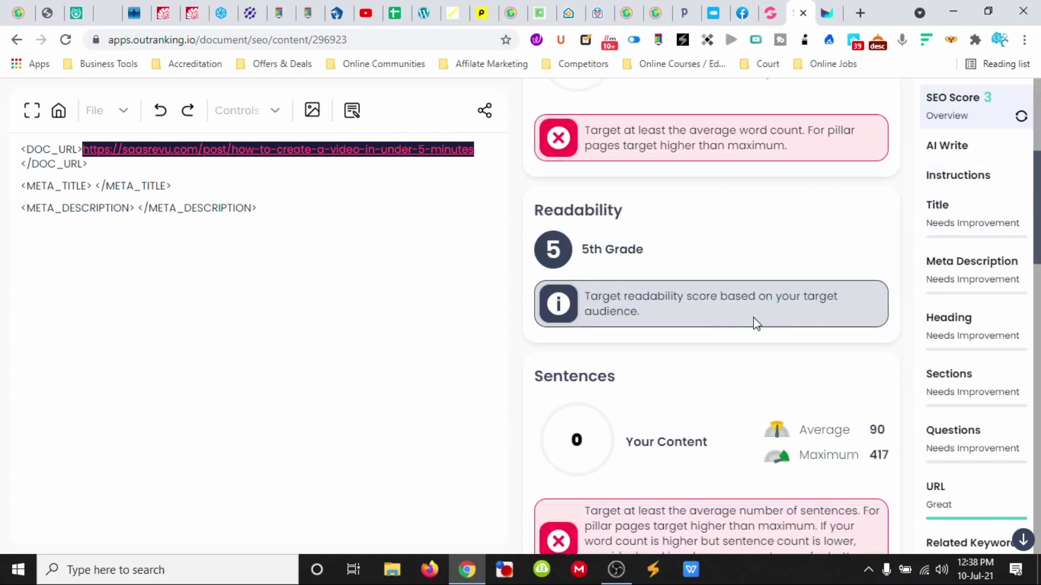
scroll(721, 342, "down", 6)
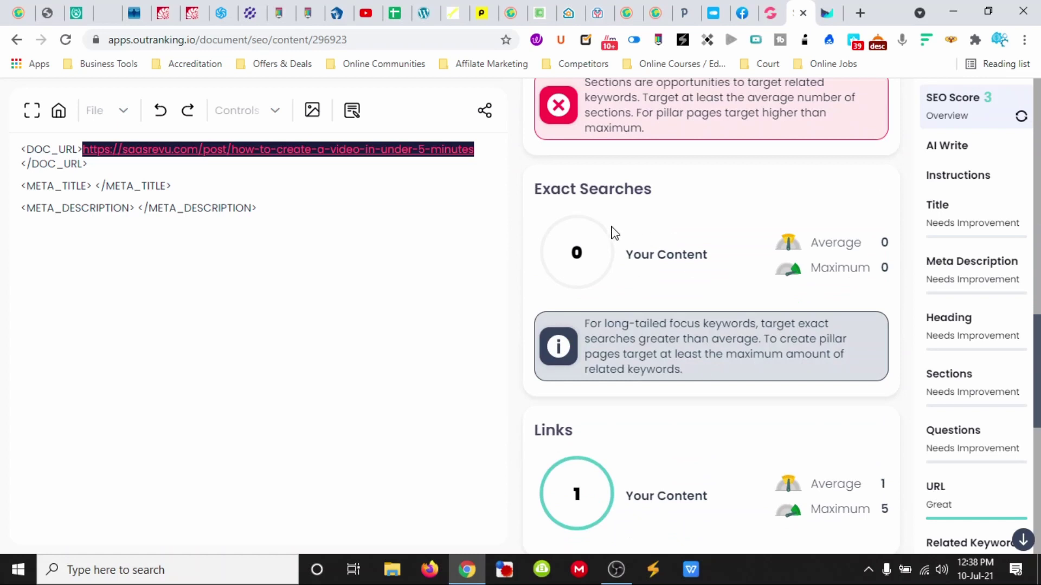
scroll(666, 309, "down", 10)
left_click(687, 334)
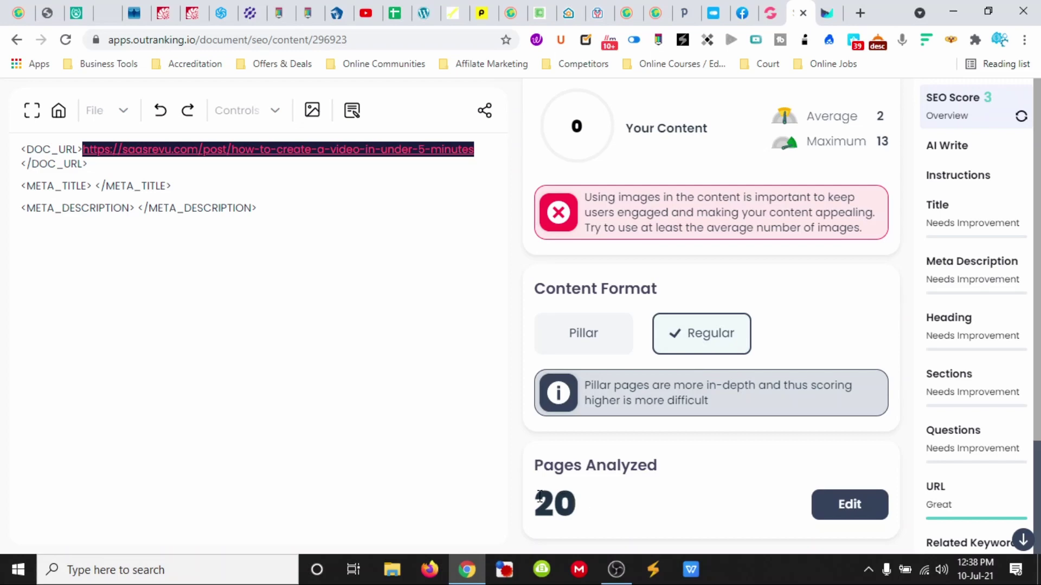
scroll(638, 493, "up", 10)
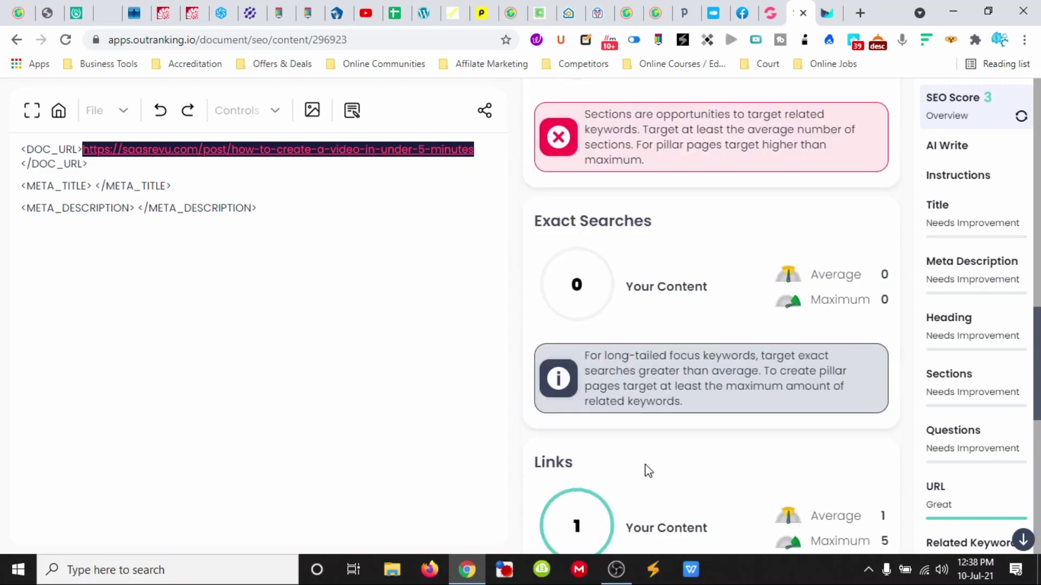
scroll(629, 488, "up", 10)
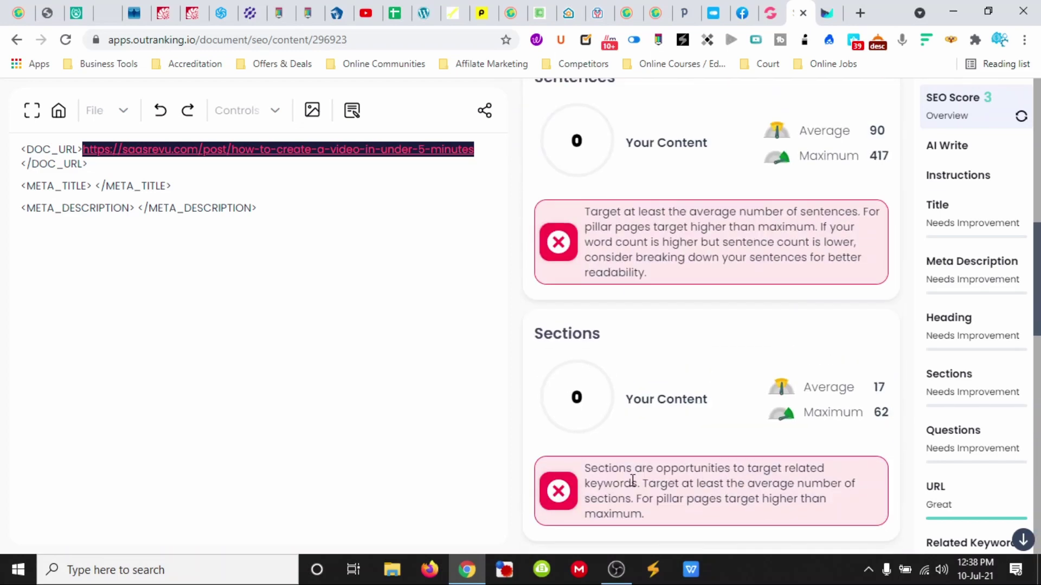
scroll(689, 386, "down", 5)
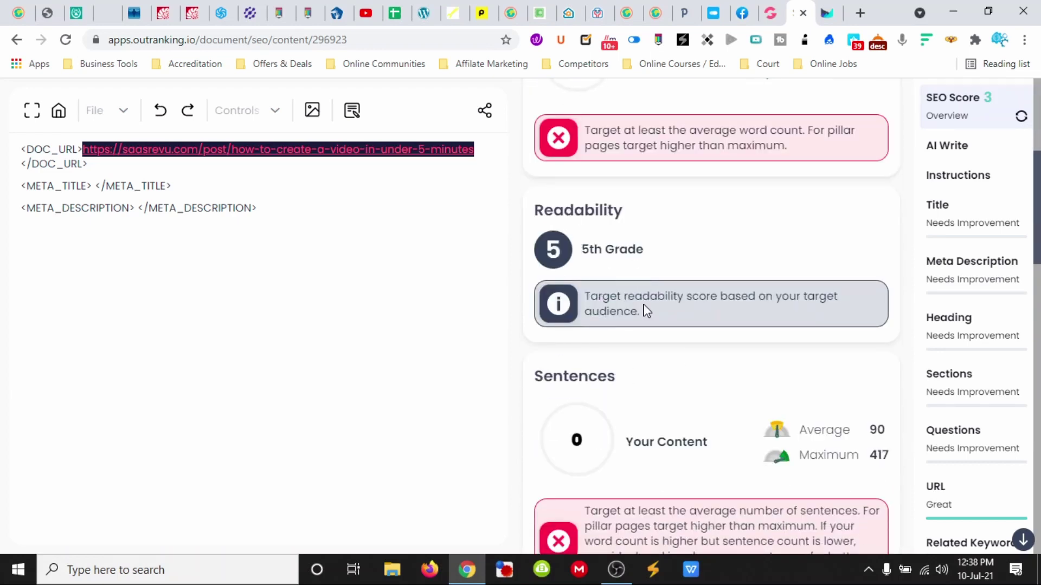
scroll(647, 310, "down", 3)
scroll(653, 304, "up", 8)
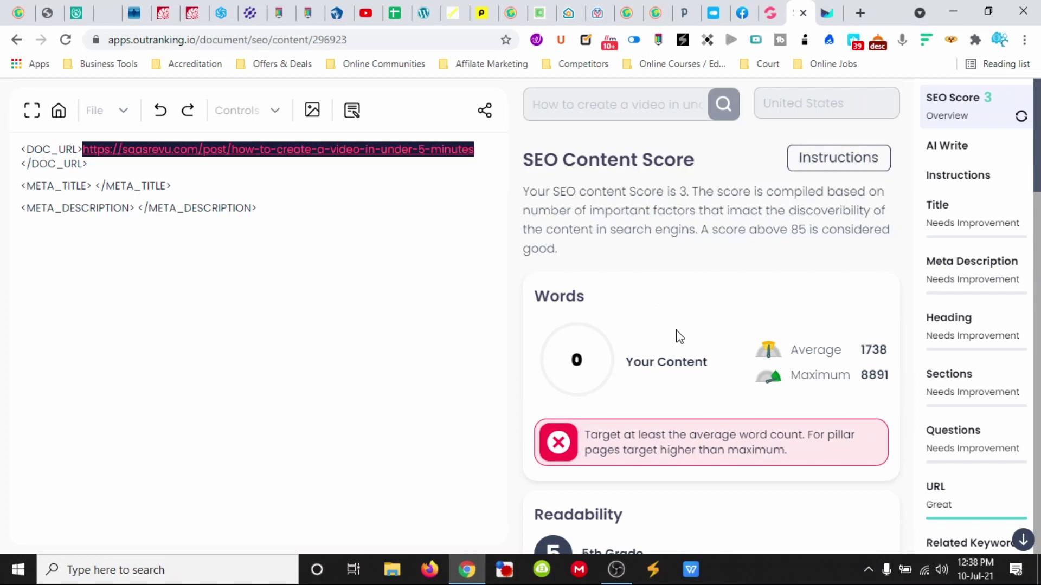
From the Create a Meta Title instruction, insert the title idea "How to Create a Simple Short 'How to' Video in under 5 Minutes" as the meta title.
left_click(964, 176)
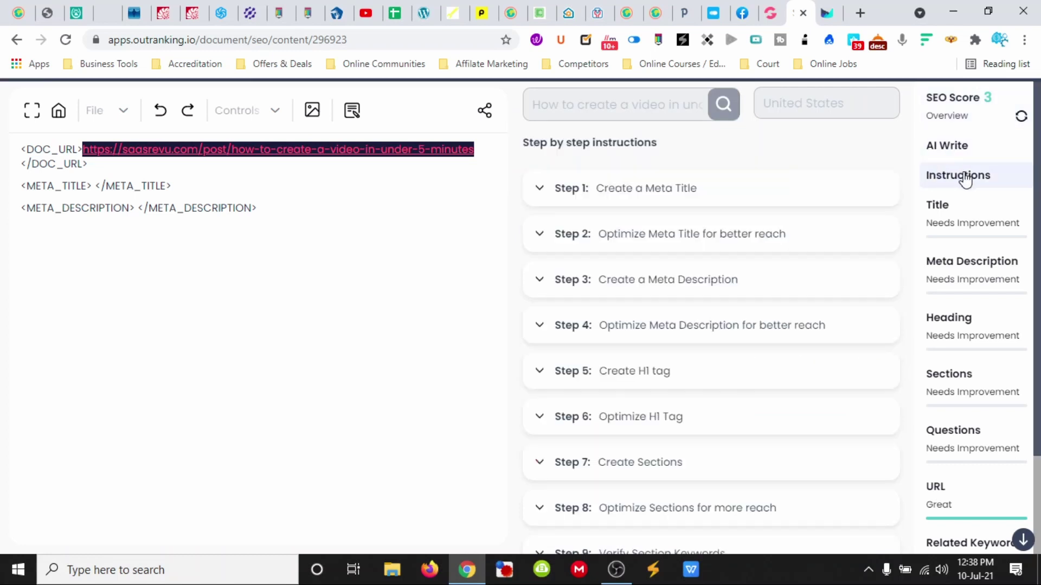
left_click(650, 191)
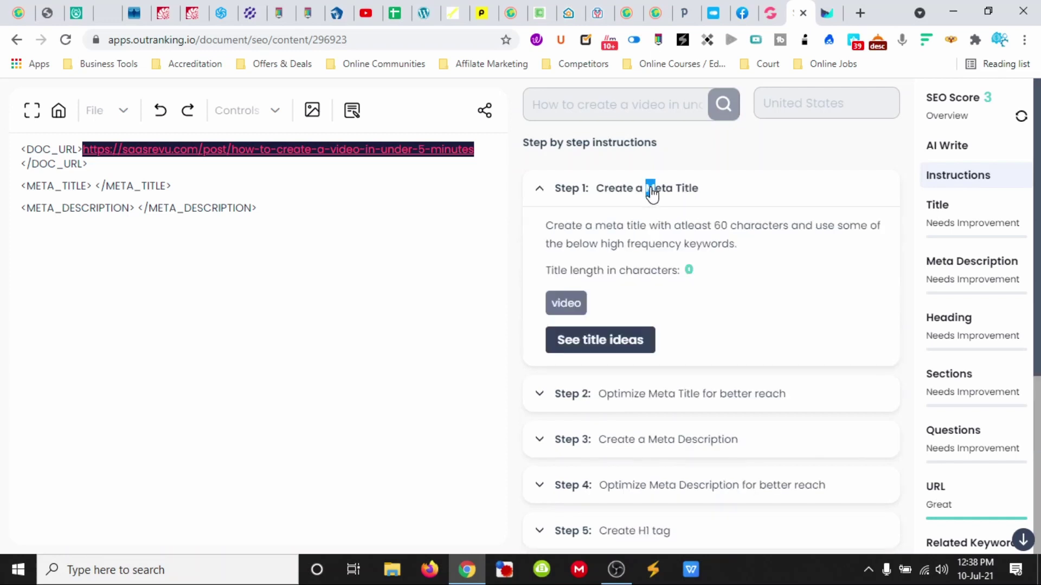
mouse_move(653, 187)
left_mouse_down()
mouse_move(690, 187)
mouse_move(654, 189)
left_mouse_up()
left_click(602, 343)
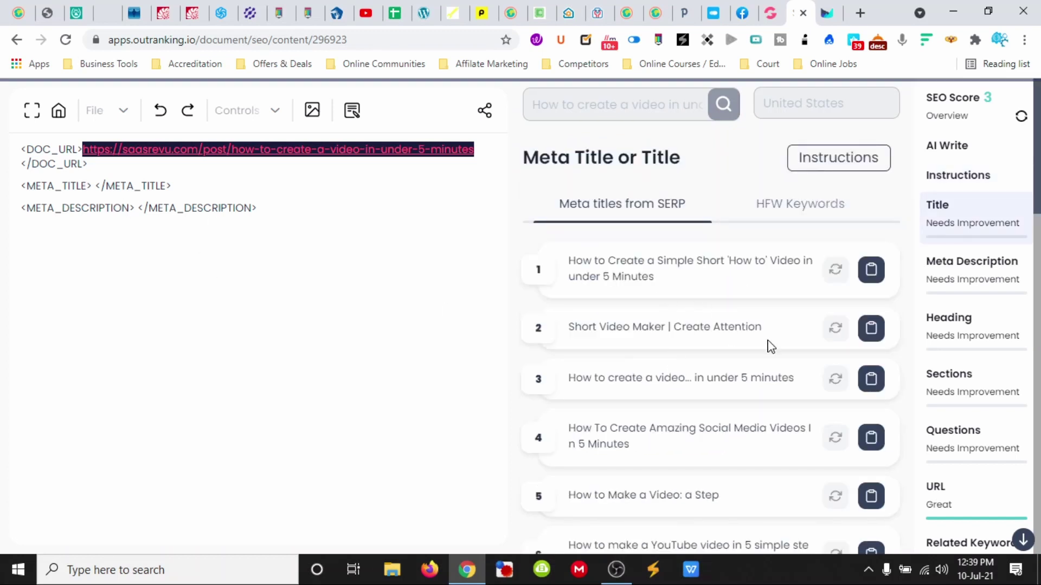
left_click(90, 186)
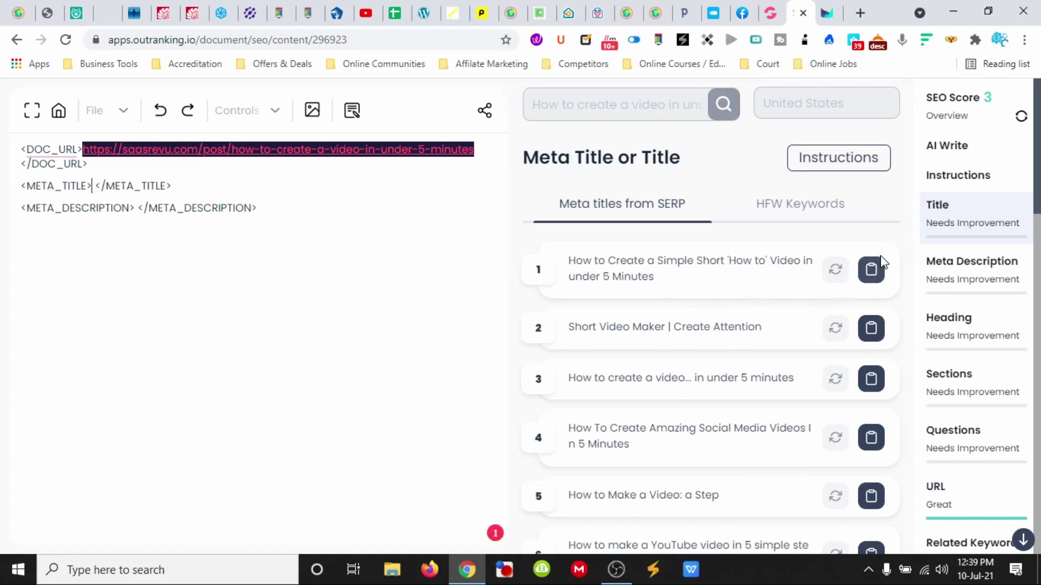
left_click(871, 270)
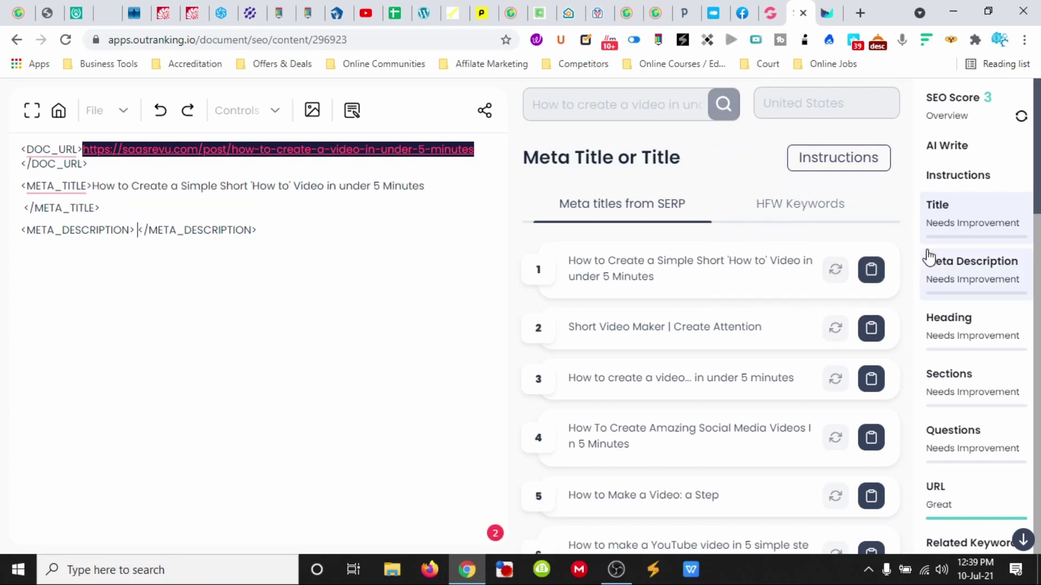
Insert the first SERP meta description suggestion, "Would you like to learn how to create a little video...", between the META_DESCRIPTION tags.
left_click(946, 267)
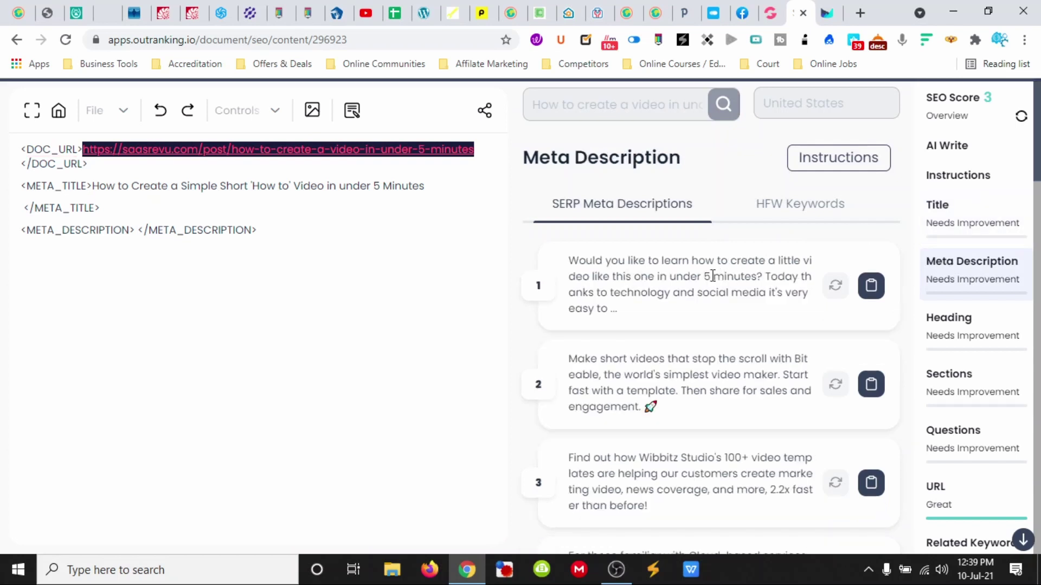
left_click(140, 231)
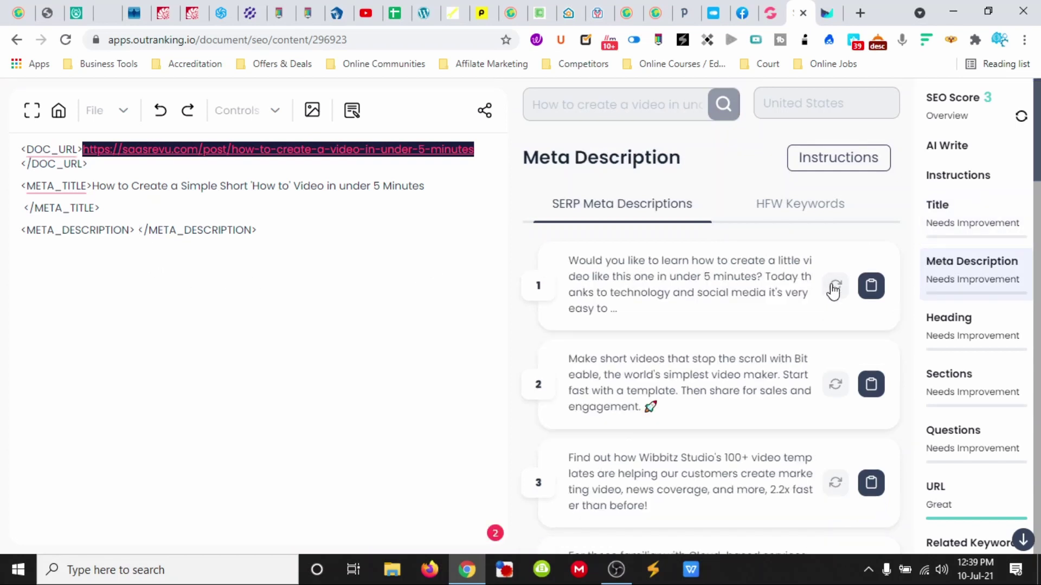
left_click(871, 287)
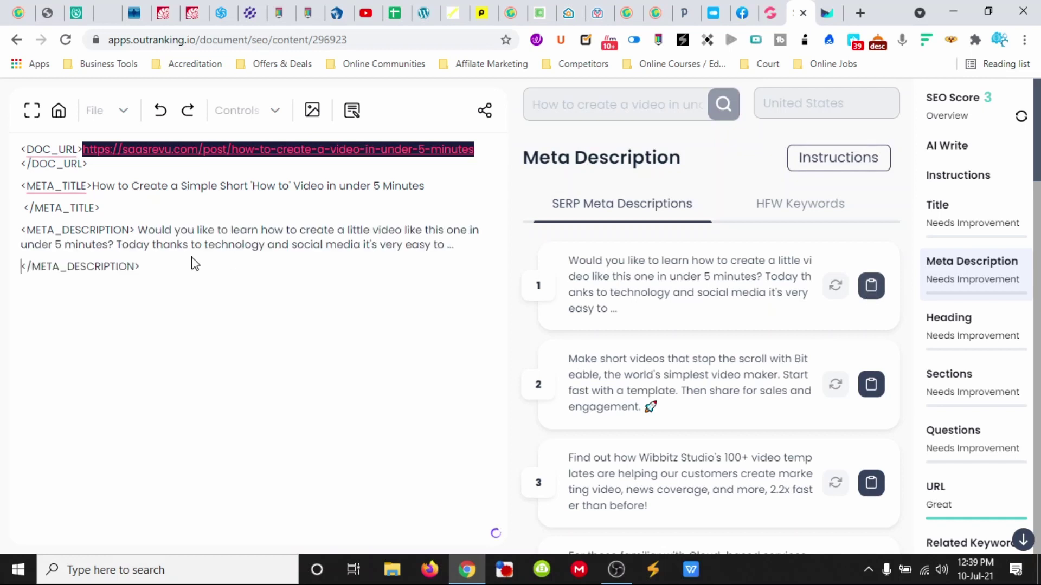
Add the first H1 suggestion, "How to Create a Simple Short 'How to' Video in under 5 Minutes", as a heading below the meta description.
left_click(174, 266)
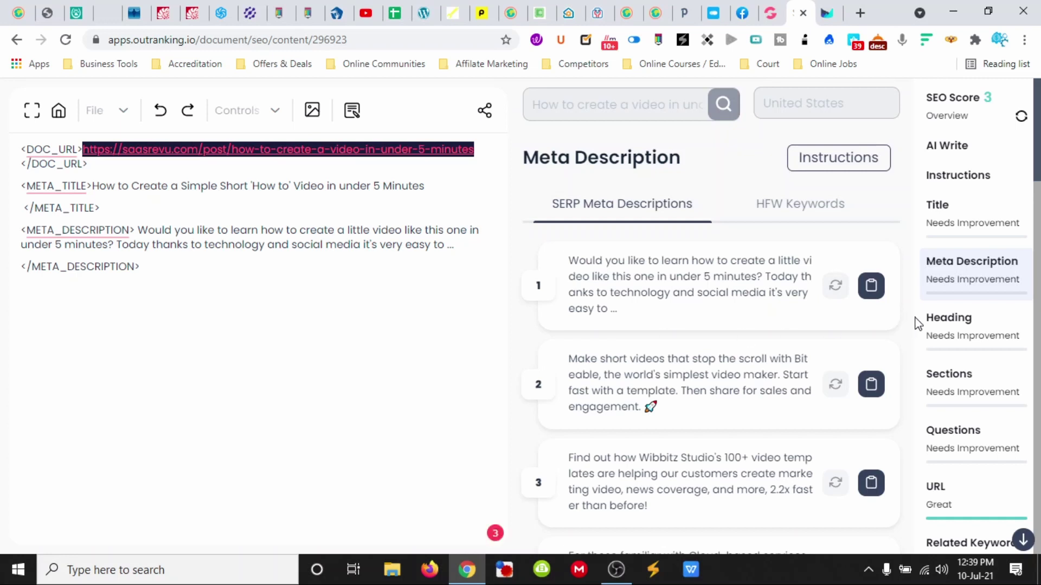
left_click(944, 327)
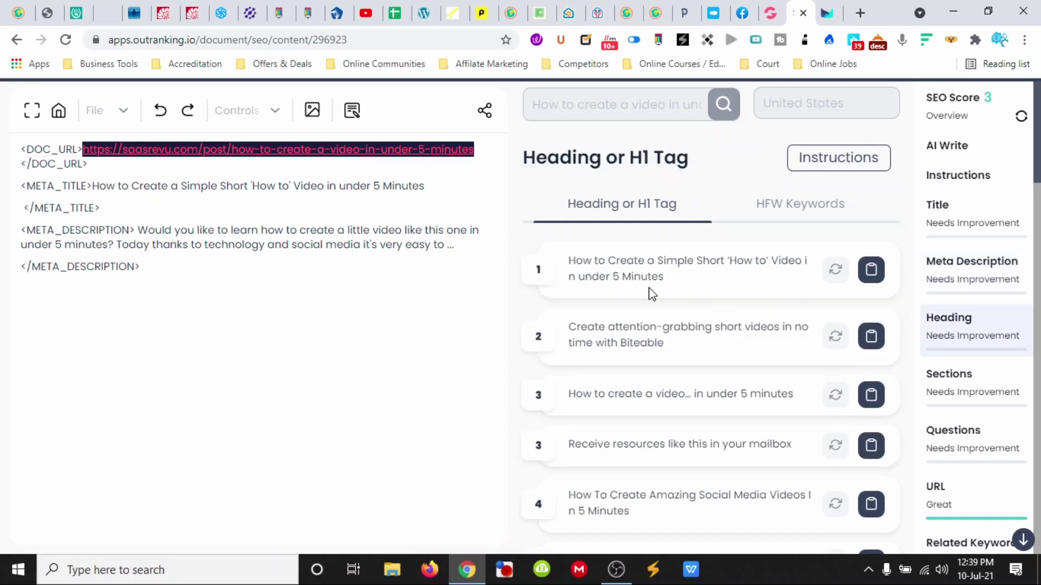
left_click(871, 270)
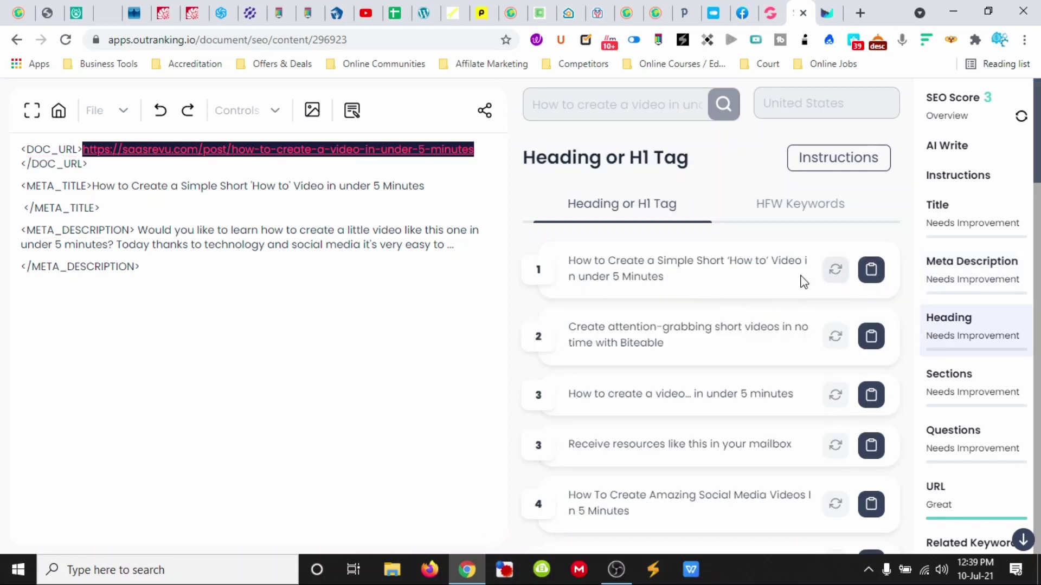
left_click(871, 270)
left_click(206, 293)
key("ctrl+v")
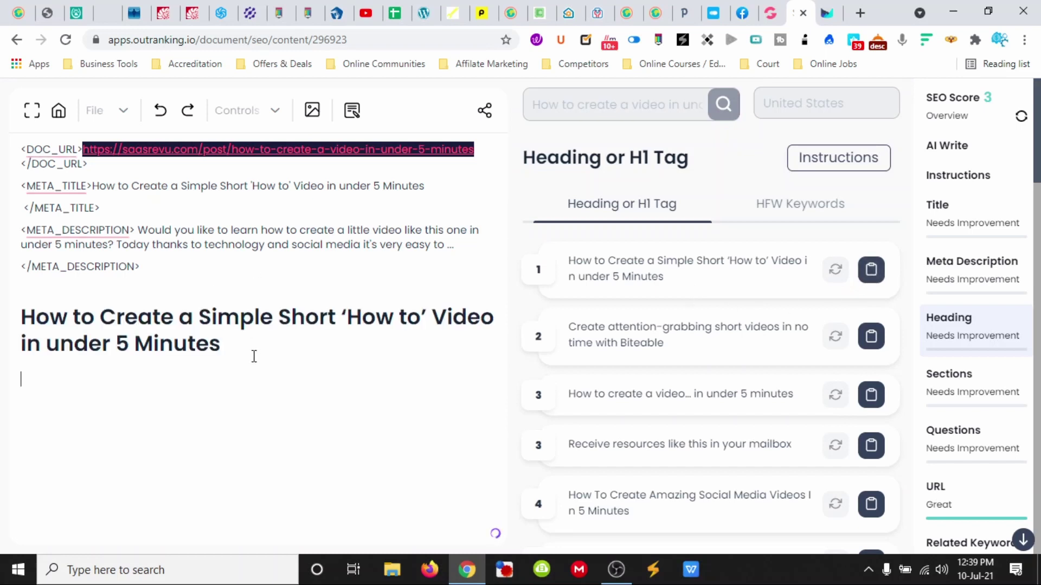
Insert an automated content brief into the scratchpad with every part enabled, from Document Info to Serp Results.
left_click(962, 386)
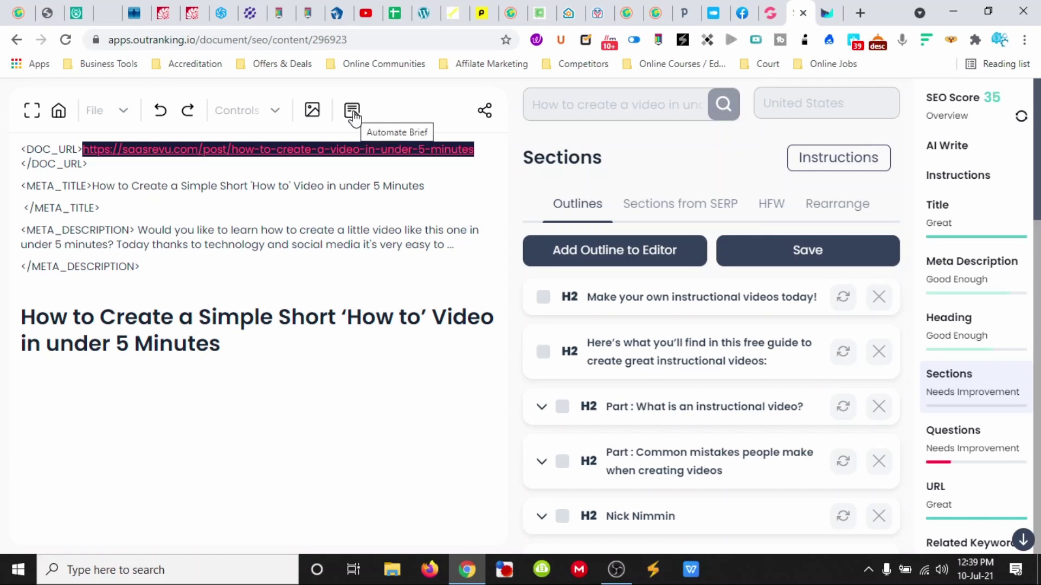
left_click(88, 370)
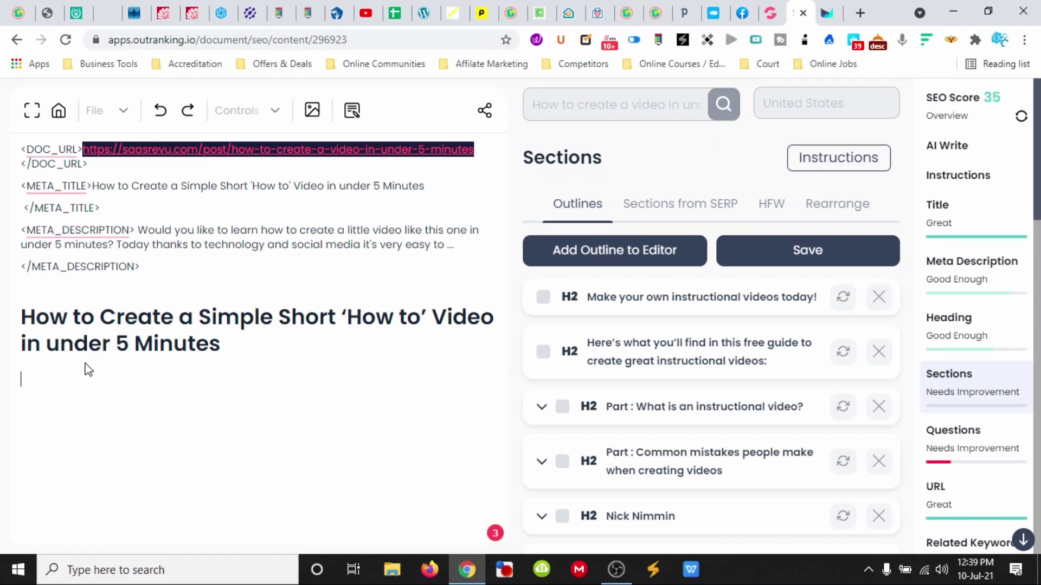
left_click(351, 112)
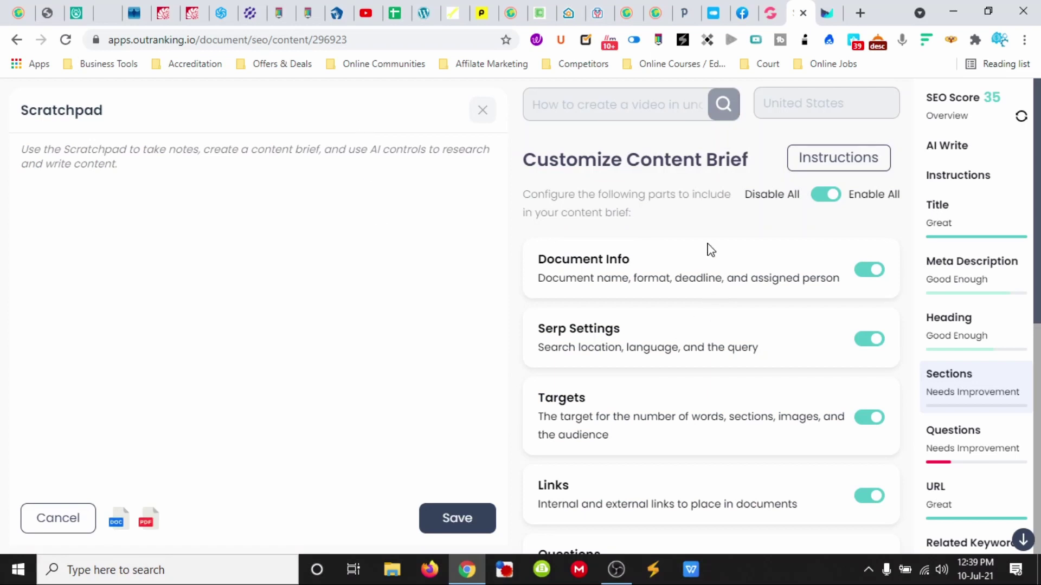
scroll(688, 360, "down", 8)
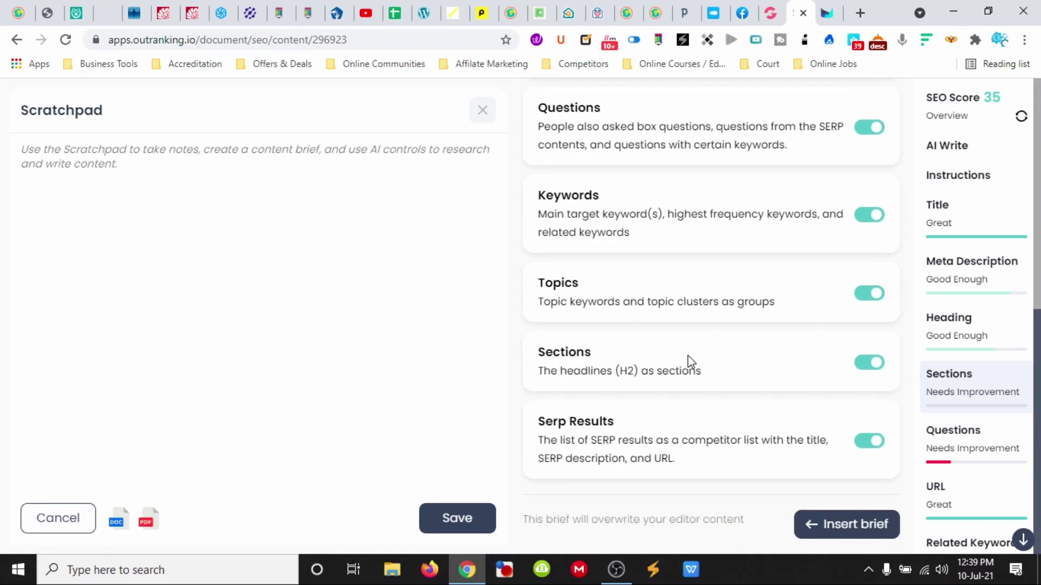
left_click(844, 525)
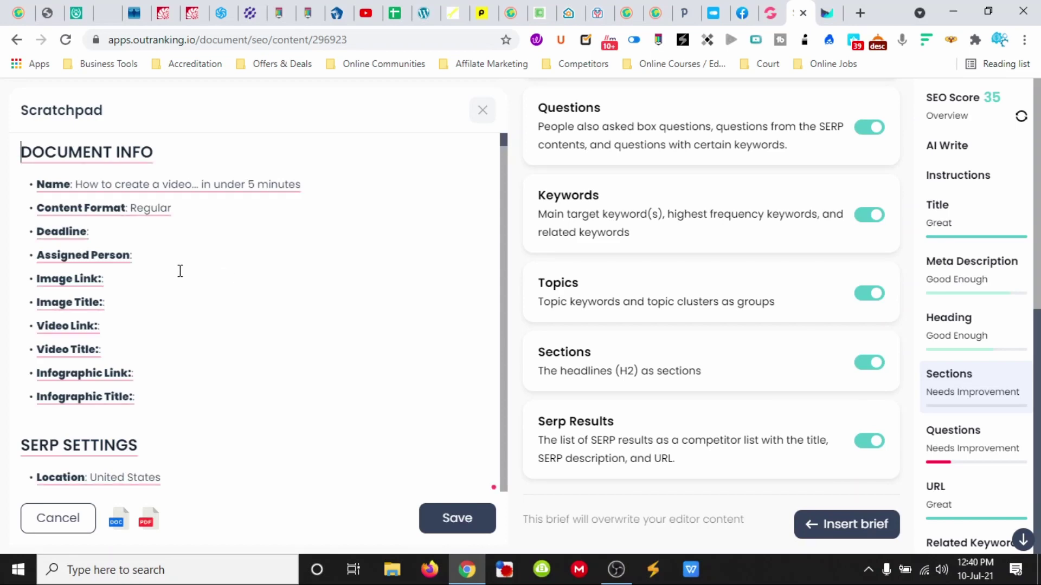
Look through the inserted brief down to its questions from SERP results, save it and close the scratchpad.
scroll(181, 274, "down", 10)
scroll(204, 312, "down", 10)
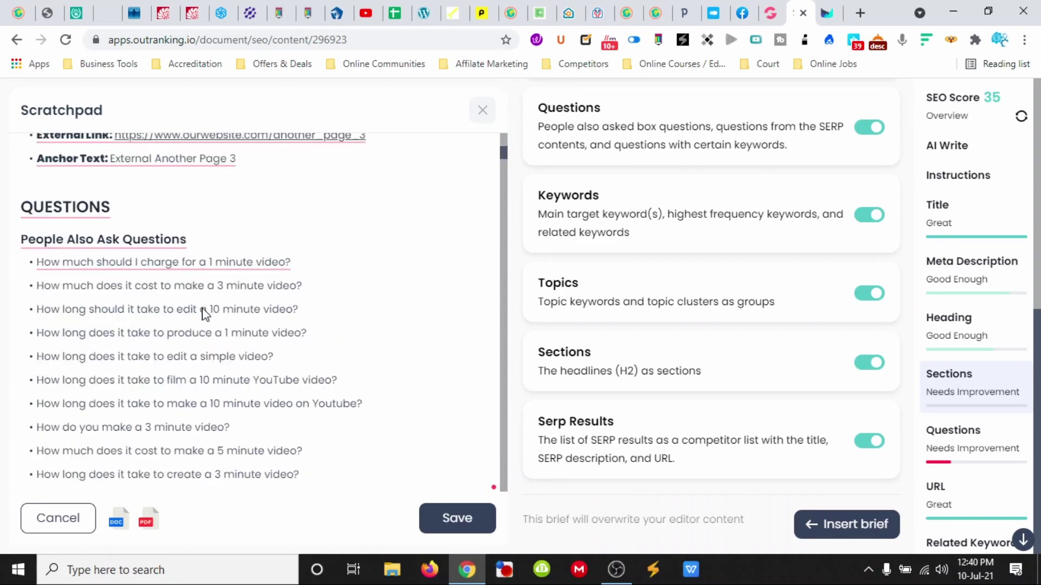
scroll(204, 308, "down", 10)
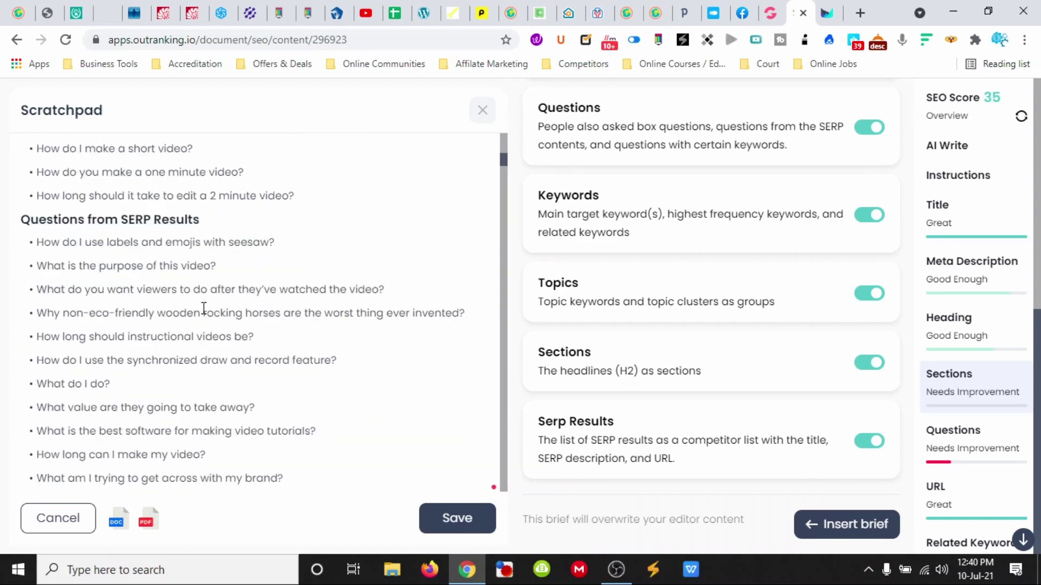
scroll(203, 307, "down", 5)
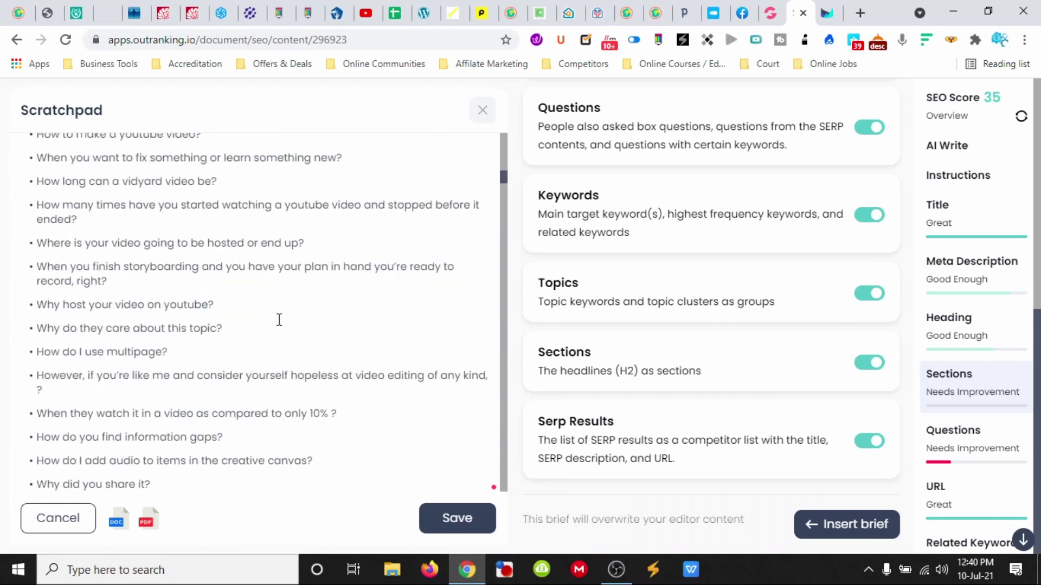
left_click(457, 518)
left_click(483, 111)
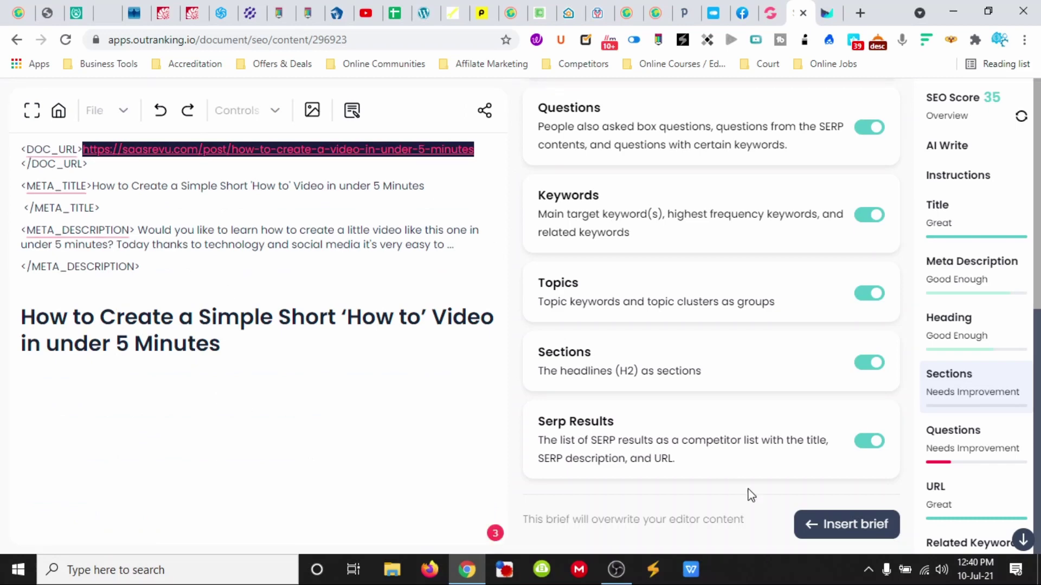
Examine the step-by-step instructions, reading the guidance on creating and optimizing the meta title and on creating a meta description.
scroll(667, 327, "up", 8)
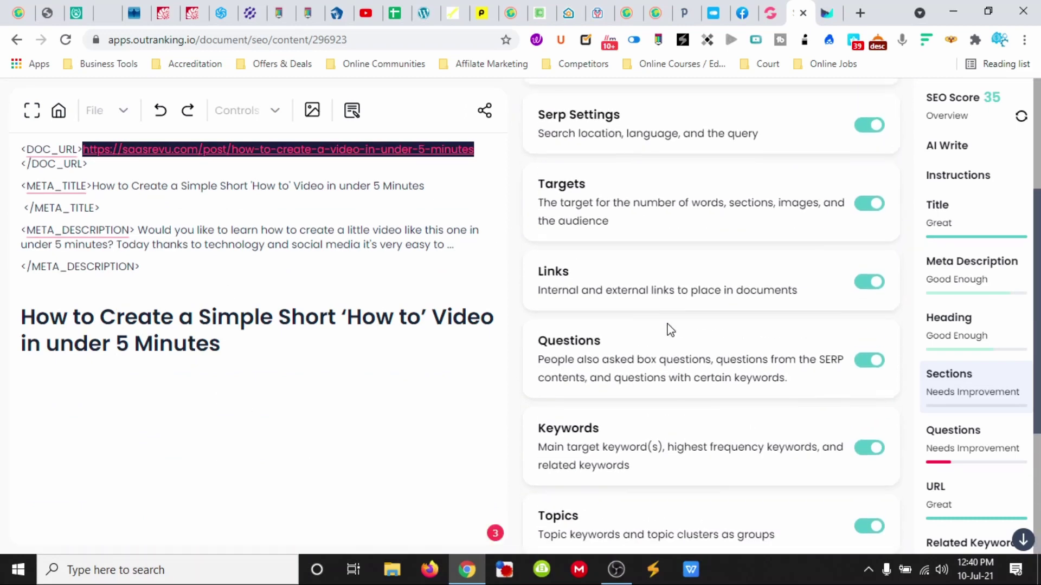
left_click(970, 186)
scroll(770, 318, "down", 3)
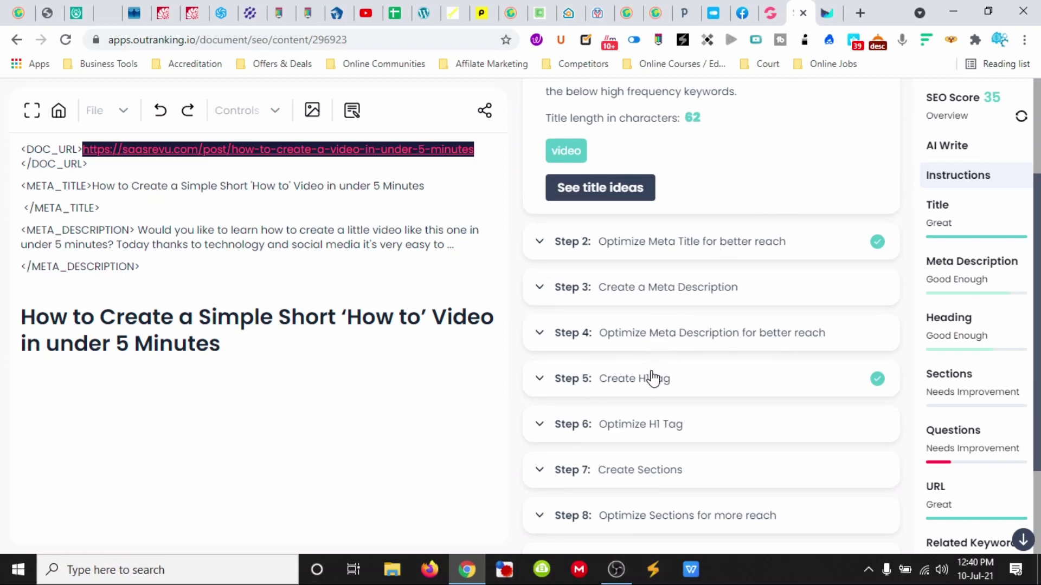
scroll(652, 385, "down", 1)
scroll(654, 385, "up", 4)
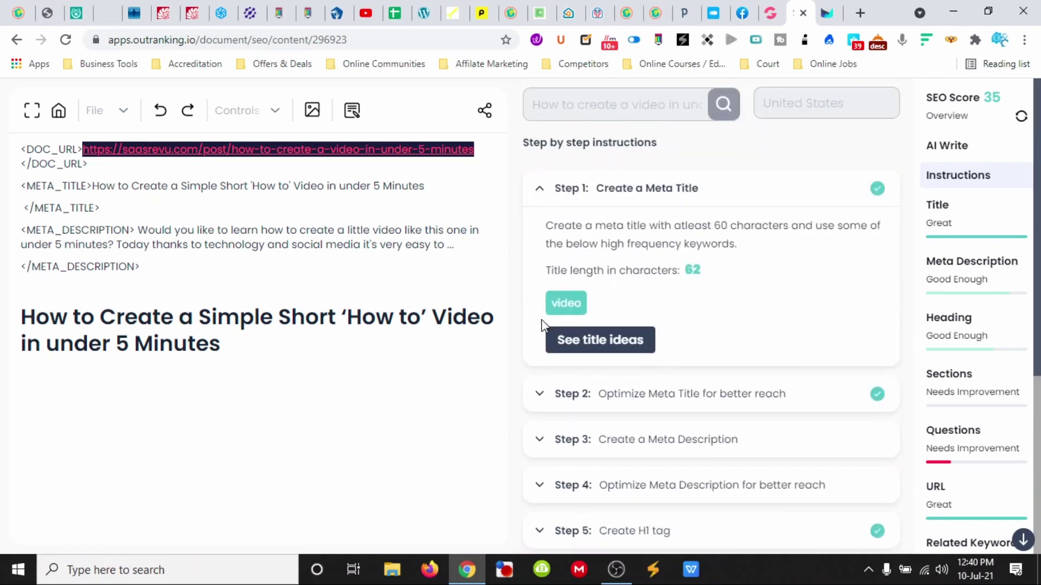
left_click(694, 400)
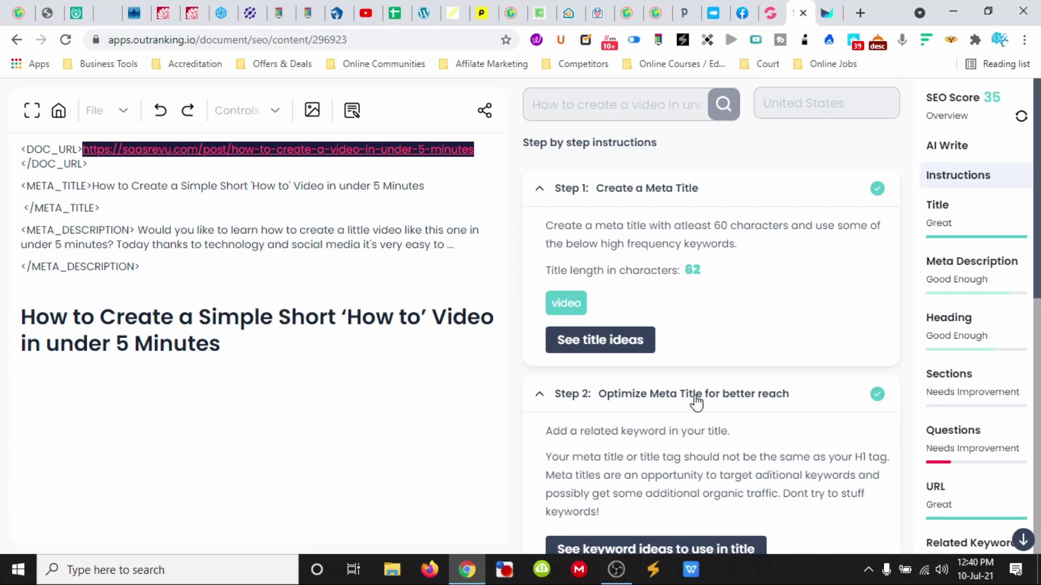
scroll(695, 407, "down", 3)
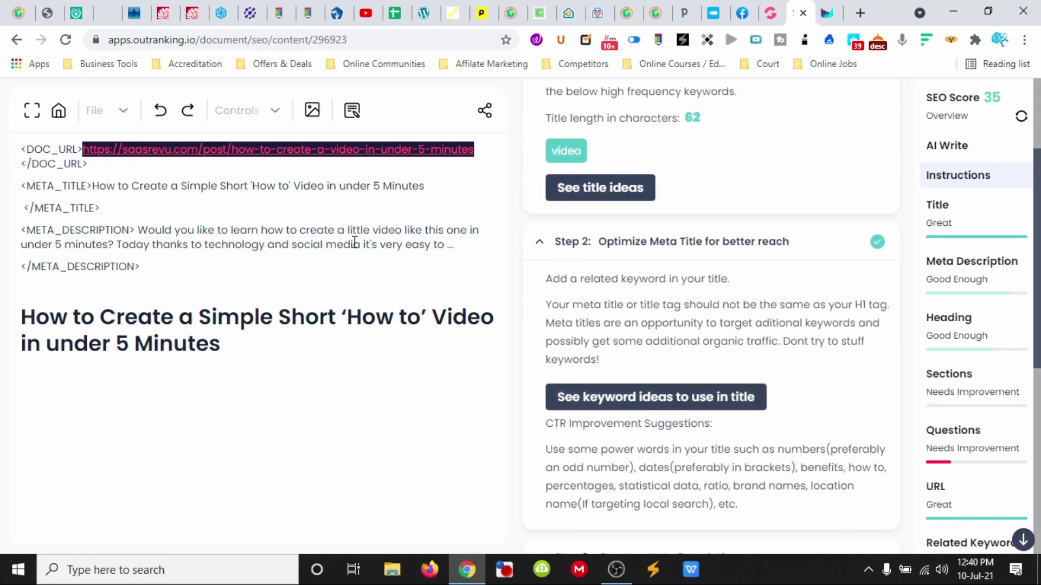
scroll(657, 347, "down", 4)
scroll(607, 331, "up", 4)
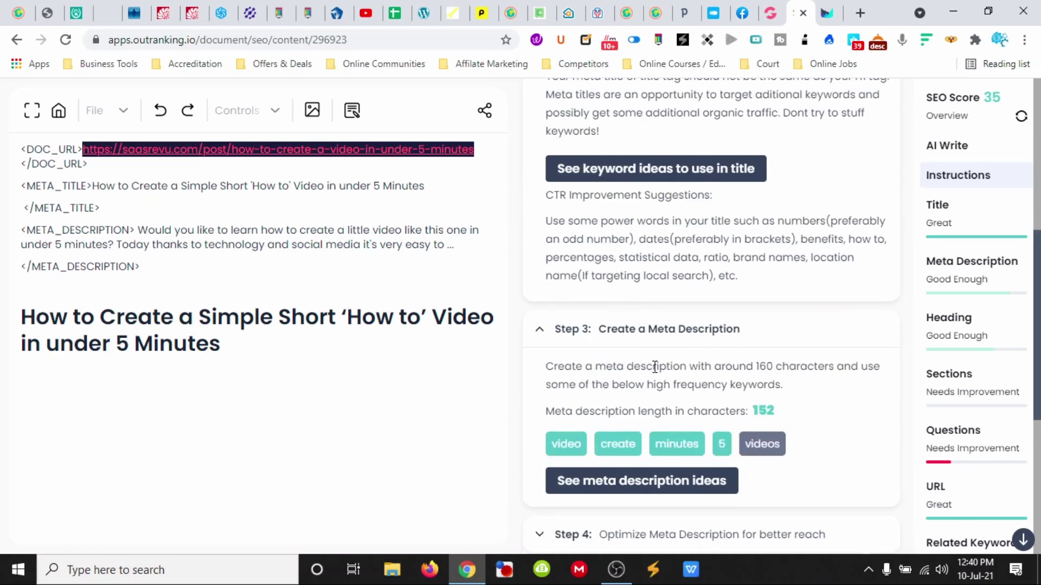
scroll(654, 367, "down", 4)
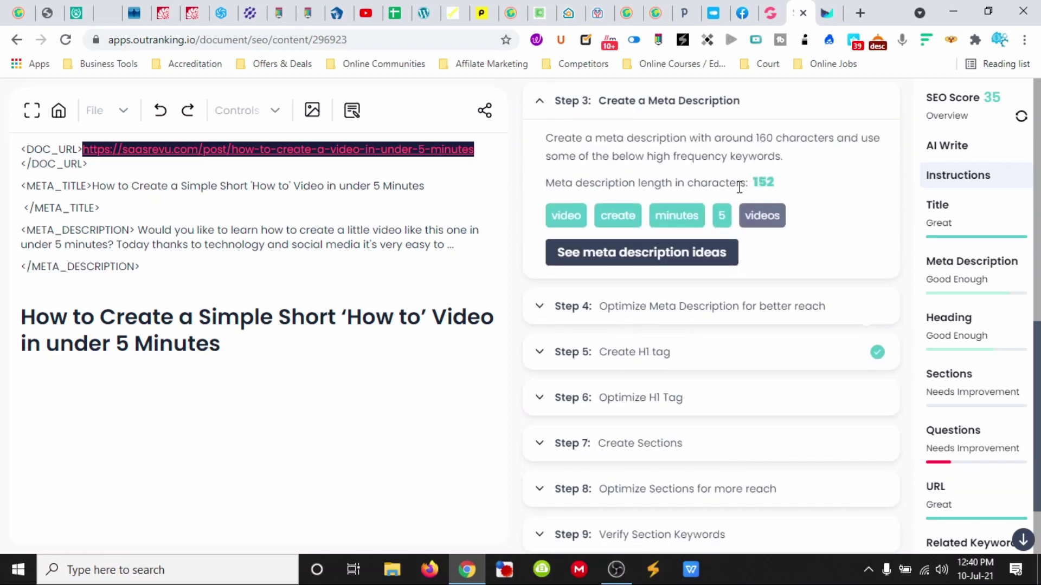
Examine the meta description ideas and the Step 4 guidance on optimizing the meta description, then the H1 heading suggestions.
left_click(661, 260)
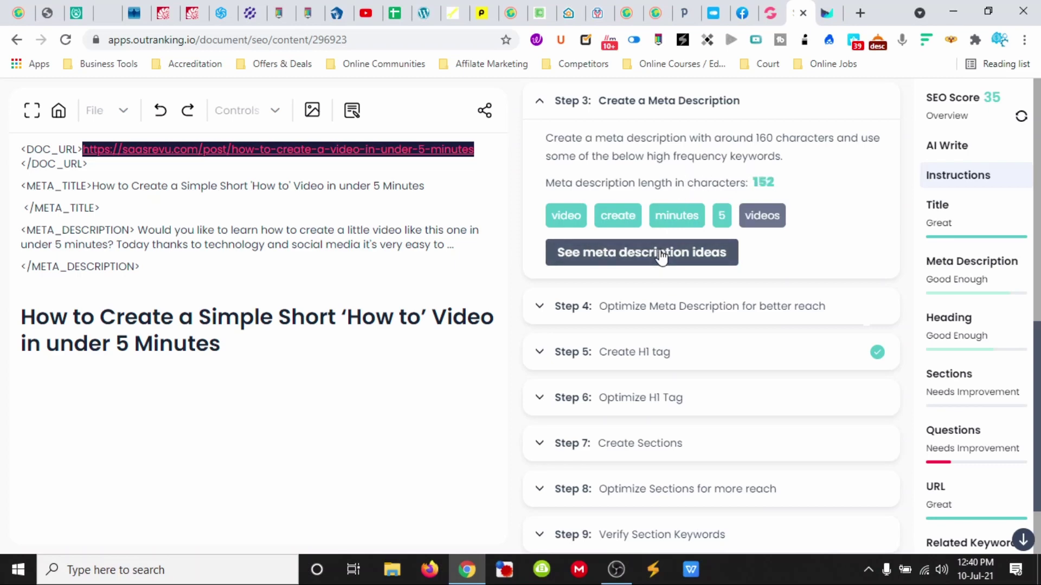
scroll(662, 260, "up", 5)
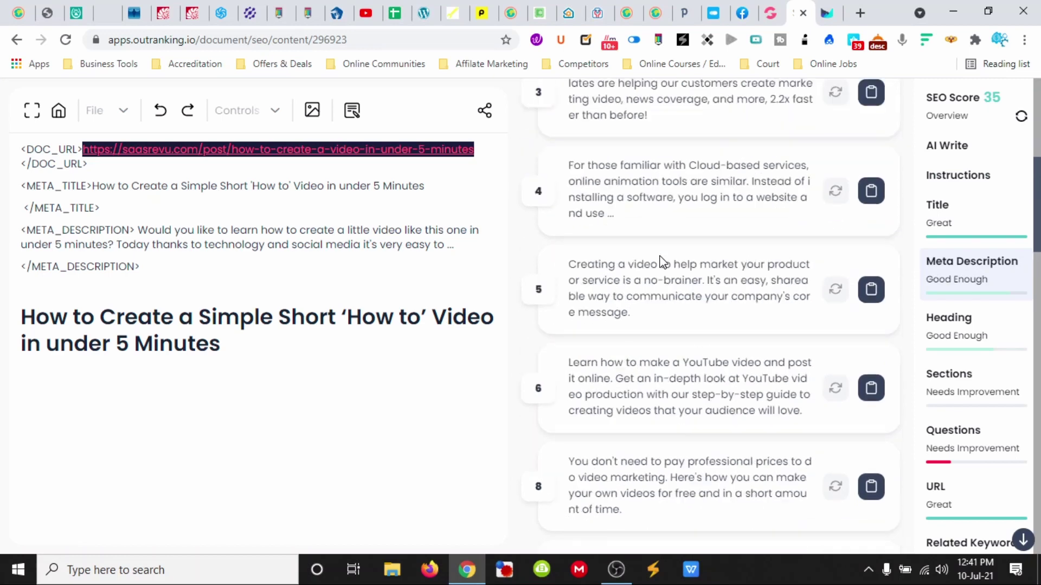
scroll(662, 262, "down", 20)
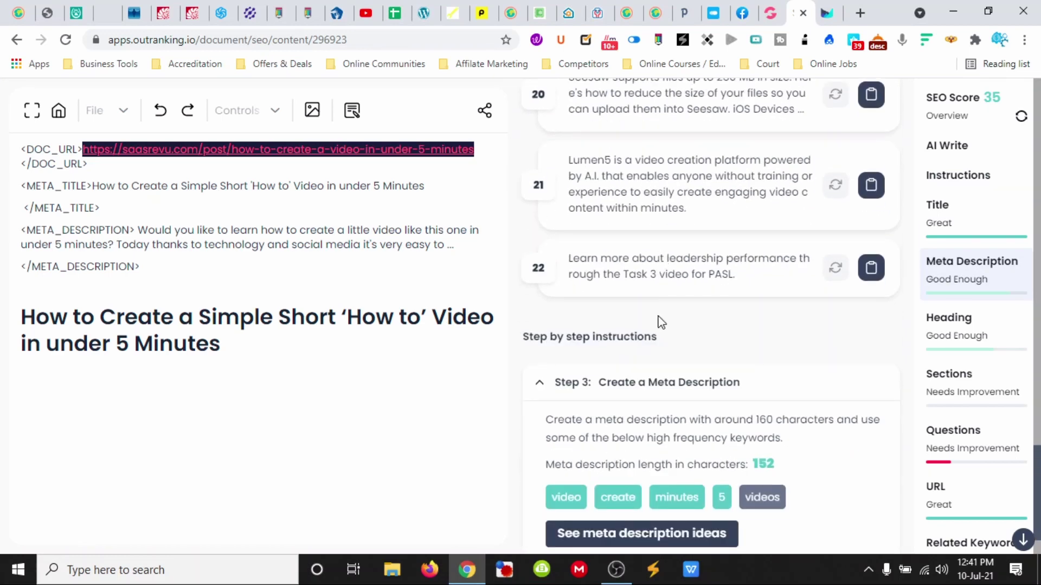
scroll(661, 322, "down", 1)
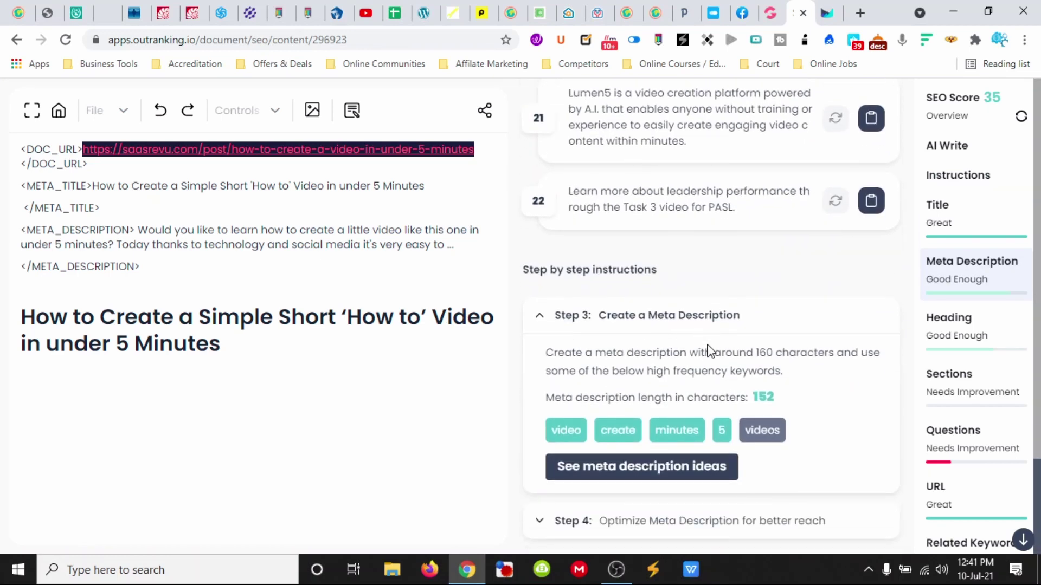
left_click(683, 522)
scroll(748, 417, "down", 4)
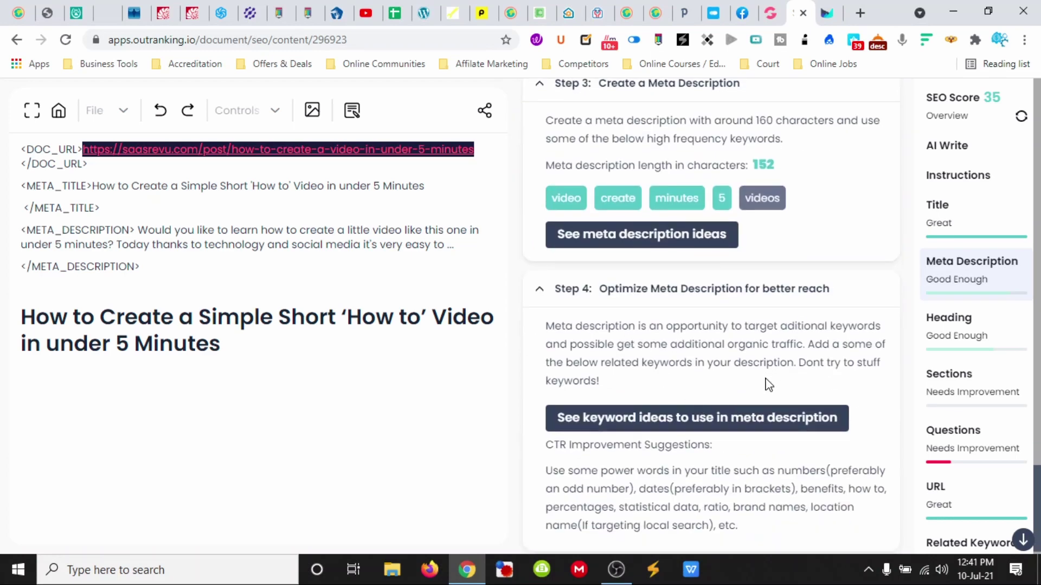
left_click(539, 286)
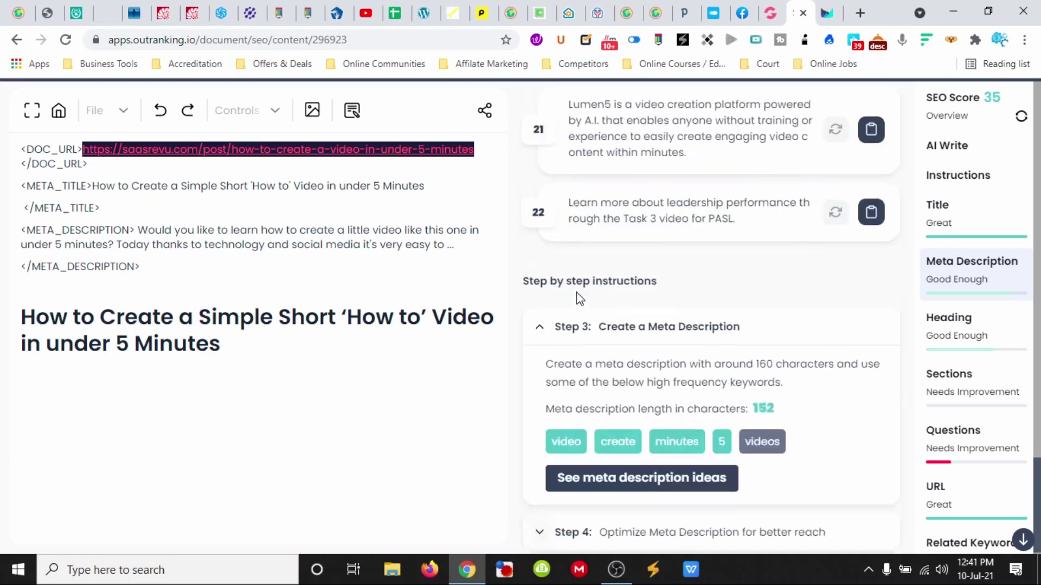
scroll(578, 297, "up", 20)
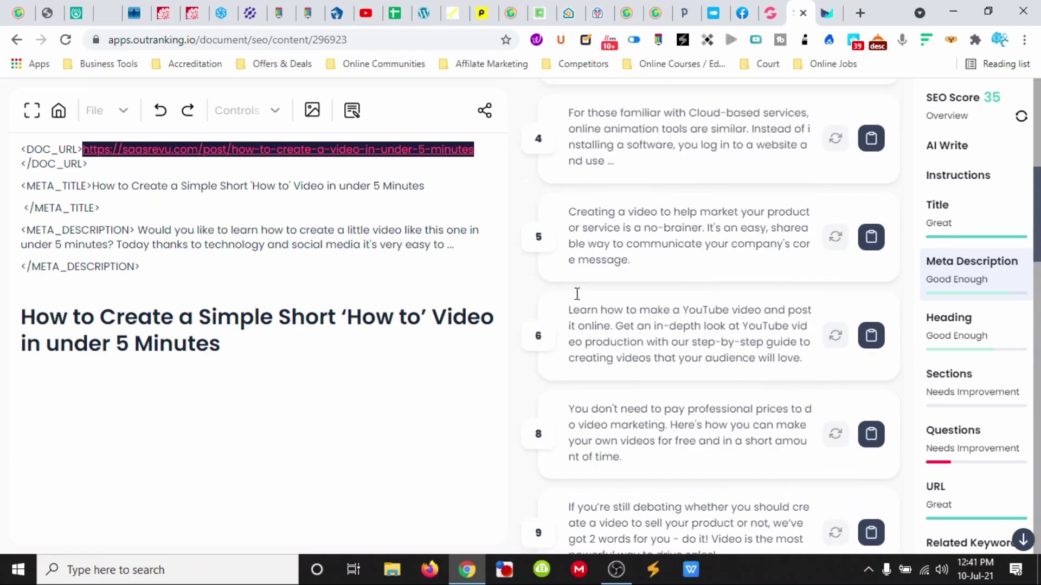
scroll(577, 294, "up", 8)
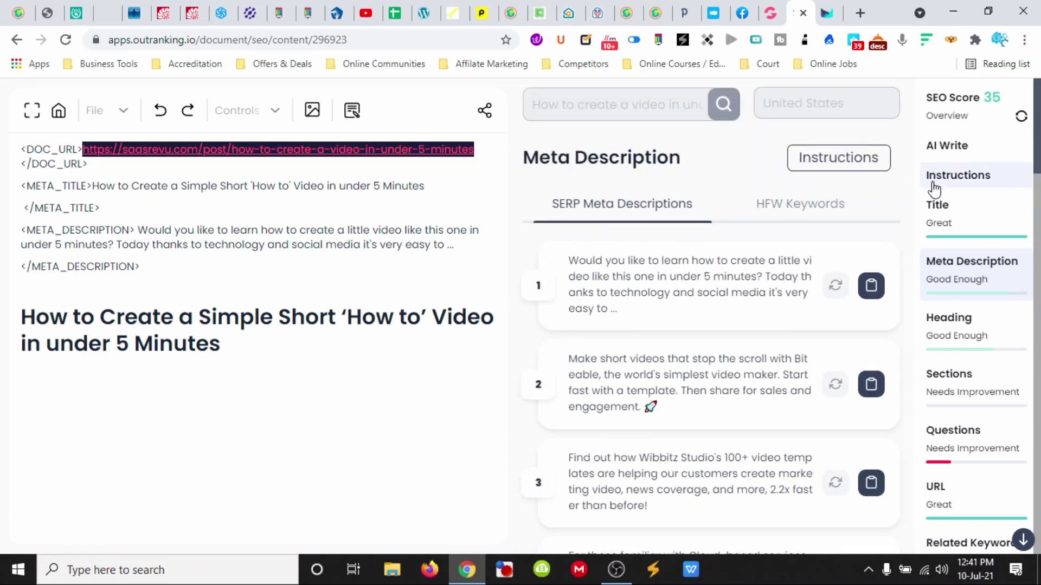
left_click(965, 335)
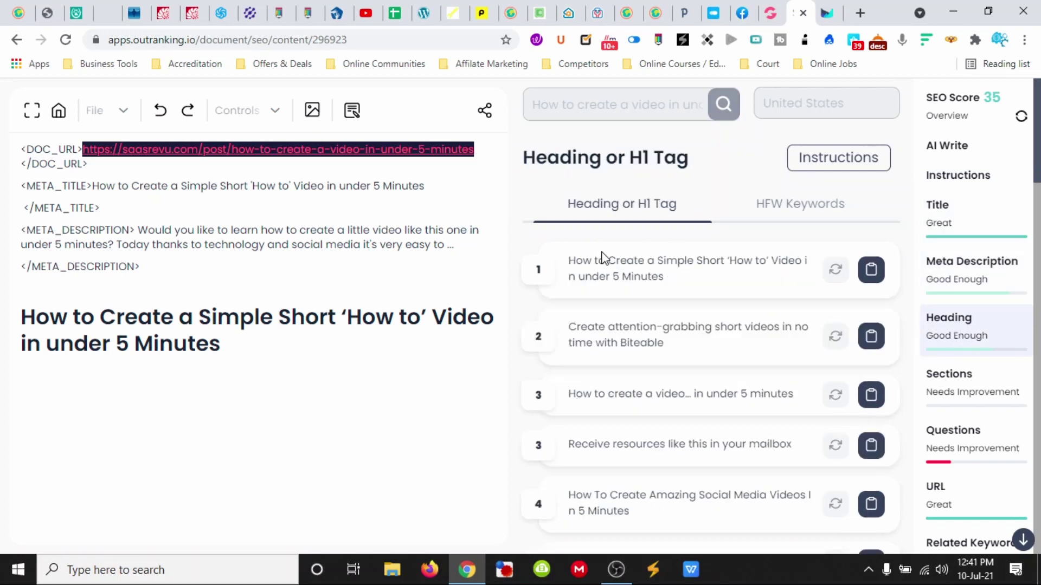
In the Sections outline, select the first four H2 headings, from "Make your own instructional videos today!" to "Part : Common mistakes people make when creating videos".
left_click(963, 388)
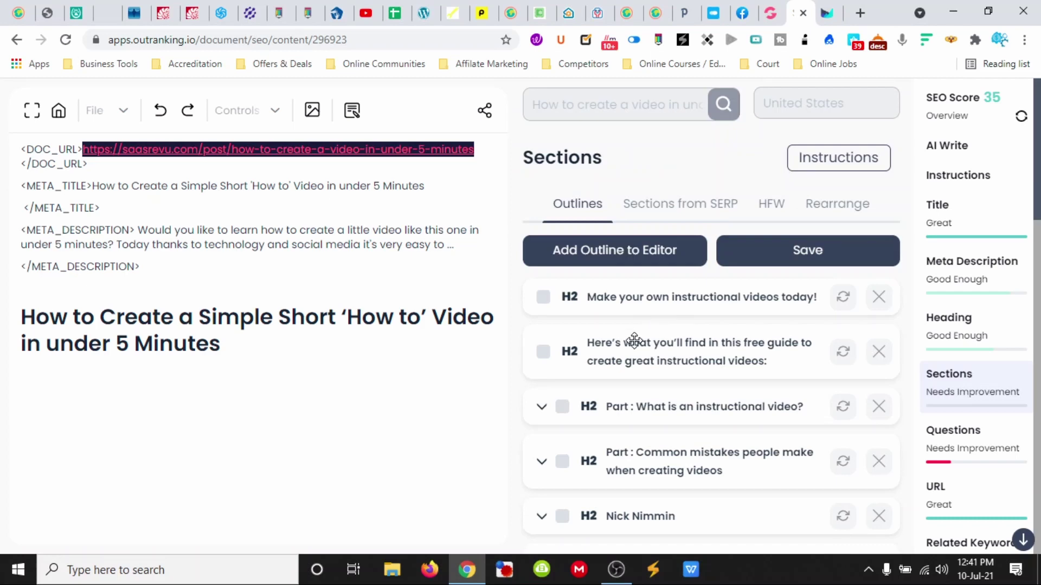
scroll(634, 340, "down", 4)
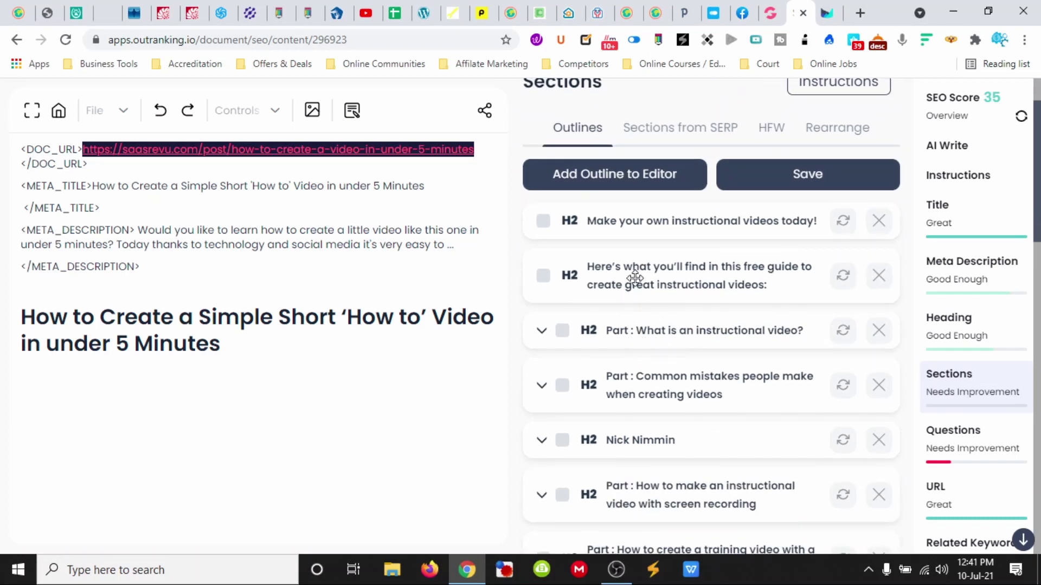
scroll(632, 282, "down", 15)
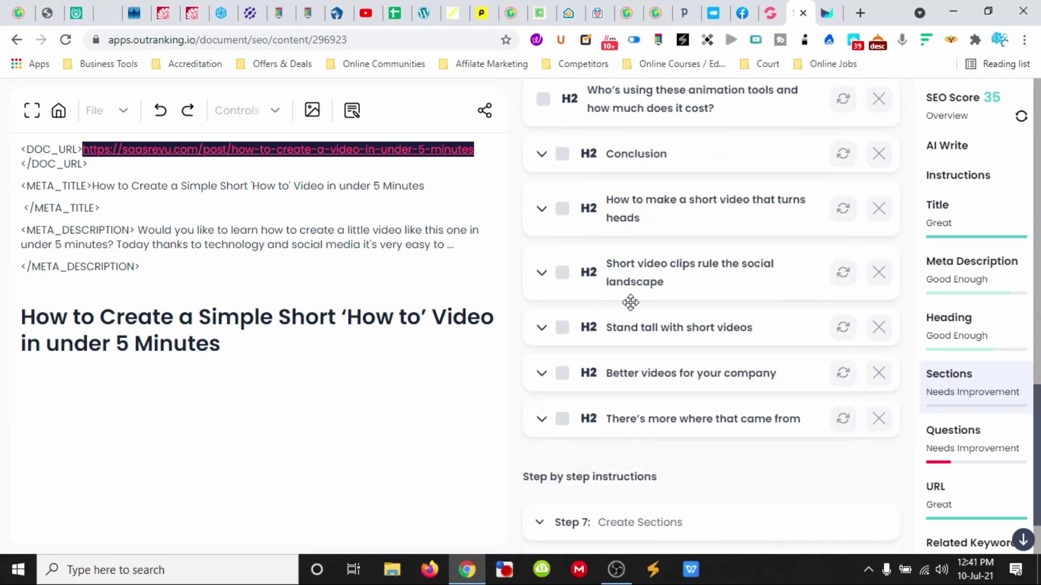
scroll(672, 387, "up", 15)
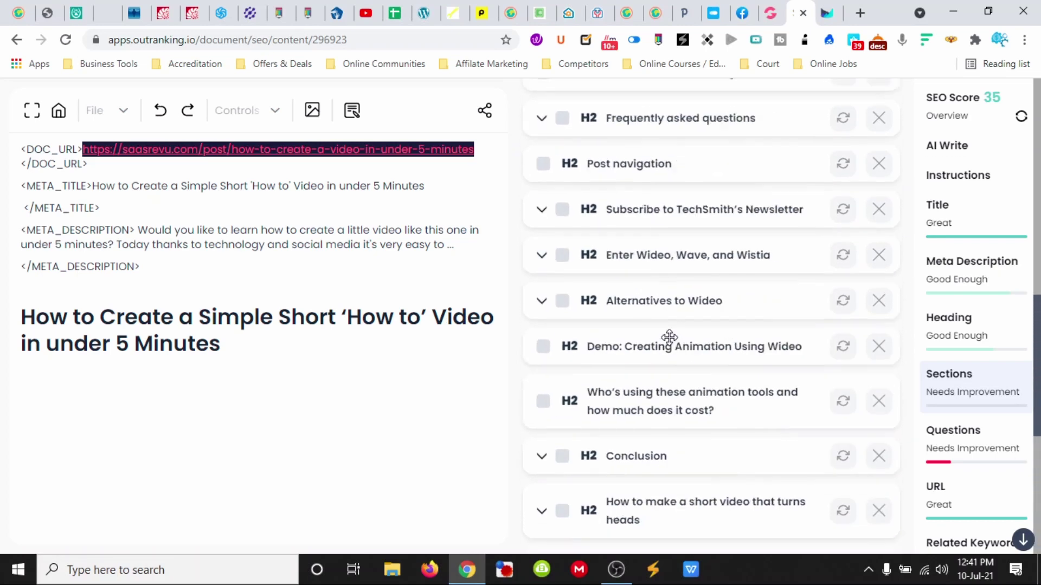
scroll(669, 338, "up", 4)
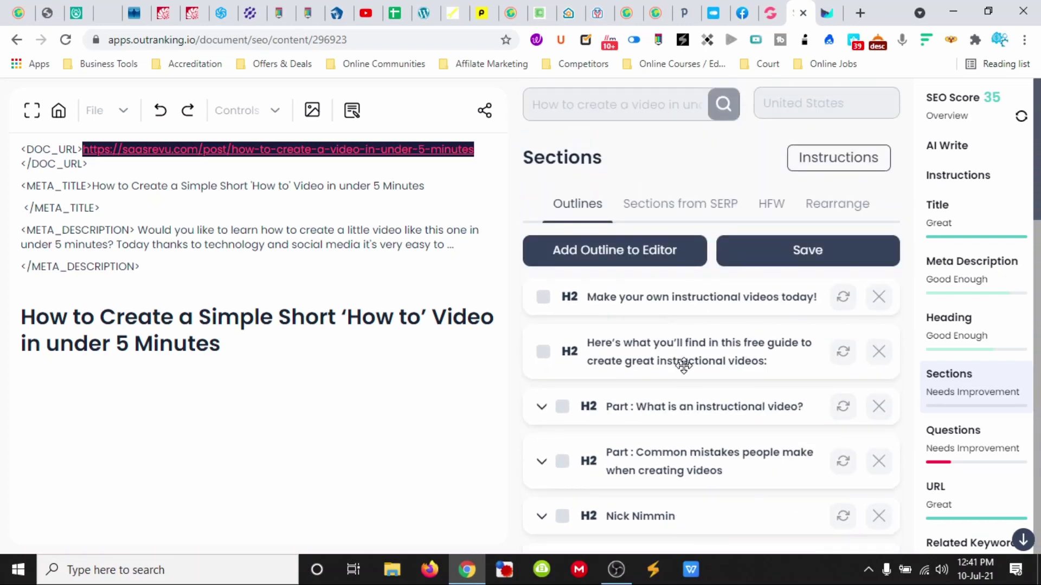
left_click(543, 297)
left_click(543, 352)
left_click(562, 406)
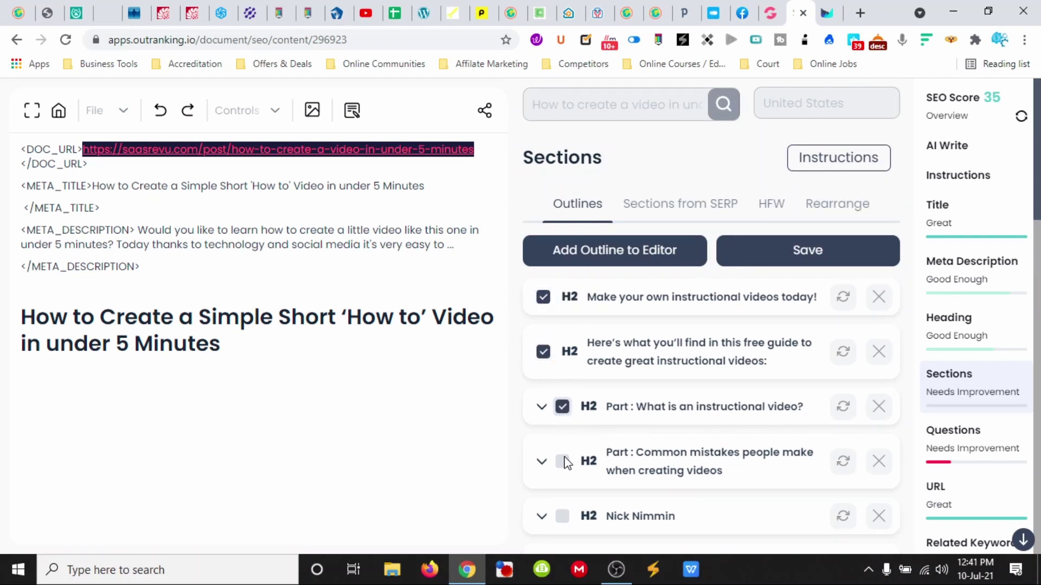
left_click(562, 461)
Also select the H2 sections on screen recording, training video with a camera and the true cost of videos, and add the outline to the editor.
scroll(566, 467, "down", 1)
scroll(565, 467, "down", 2)
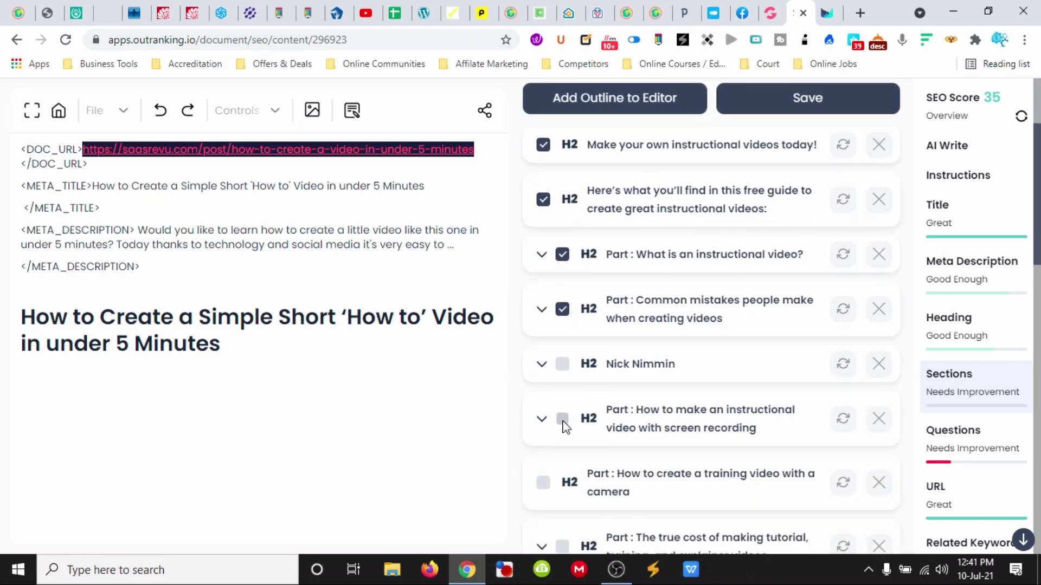
scroll(569, 412, "down", 10)
scroll(586, 363, "down", 3)
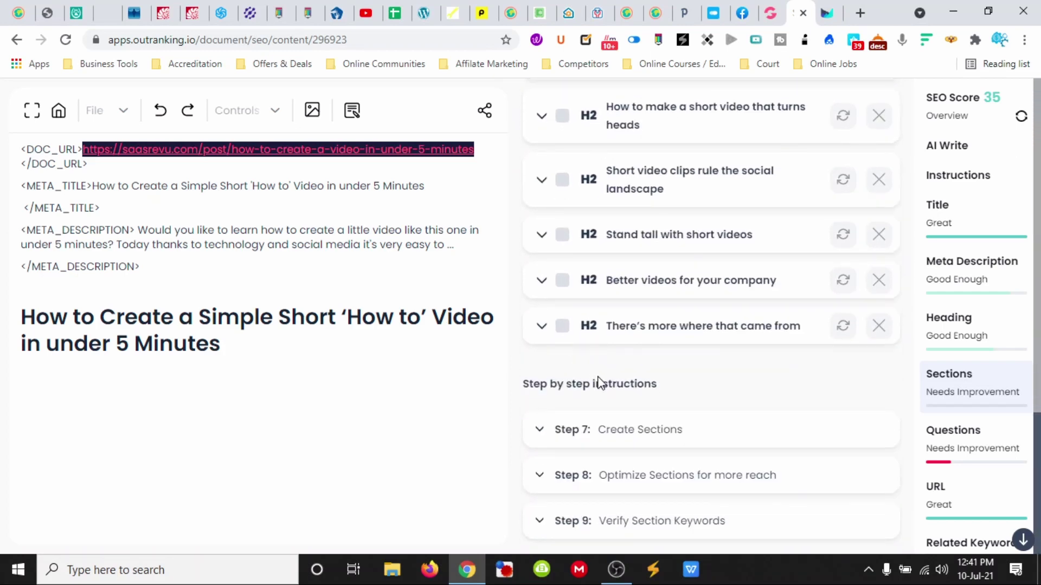
scroll(753, 323, "up", 5)
scroll(752, 322, "up", 8)
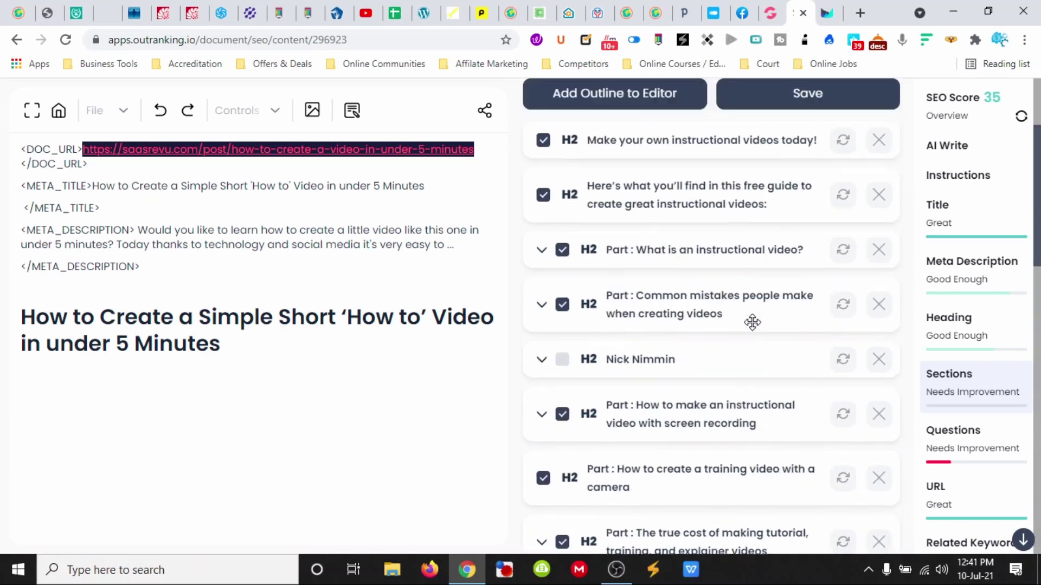
left_click(614, 123)
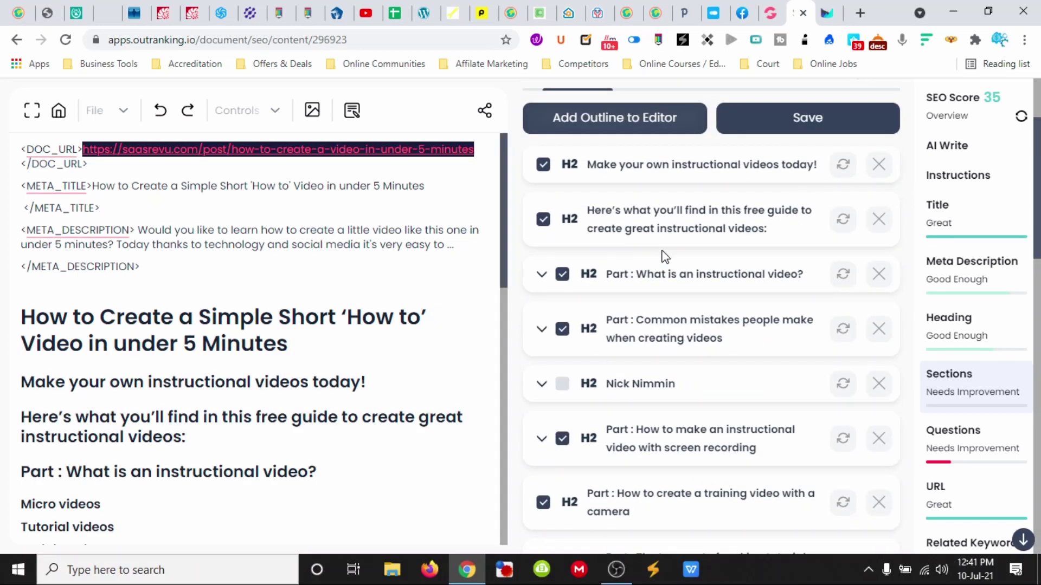
Insert a blank line below the main title and another below the heading "Make your own instructional videos today!".
scroll(161, 353, "down", 3)
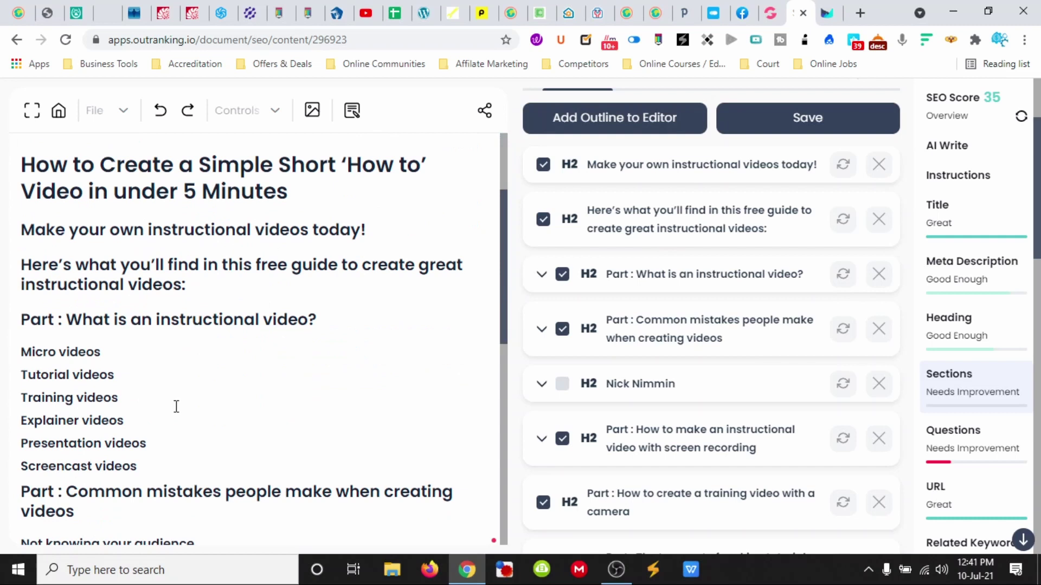
key("Return")
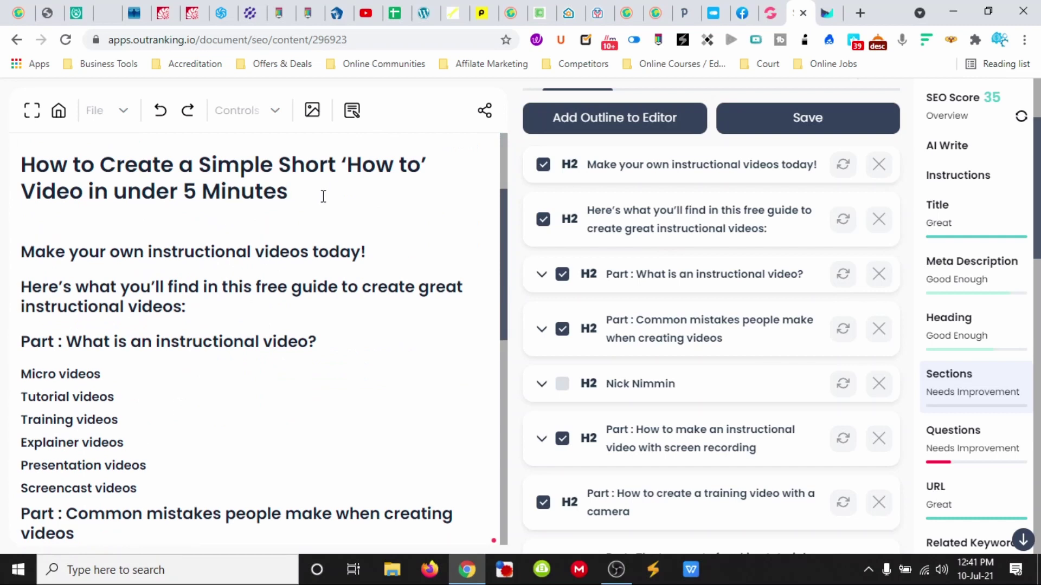
key("Return")
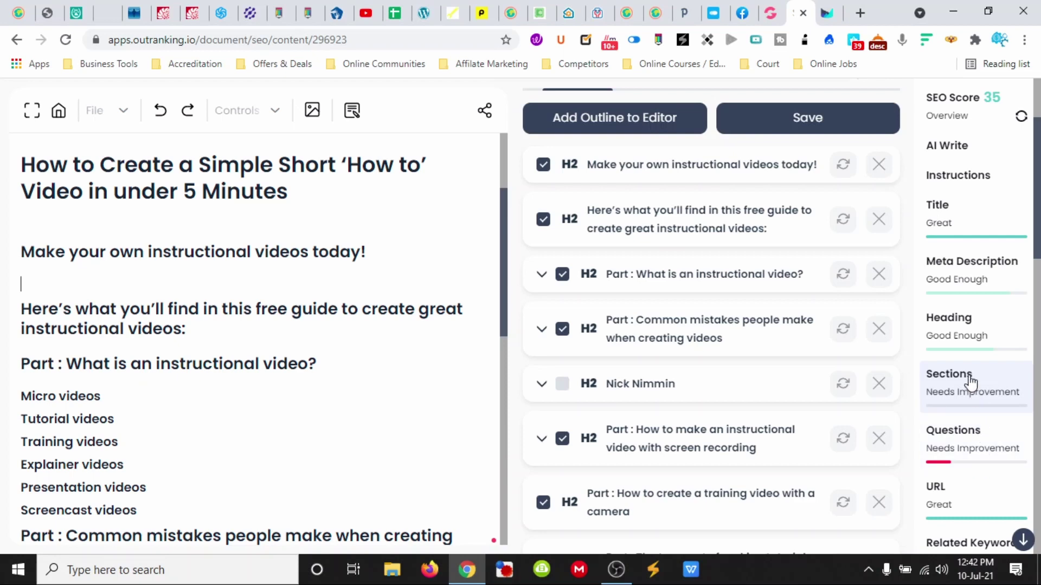
Bring up the Questions suggestions and add blank lines below the "Frequently asked questions" heading in the document.
left_click(970, 434)
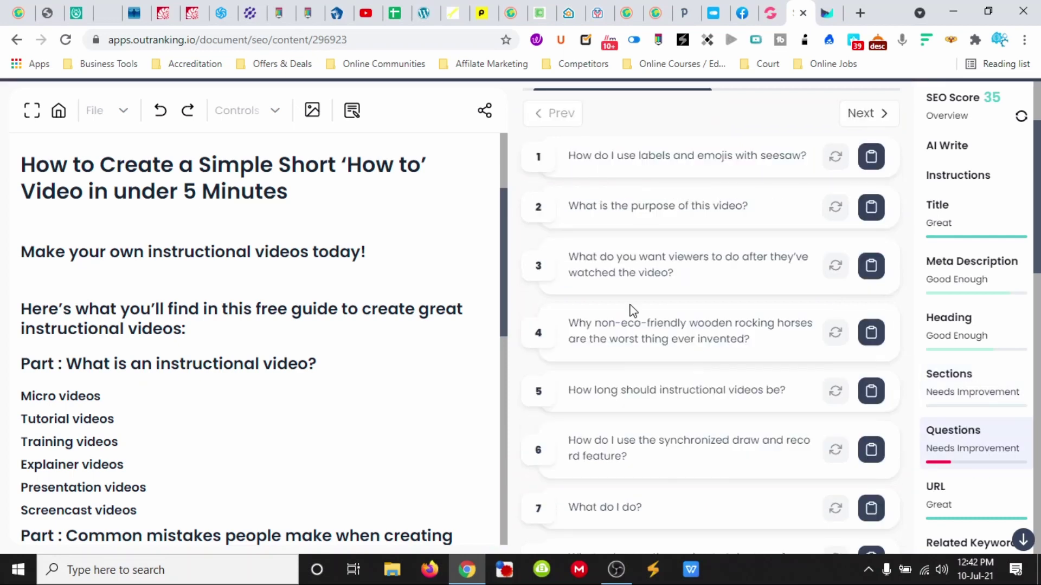
scroll(374, 374, "down", 10)
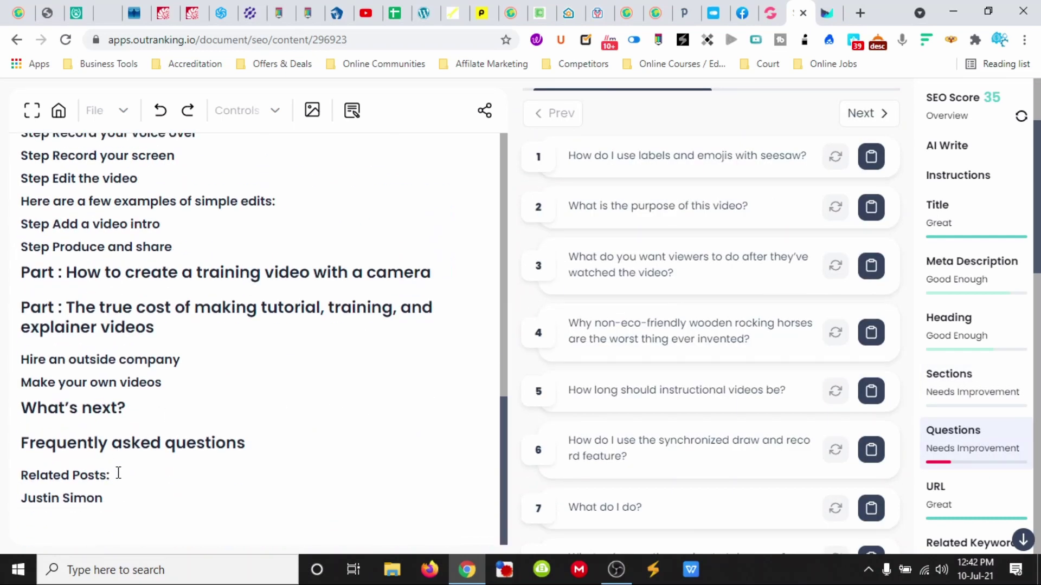
key("Return")
key("Return")
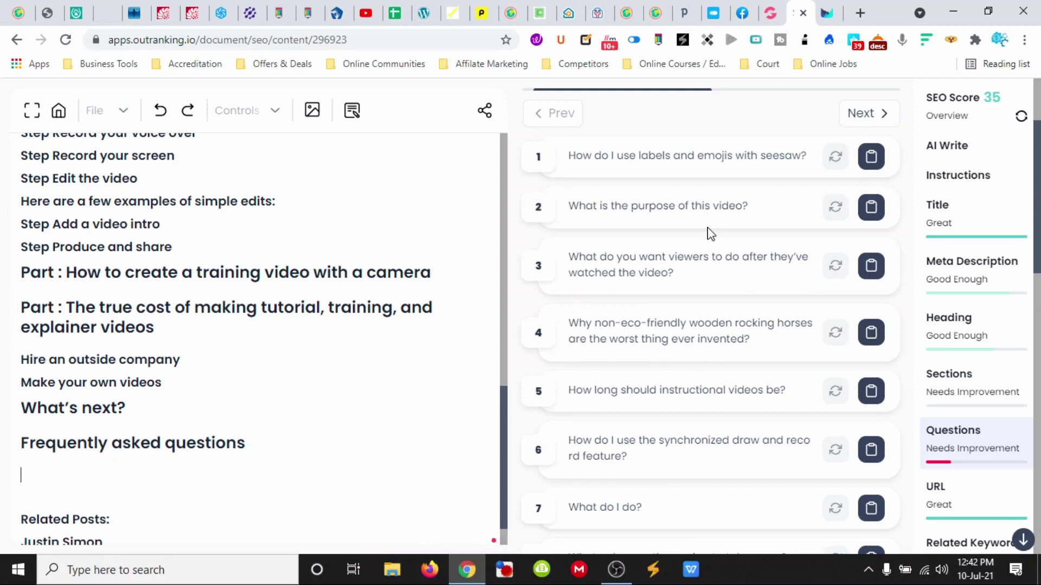
Insert the suggested questions on the video's purpose, what viewers should do after watching, and the best software for making video tutorials.
scroll(705, 238, "up", 2)
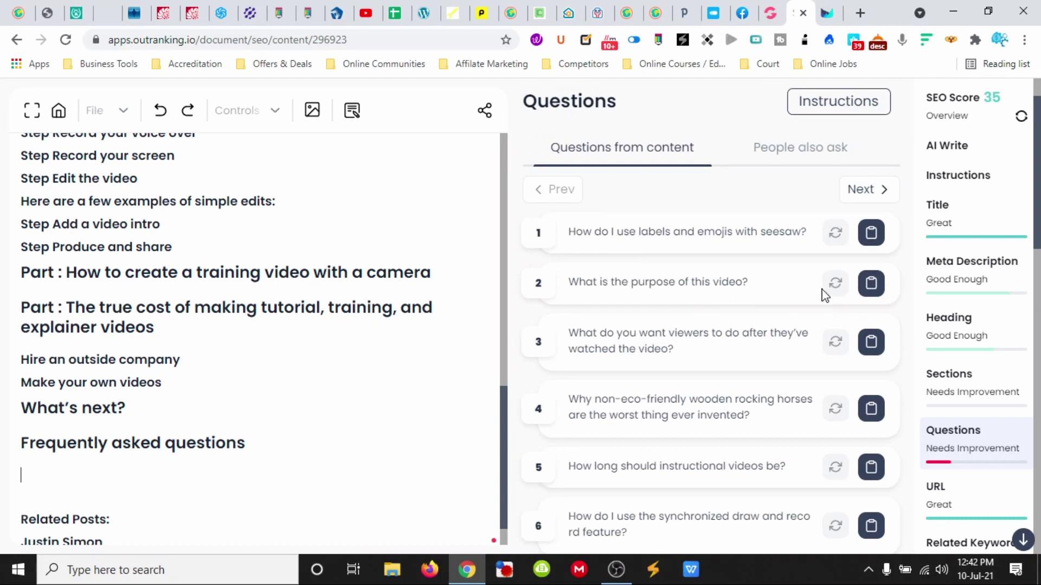
left_click(871, 283)
scroll(757, 329, "down", 2)
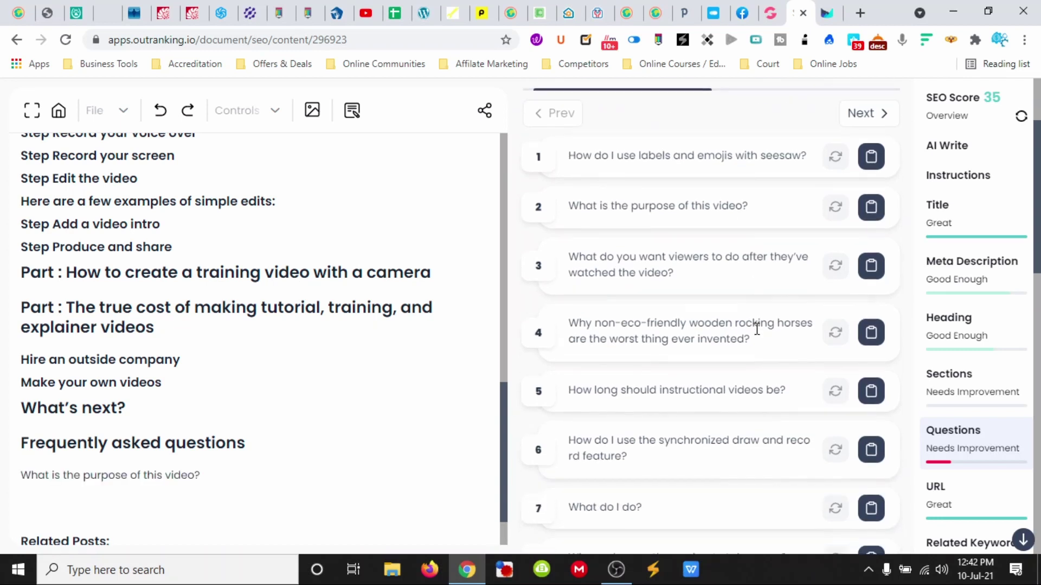
scroll(756, 329, "down", 2)
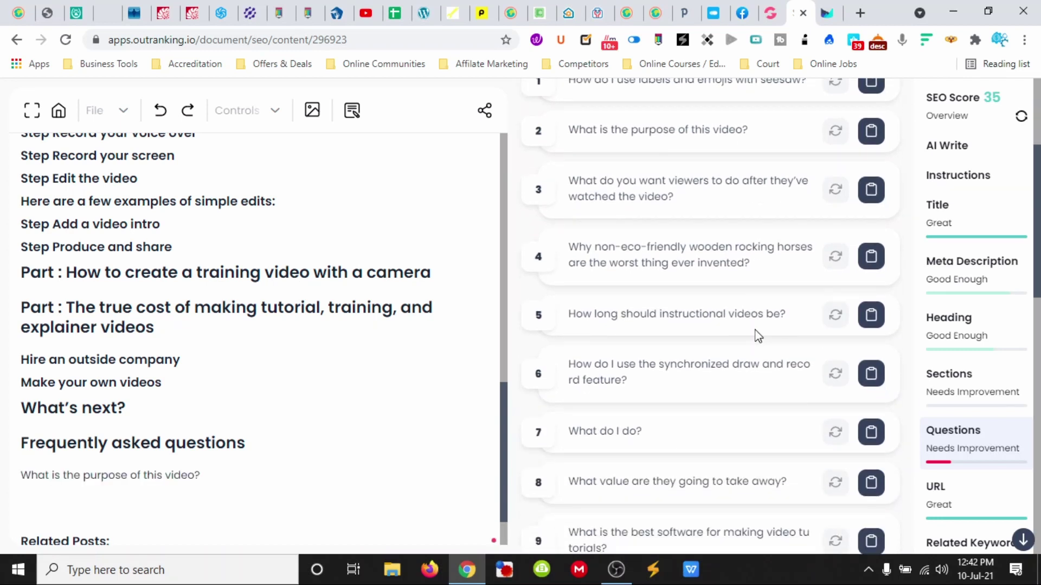
left_click(871, 189)
left_click(871, 541)
scroll(648, 322, "down", 10)
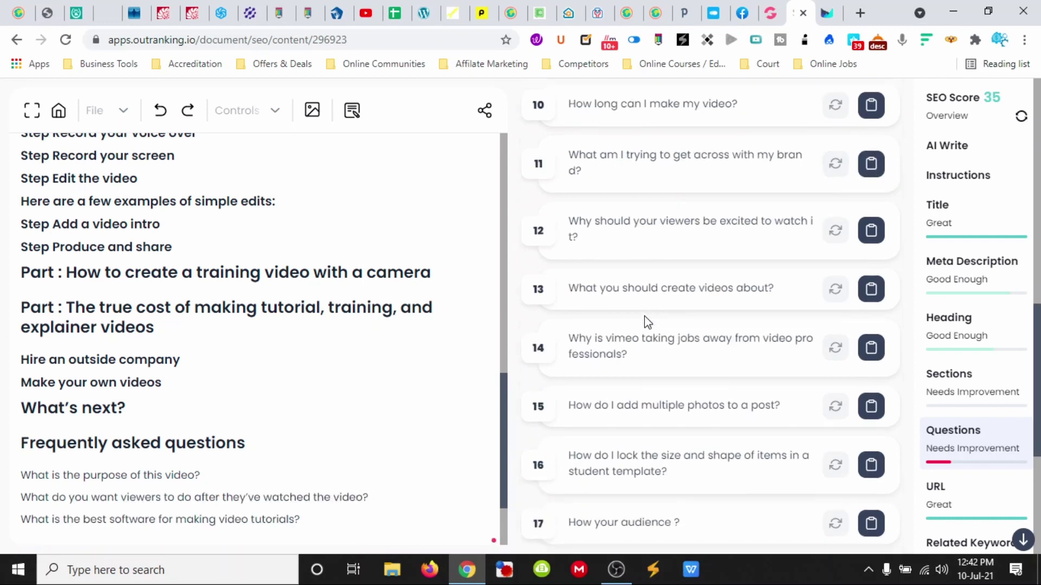
Add the suggested questions "How do you make a training video?" and "What are online animation tools?" to the document's question list.
scroll(647, 322, "down", 3)
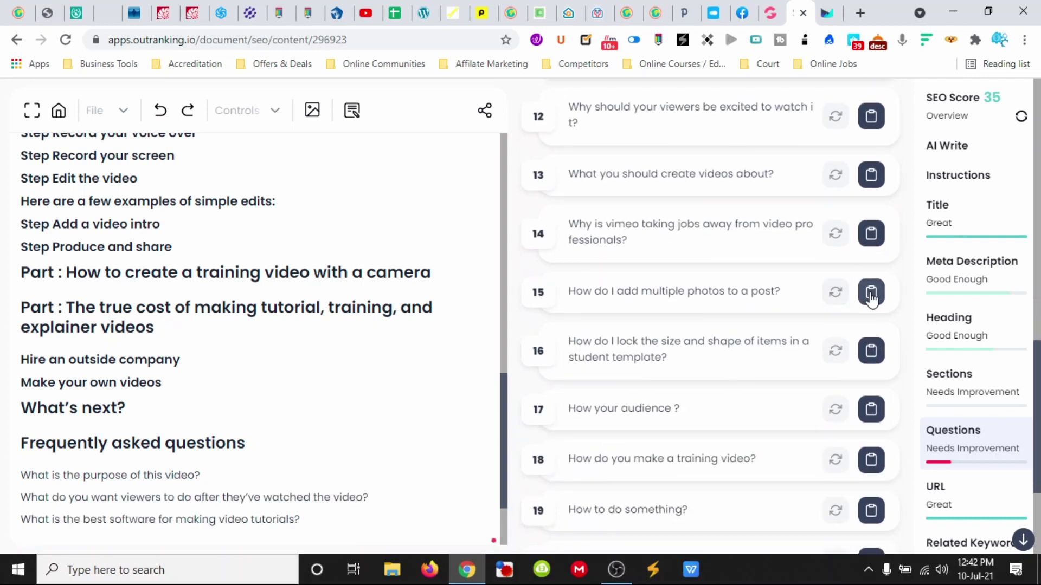
left_click(871, 292)
scroll(739, 388, "down", 4)
left_click(873, 309)
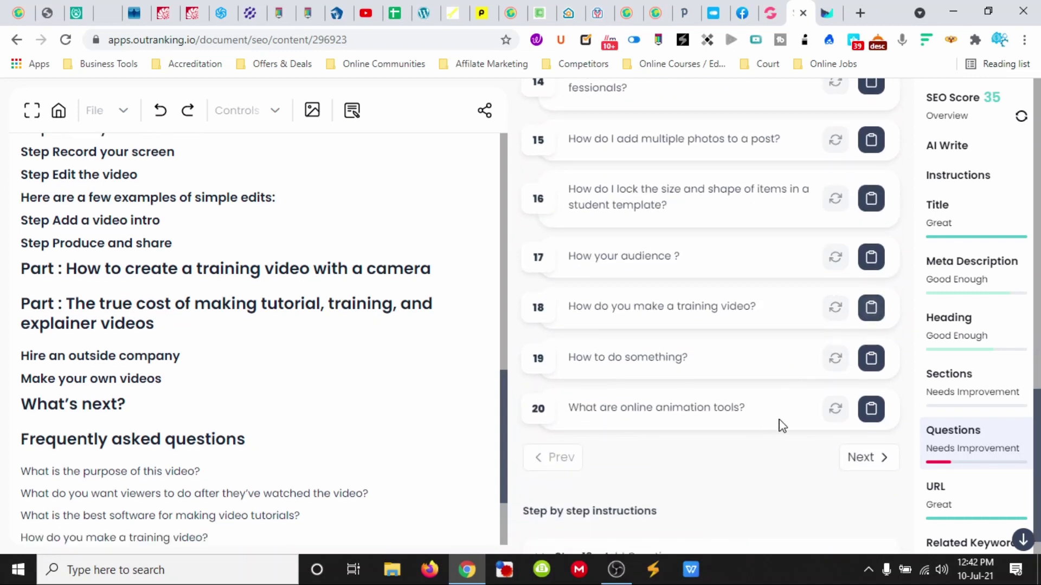
left_click(870, 409)
scroll(232, 409, "down", 3)
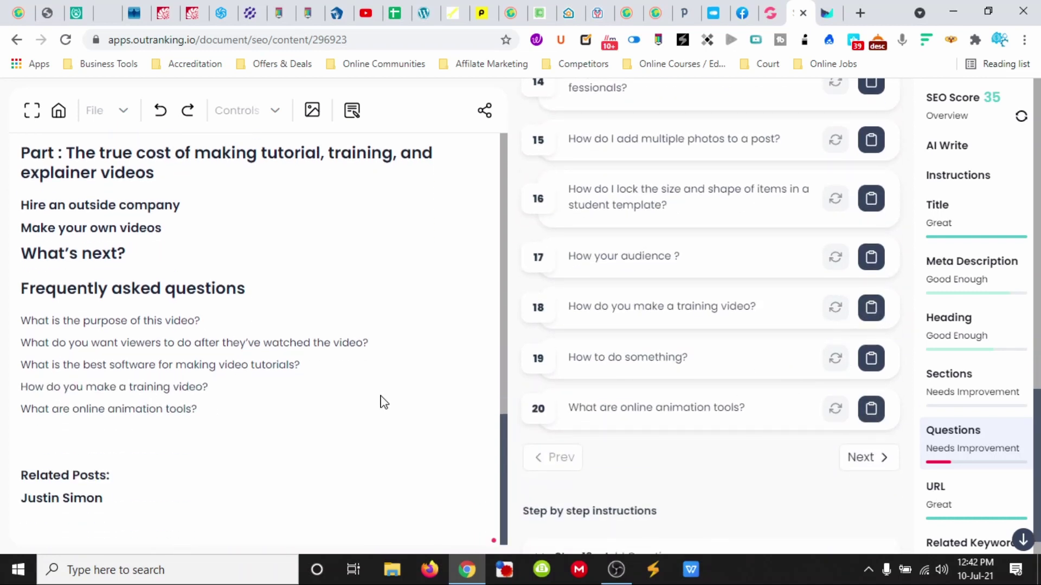
Review the keywords used in URLs and search the related keywords for "video making".
left_click(974, 498)
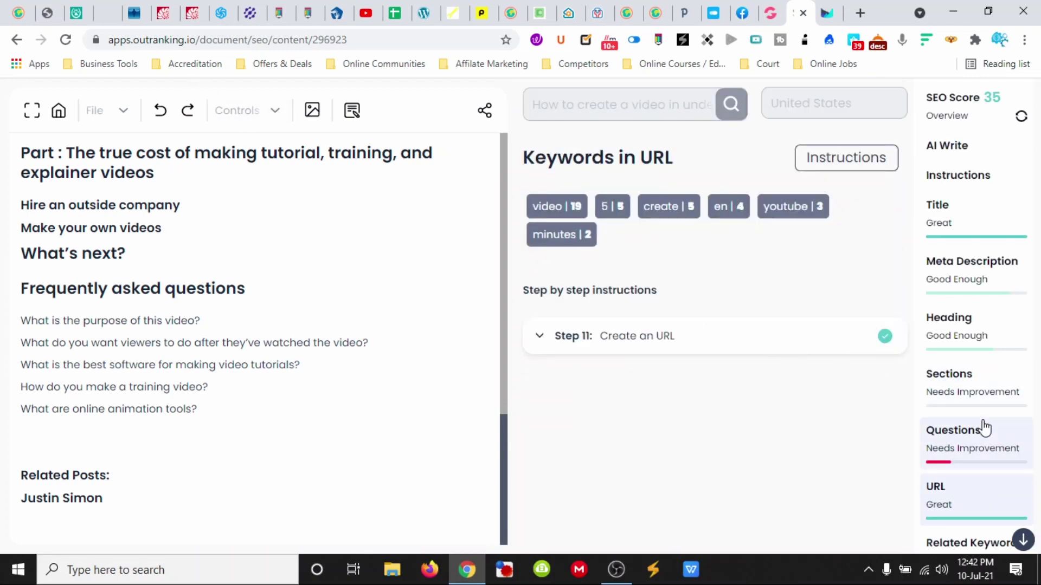
left_click(1023, 541)
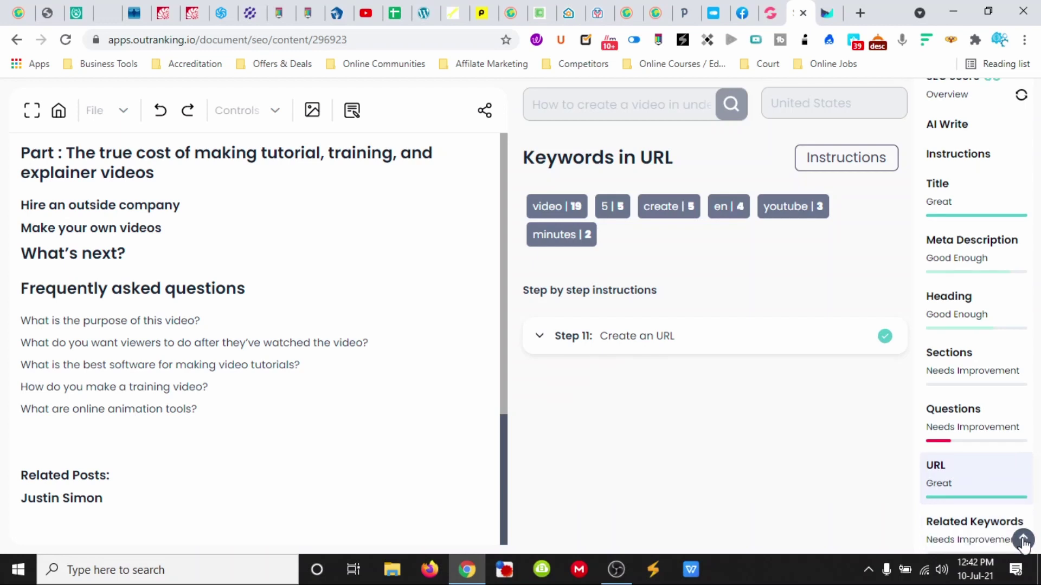
left_click(968, 528)
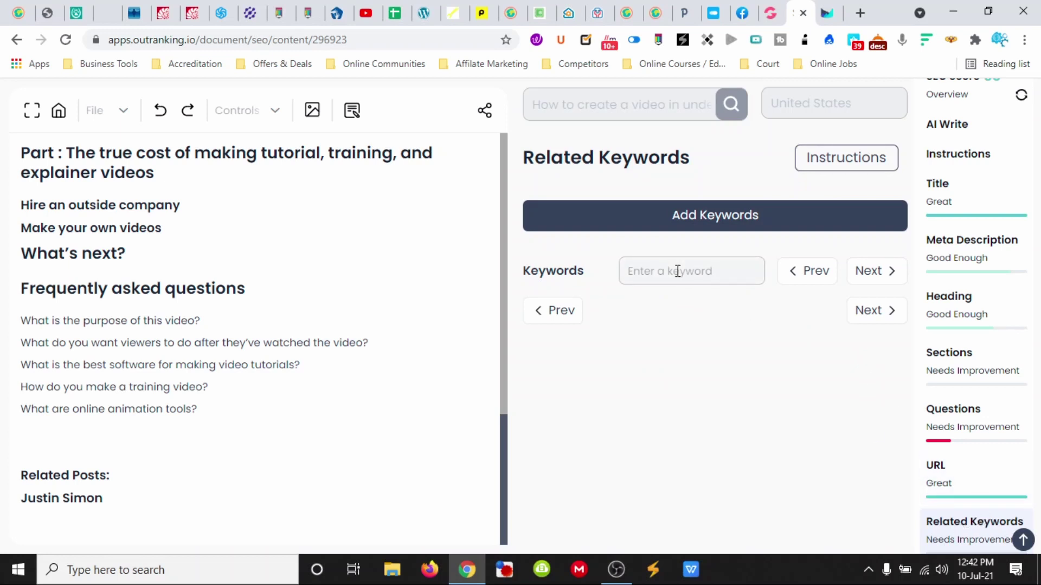
type("vide")
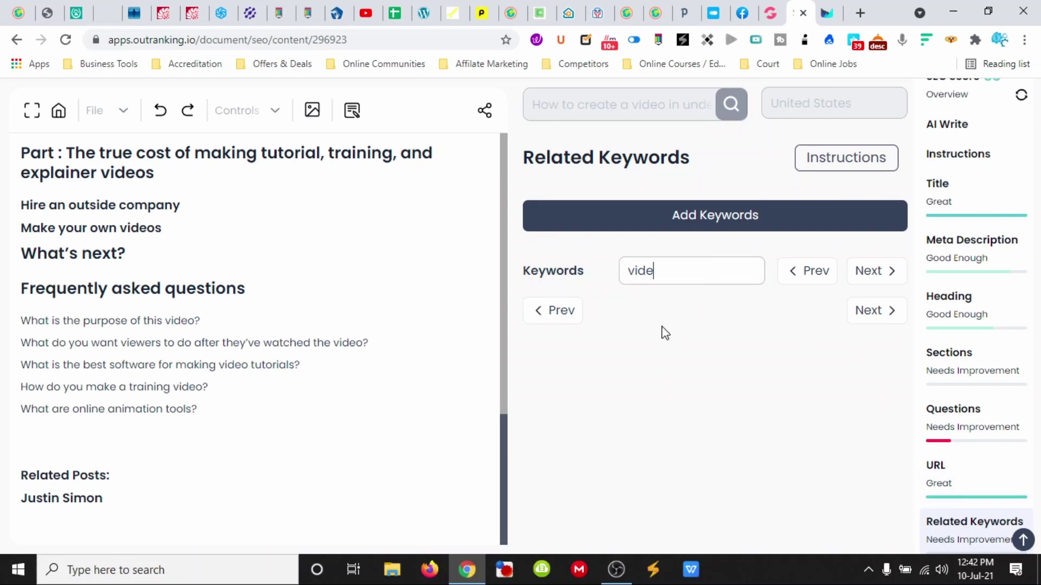
type("o making")
Try to find and save related keywords for "video making".
left_click(729, 219)
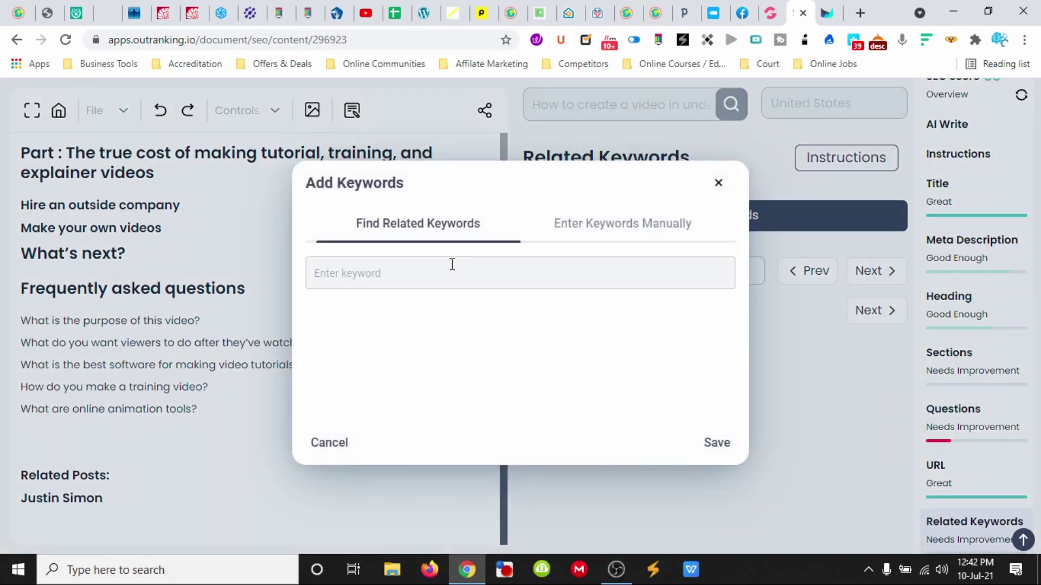
left_click(452, 264)
type("vide")
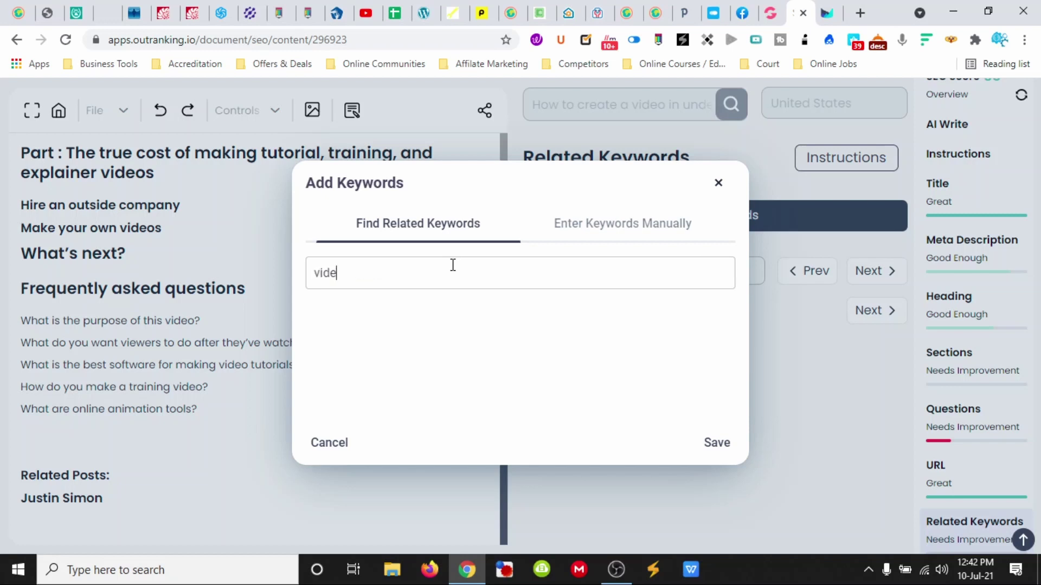
type("o making")
left_click(719, 442)
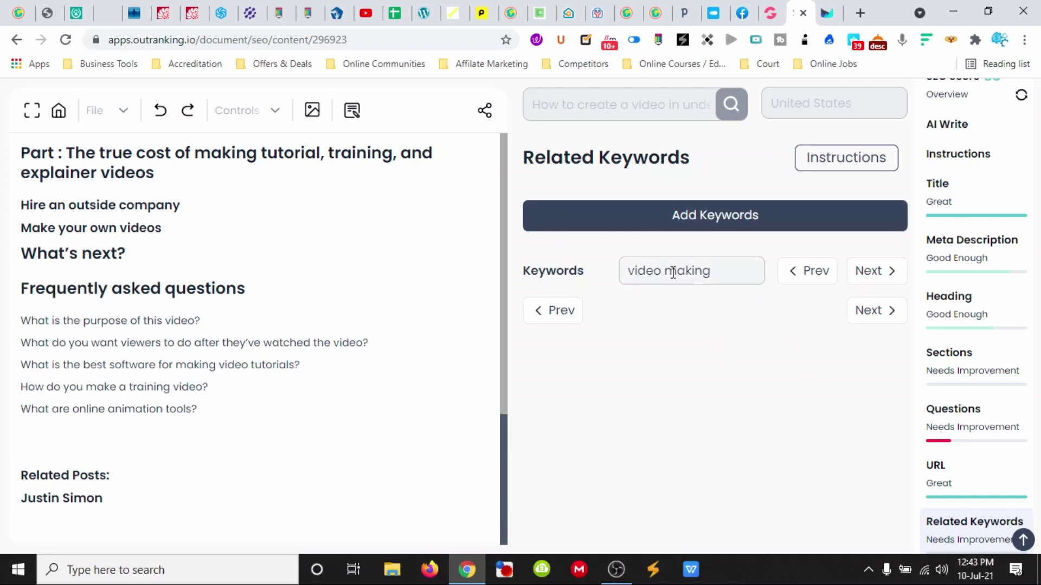
Manually add "video making" and "how to make videos" as related keywords and save them.
left_click(701, 220)
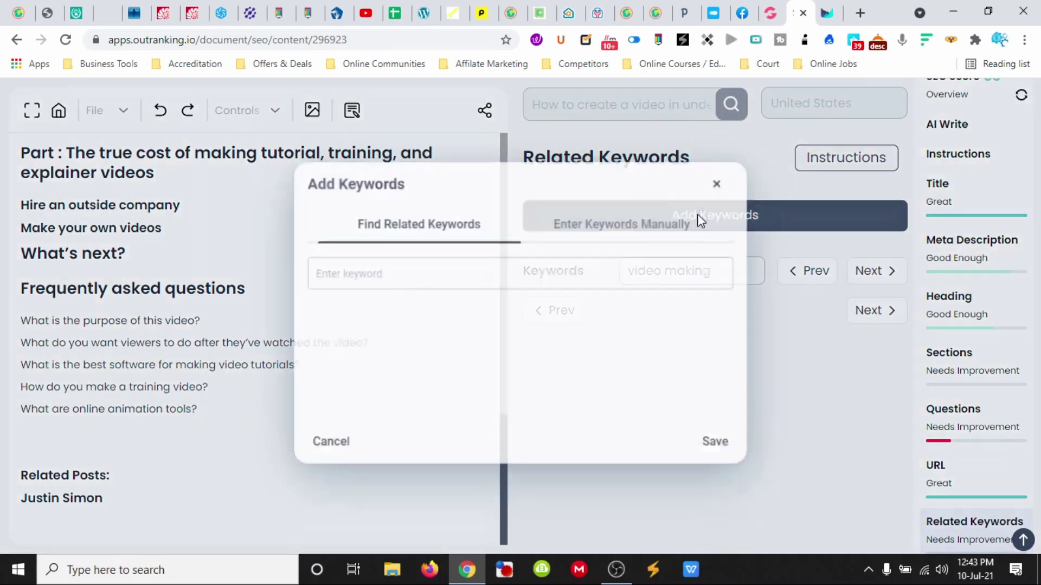
left_click(606, 233)
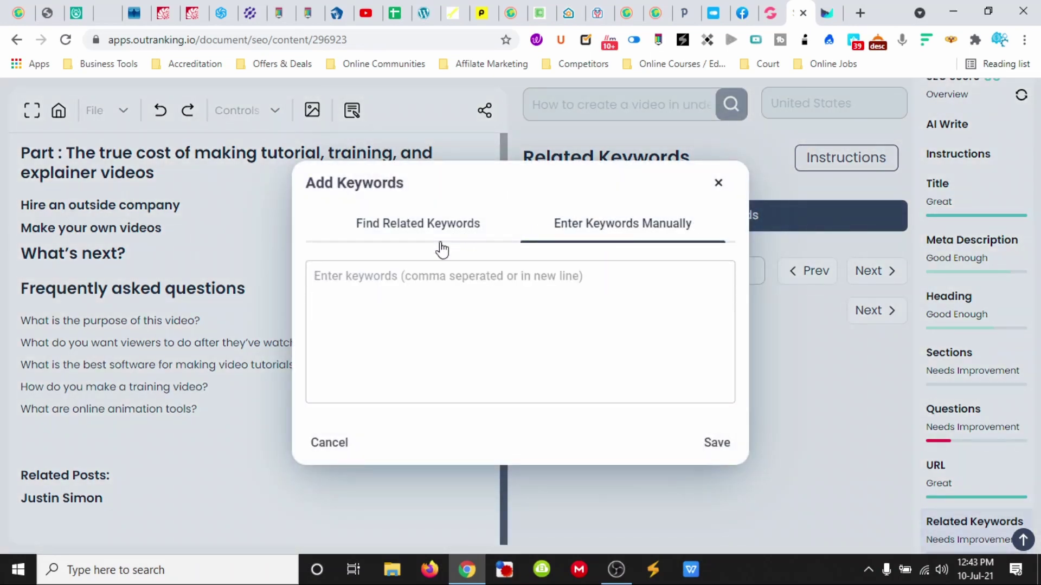
left_click(417, 286)
left_click(399, 227)
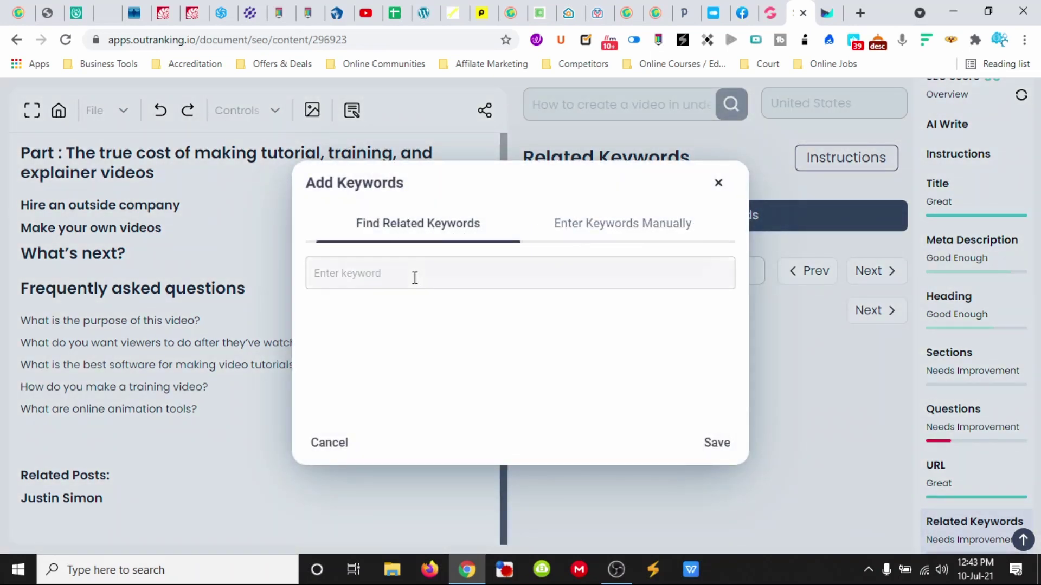
left_click(410, 271)
left_click(600, 228)
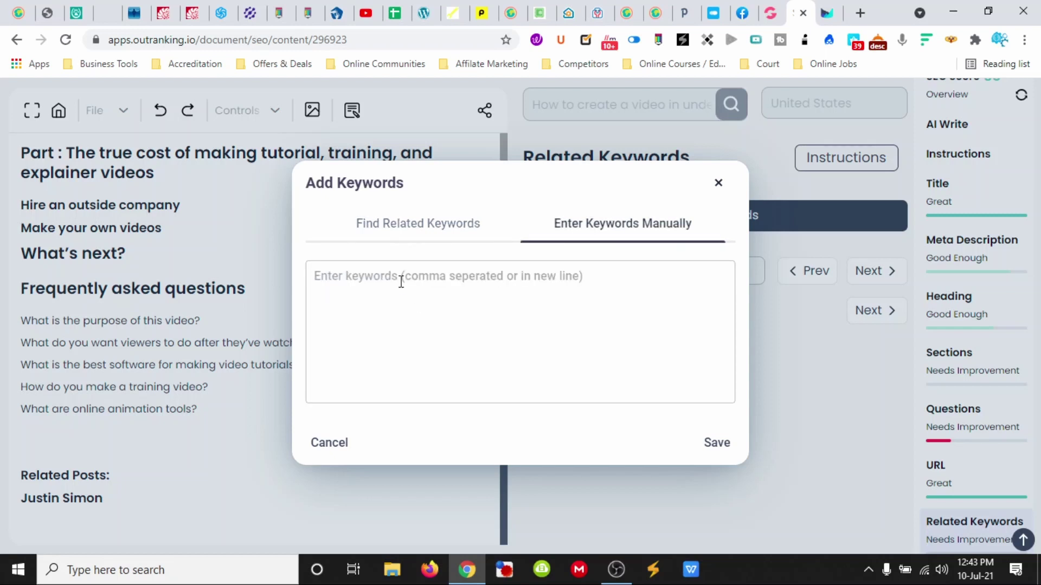
type("video ")
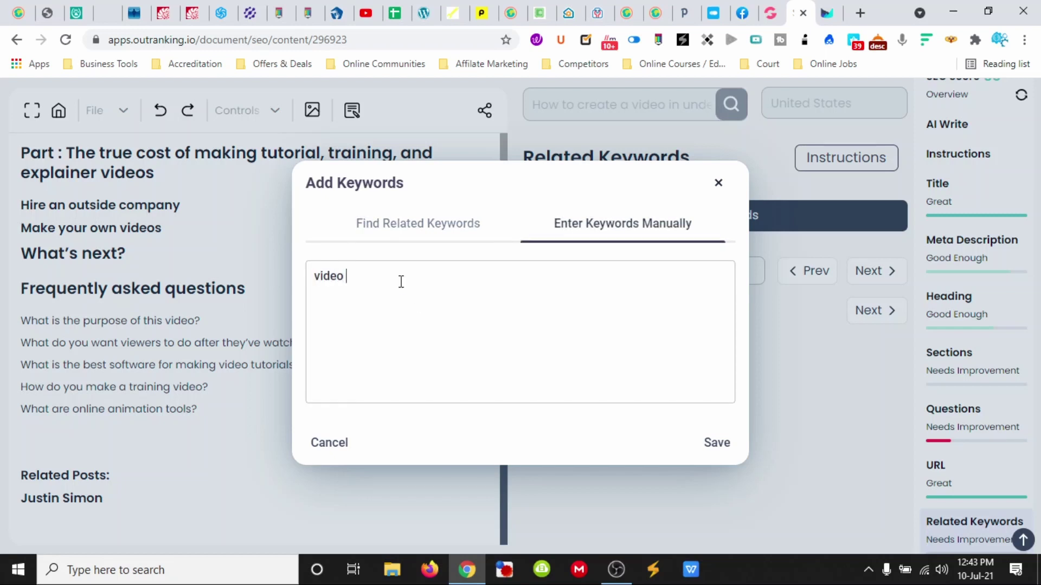
type("making, how")
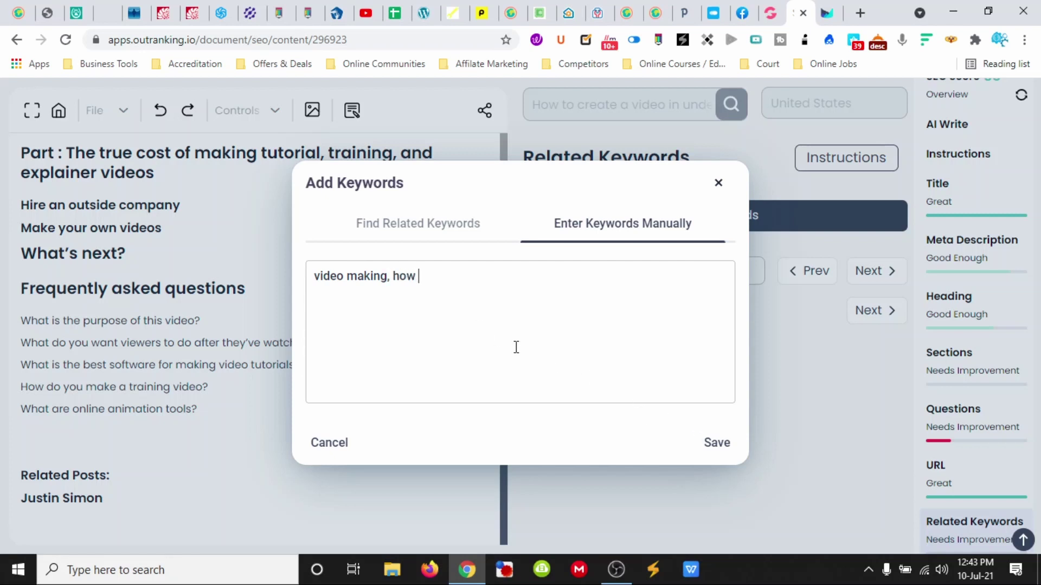
type(" to make videos")
left_click(721, 447)
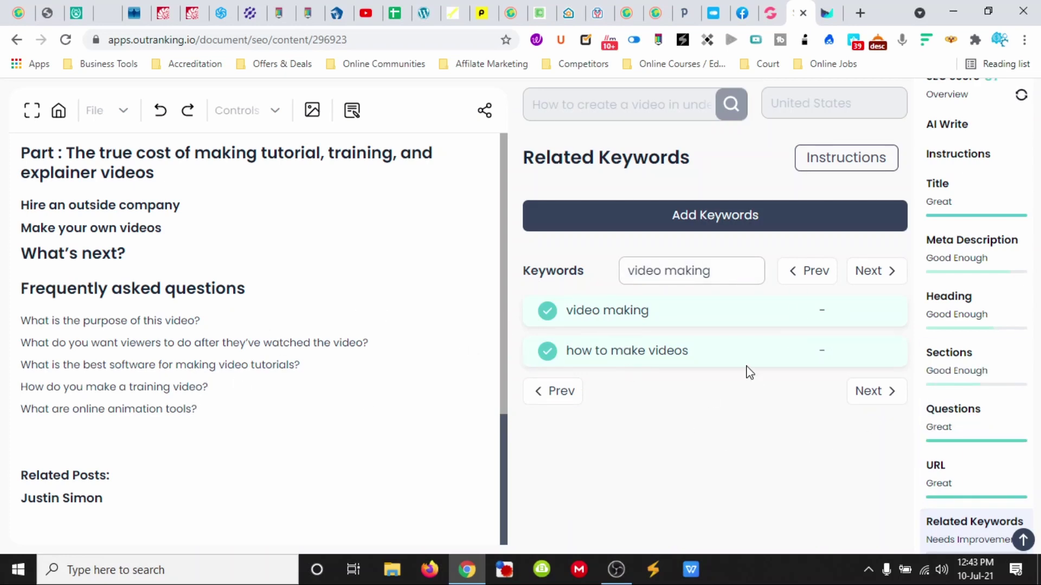
Return to the document's main heading and examine the formatting and AI writing commands available for the selected text.
scroll(267, 406, "up", 10)
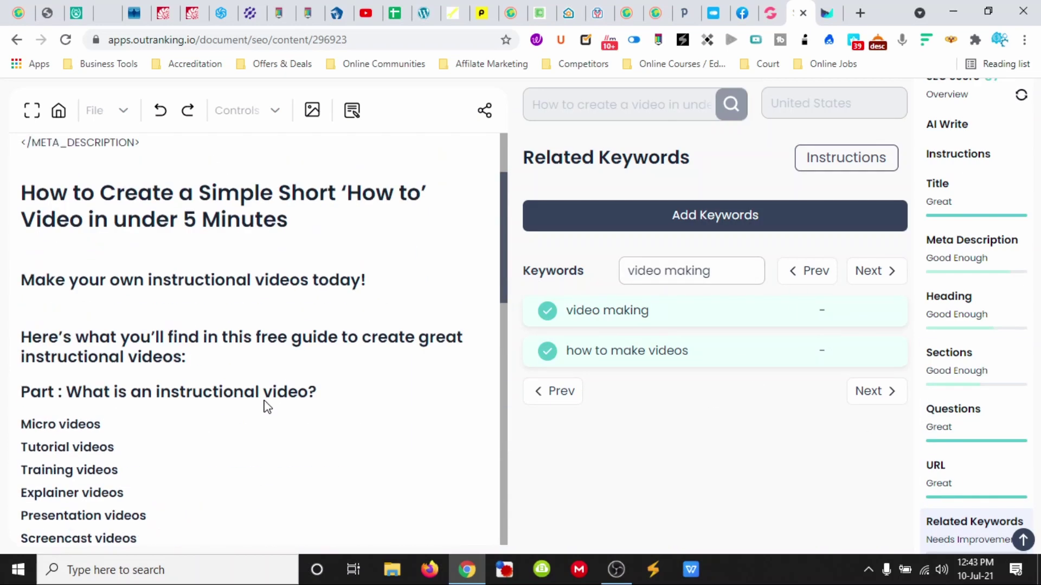
scroll(267, 406, "up", 3)
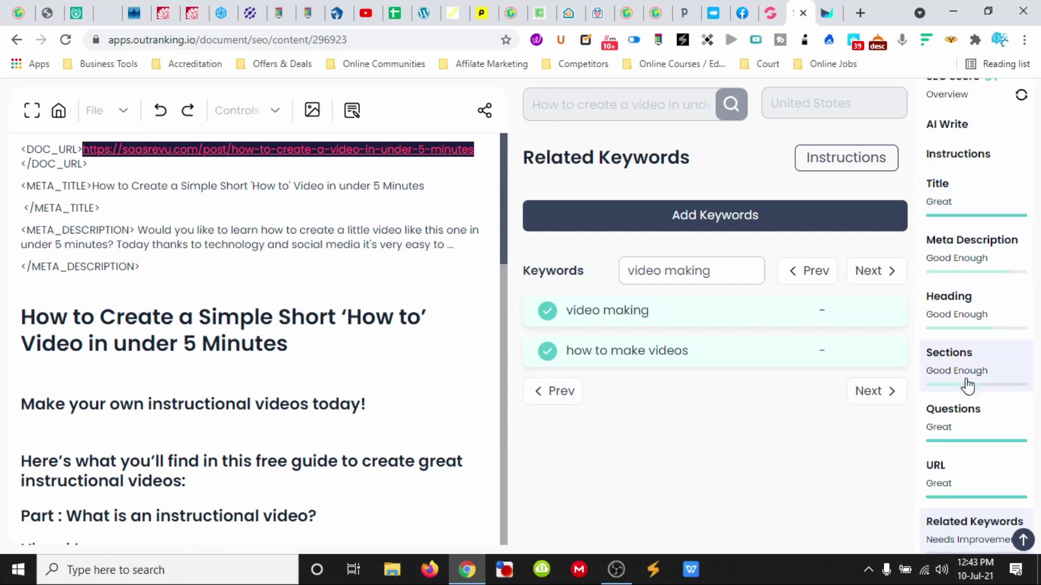
left_click(224, 375)
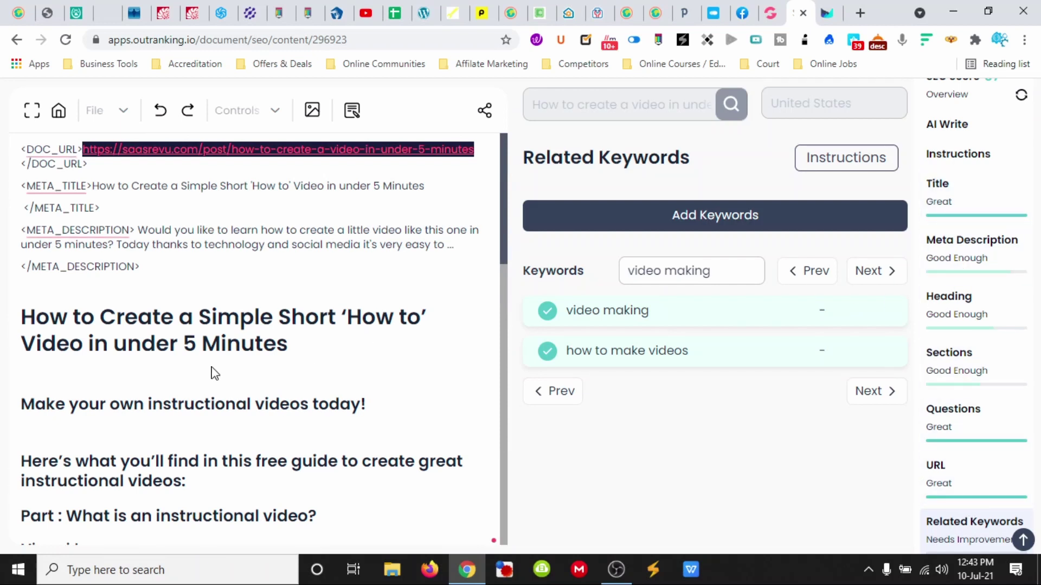
left_click_drag(289, 340, 16, 332)
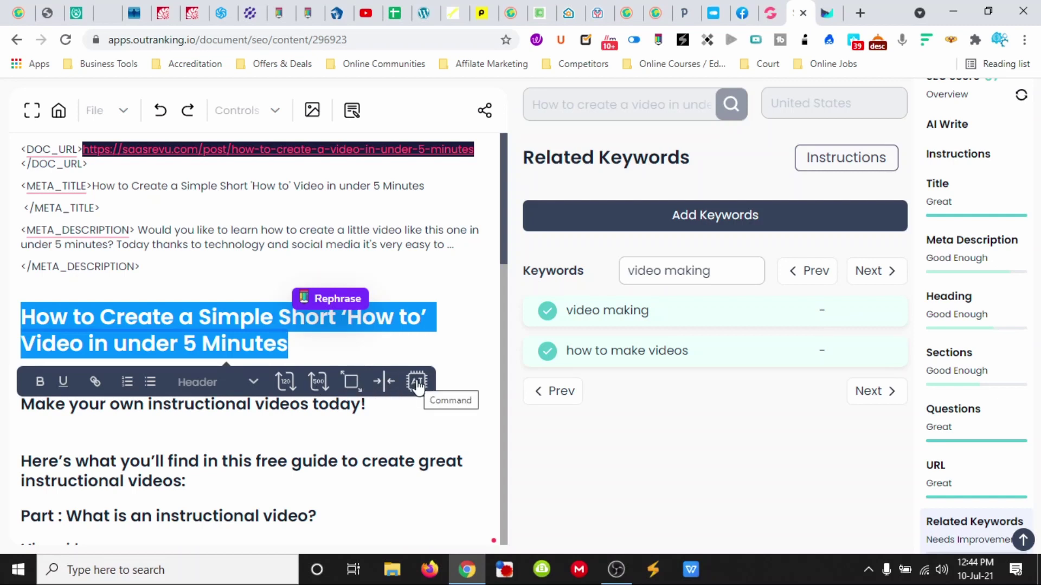
left_click(296, 340)
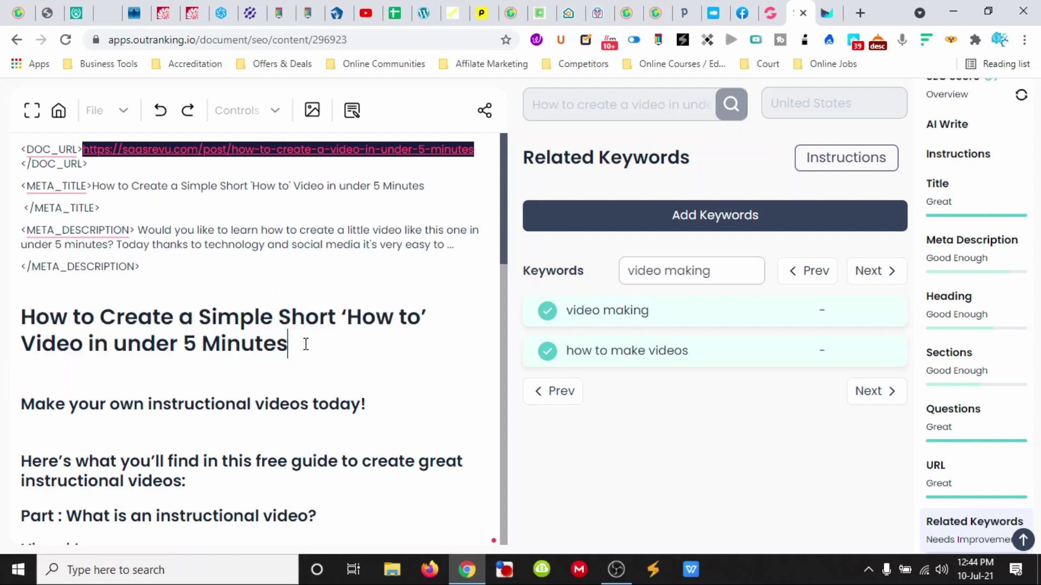
Add a blank line below the main heading and expand the heading's text into a paragraph with the AI expand command.
key("Return")
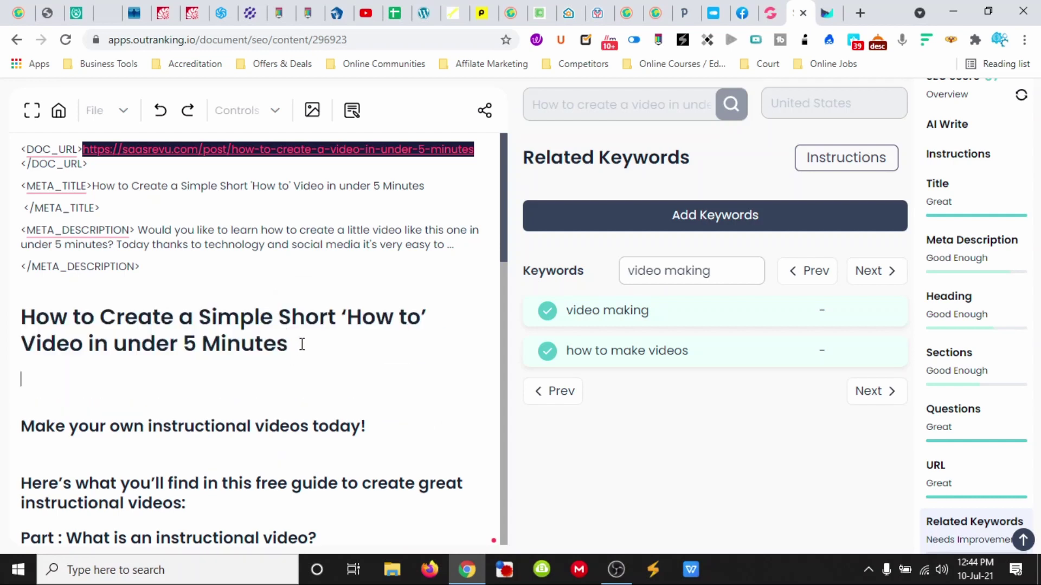
left_click_drag(286, 341, 16, 336)
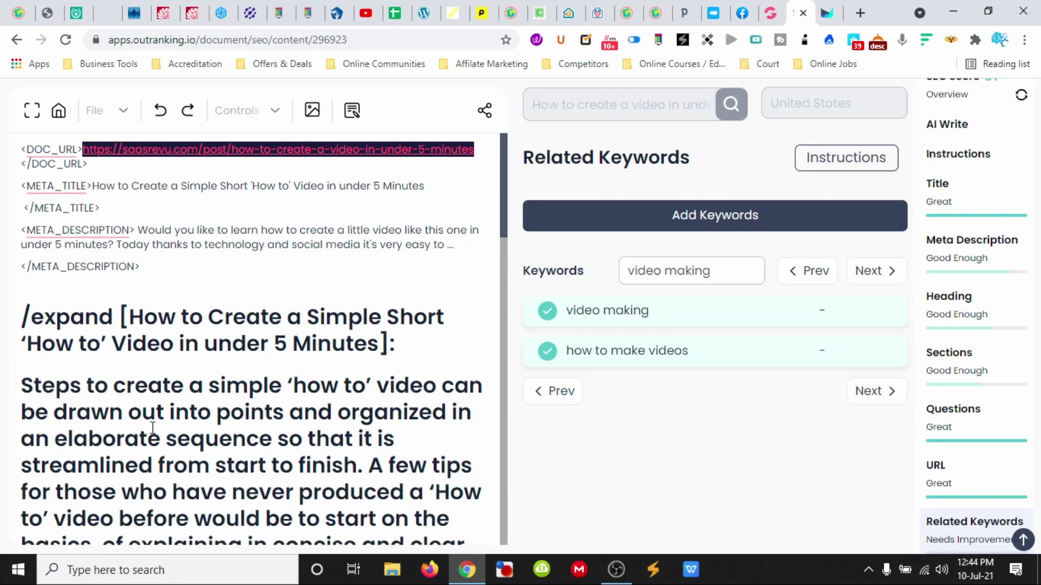
scroll(218, 336, "down", 2)
scroll(336, 365, "up", 1)
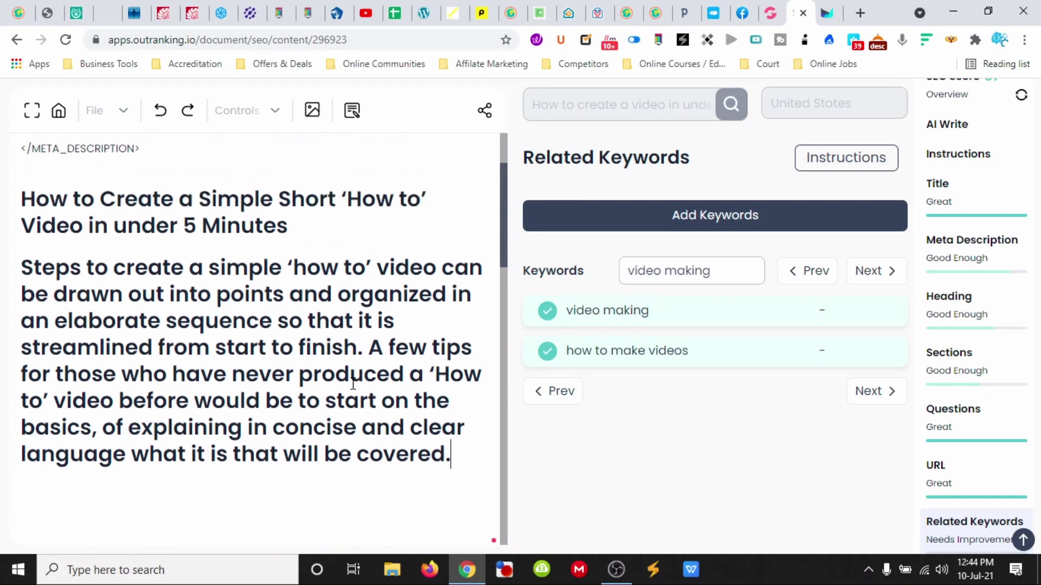
Format the expanded text below the main heading as a normal paragraph.
left_click_drag(457, 452, 21, 268)
left_click(284, 493)
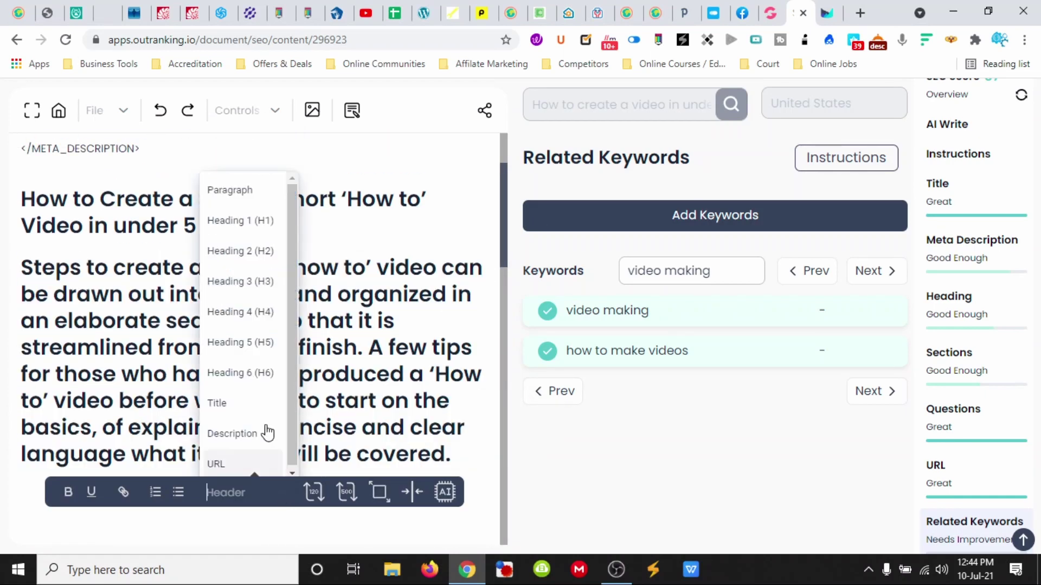
left_click(247, 201)
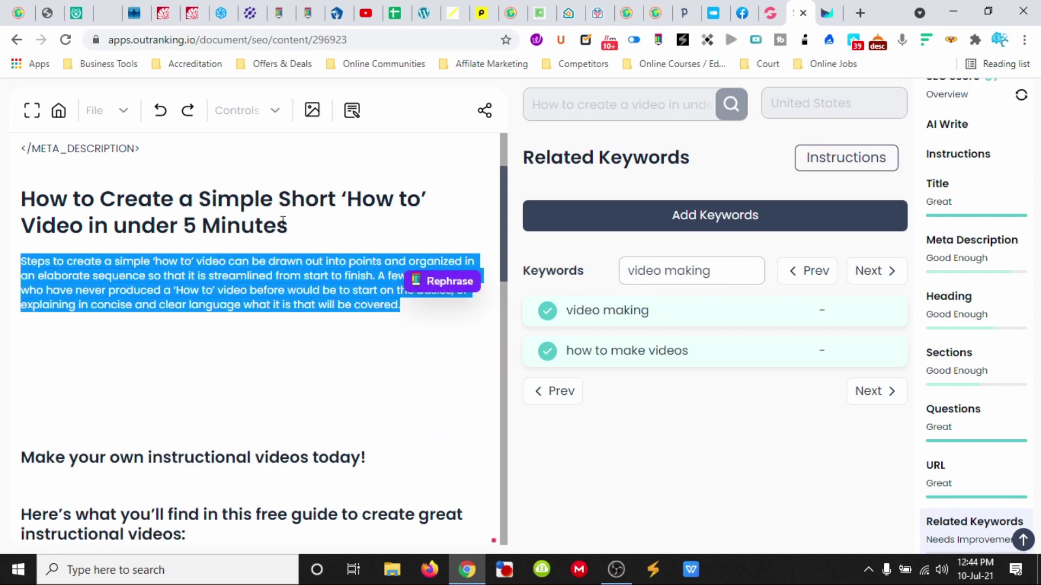
Remove the extra blank lines between the introductory paragraph and the "Make your own instructional videos today!" heading.
left_click(318, 359)
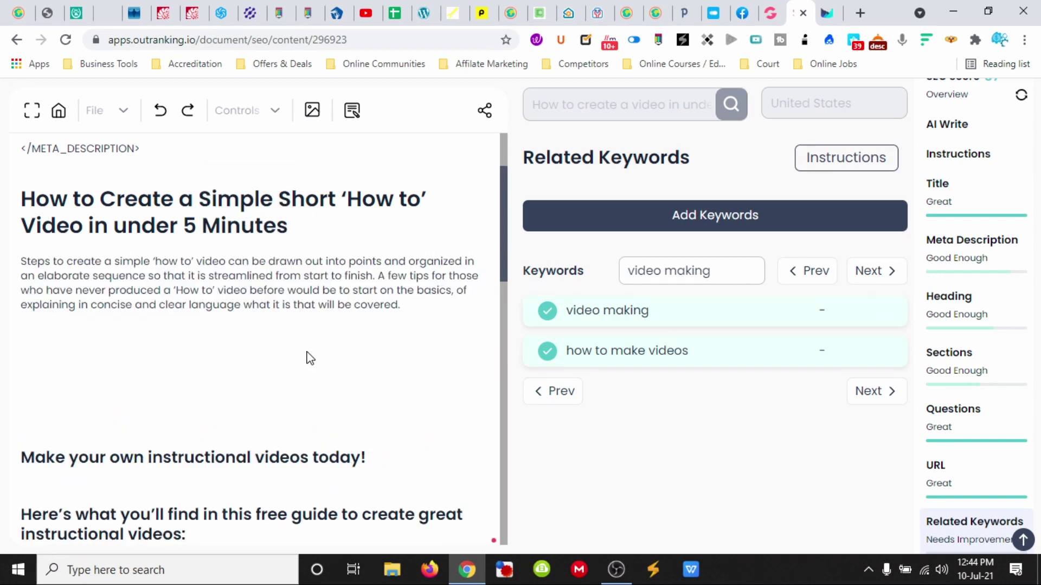
key("BackSpace")
key("BackSpace")
key("BackSpace")
key("BackSpace")
key("BackSpace")
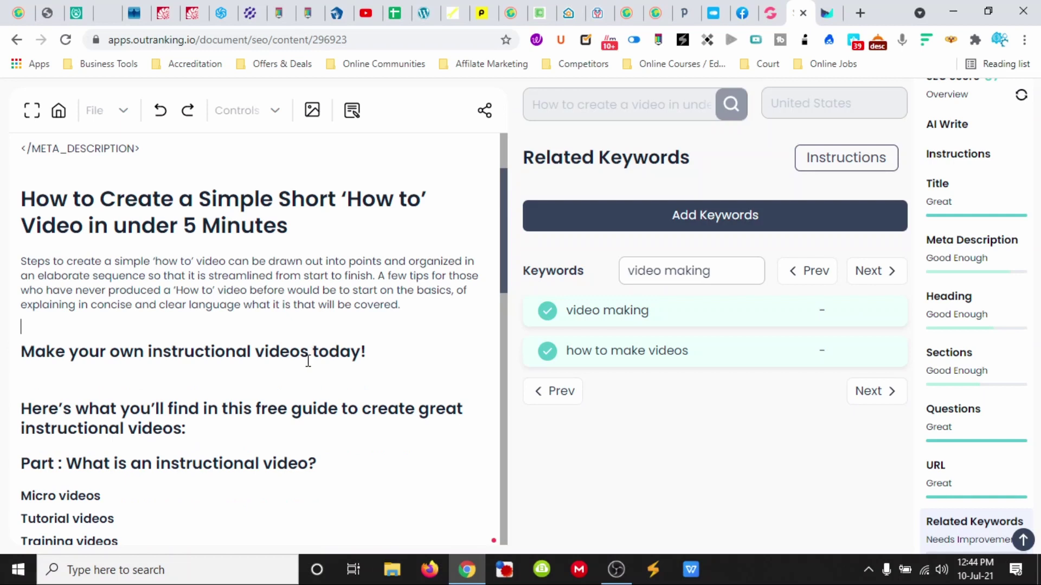
Generate content from the "Make your own instructional videos today!" heading with the AI command.
left_click_drag(371, 353, 20, 352)
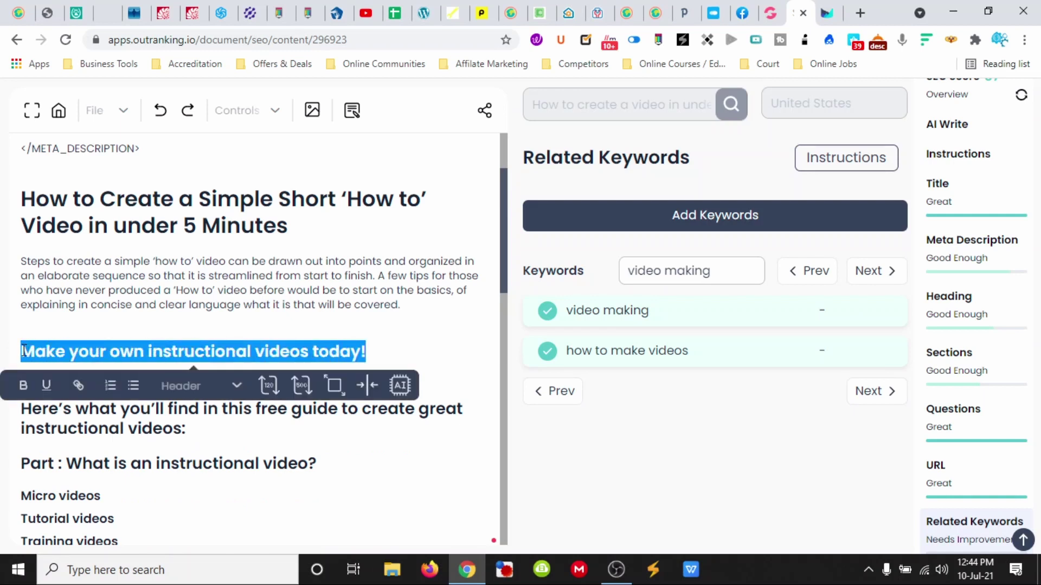
left_click(400, 386)
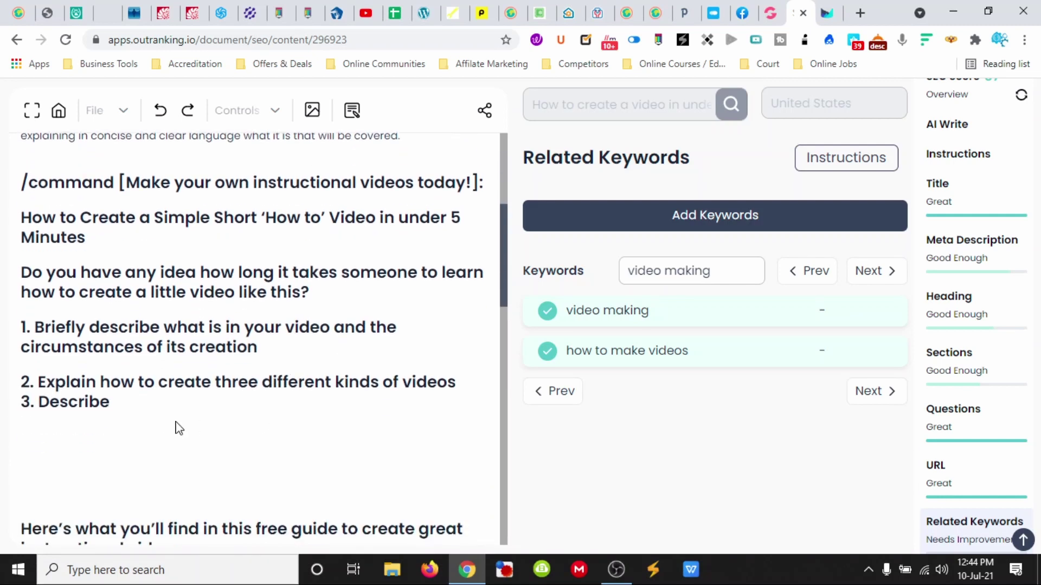
scroll(145, 393, "up", 2)
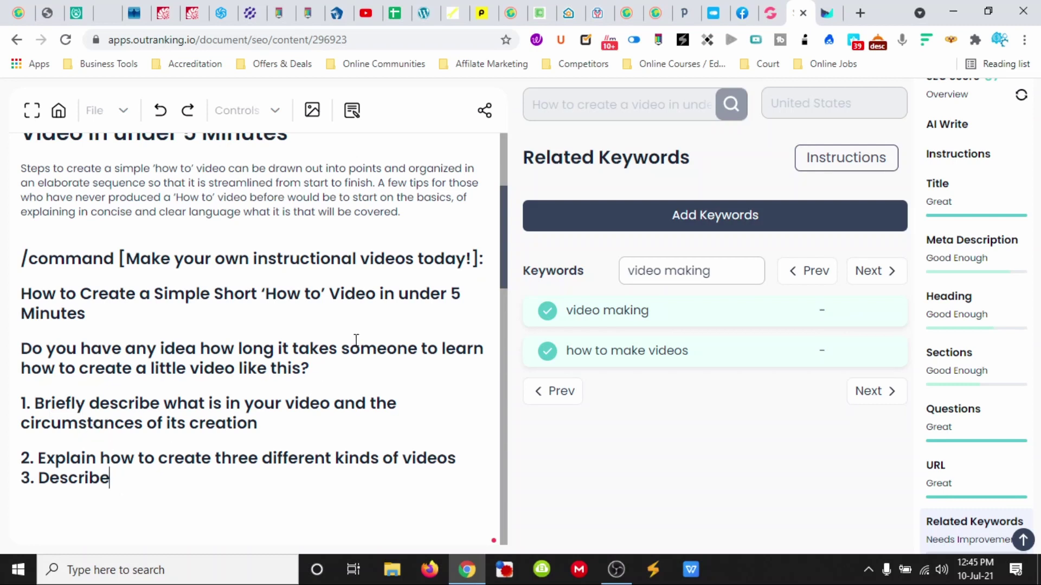
Strip the "/command [" prefix and the "]:" suffix from the "Make your own instructional videos today!" heading.
scroll(354, 338, "up", 2)
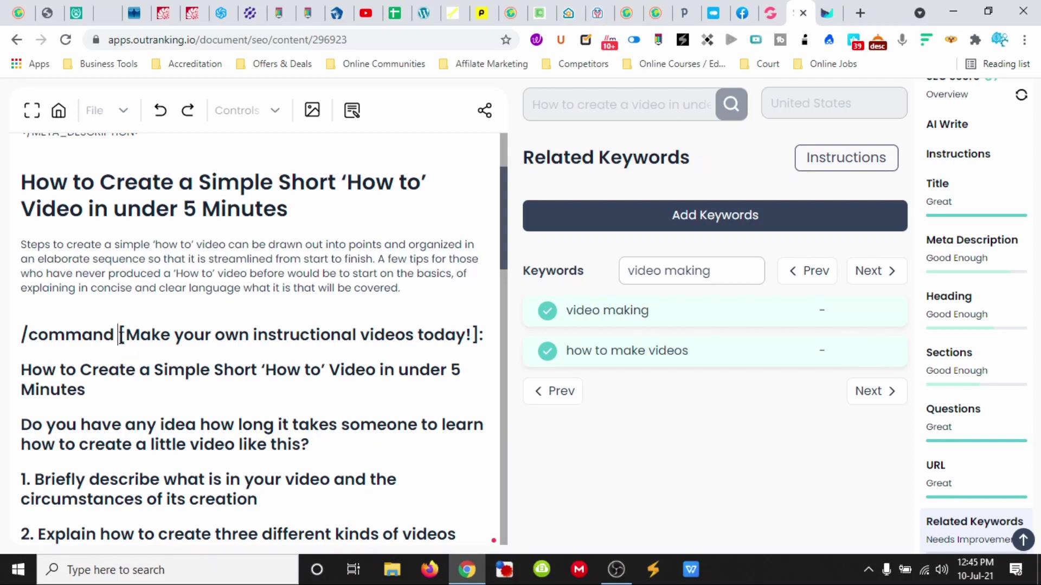
left_click_drag(125, 334, 20, 334)
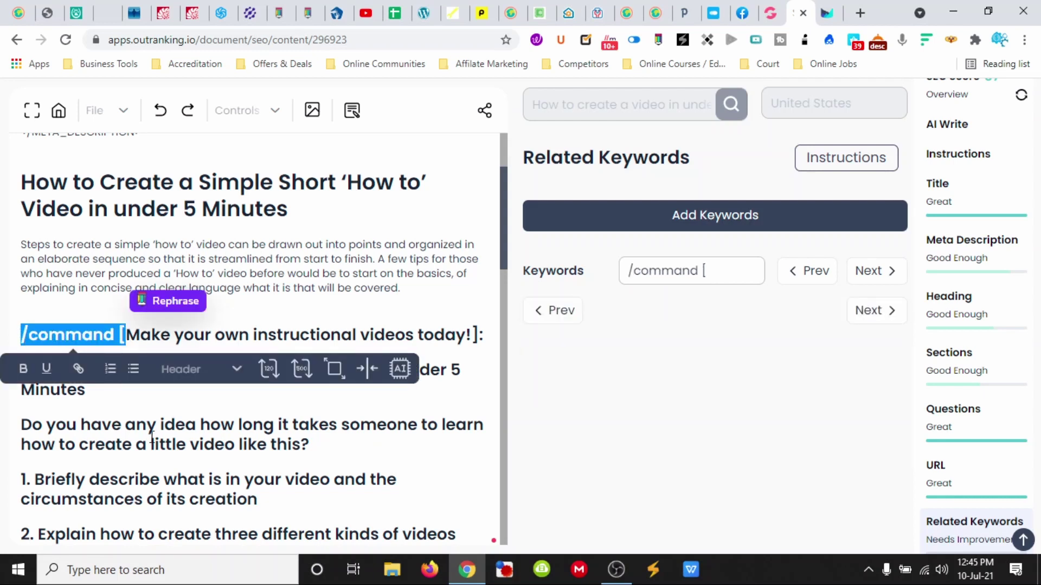
key("BackSpace")
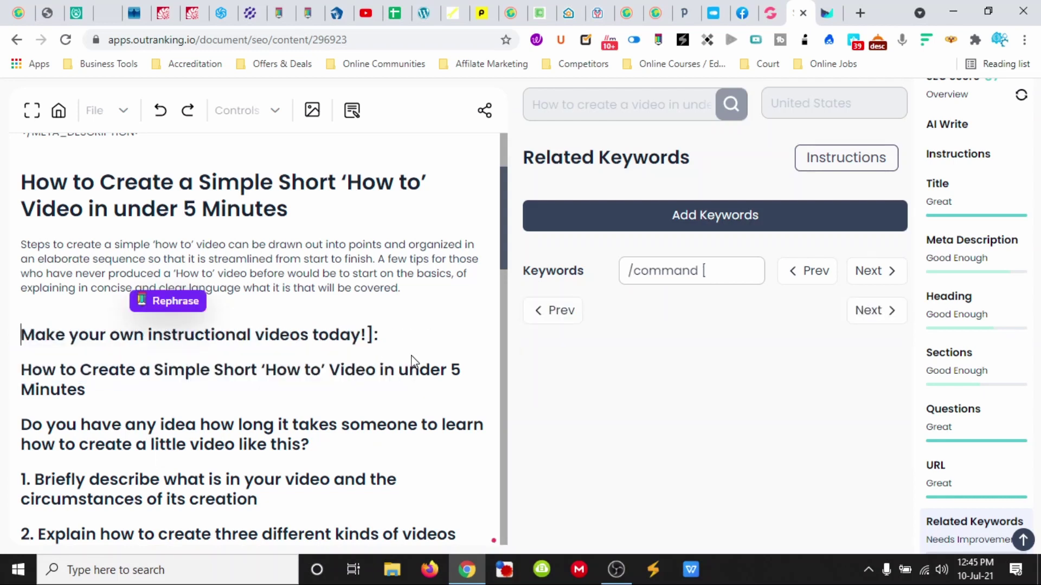
left_click(373, 334)
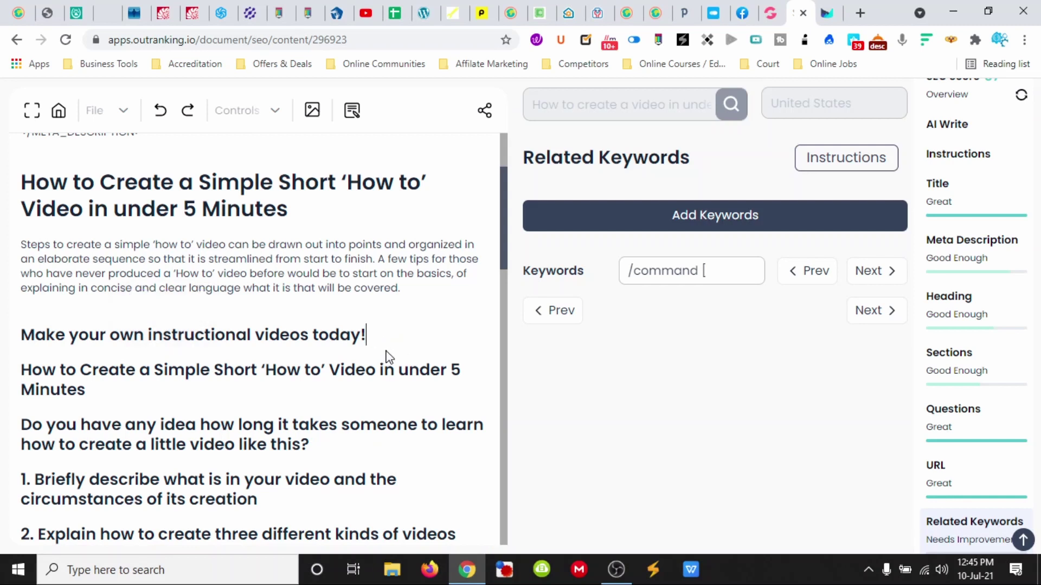
Expand the question "What is an instructional video?" in its Part heading into a paragraph with the AI expand command.
left_click(242, 388)
scroll(242, 388, "down", 5)
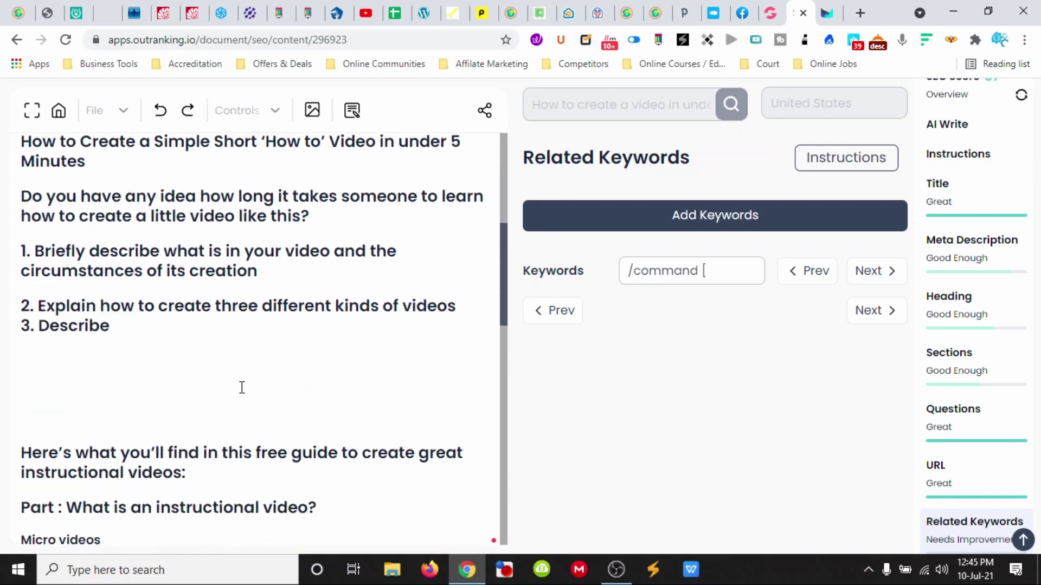
scroll(242, 387, "down", 4)
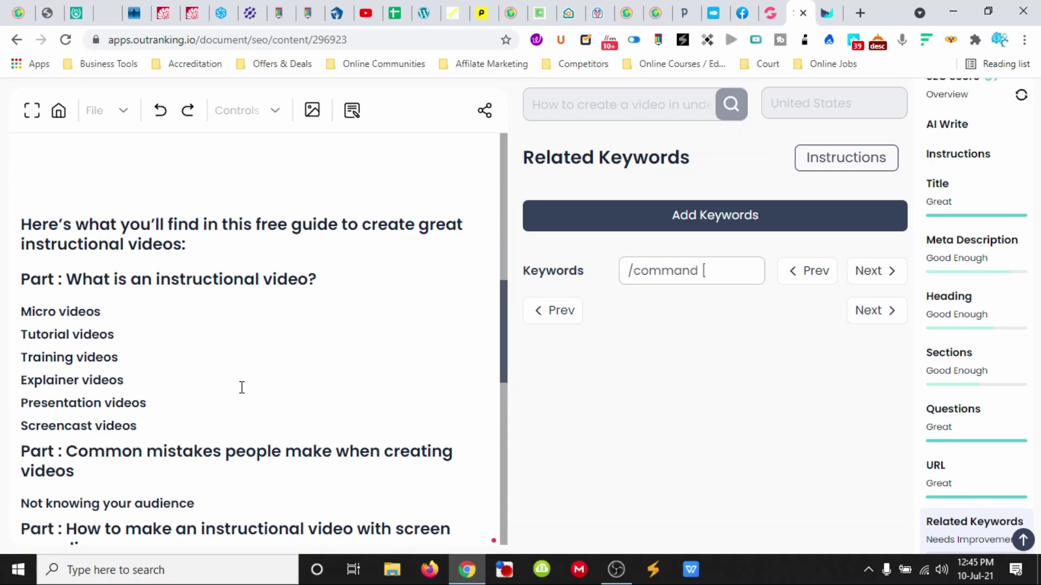
scroll(241, 387, "up", 5)
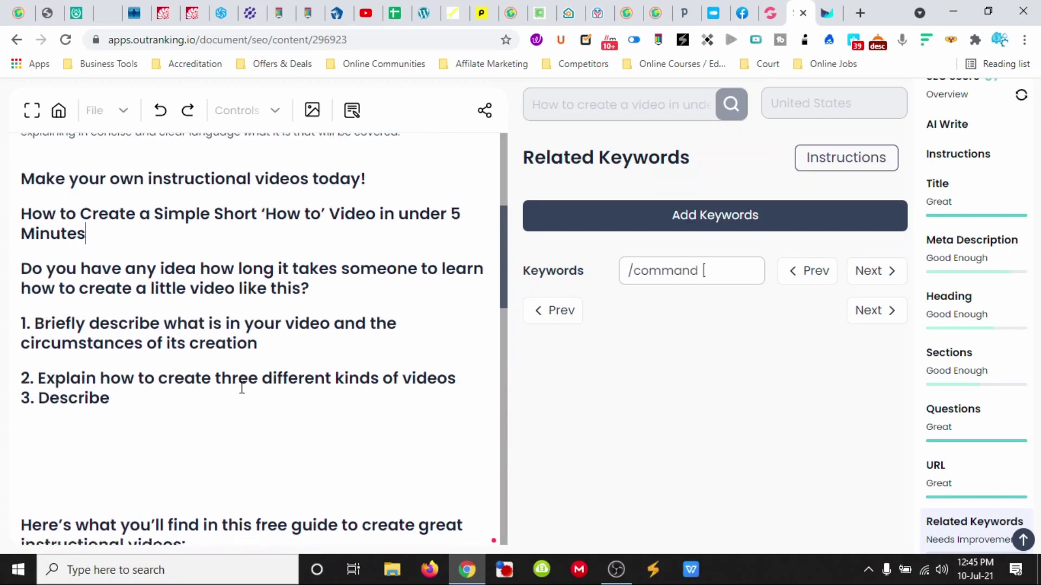
scroll(242, 387, "down", 4)
scroll(130, 405, "down", 1)
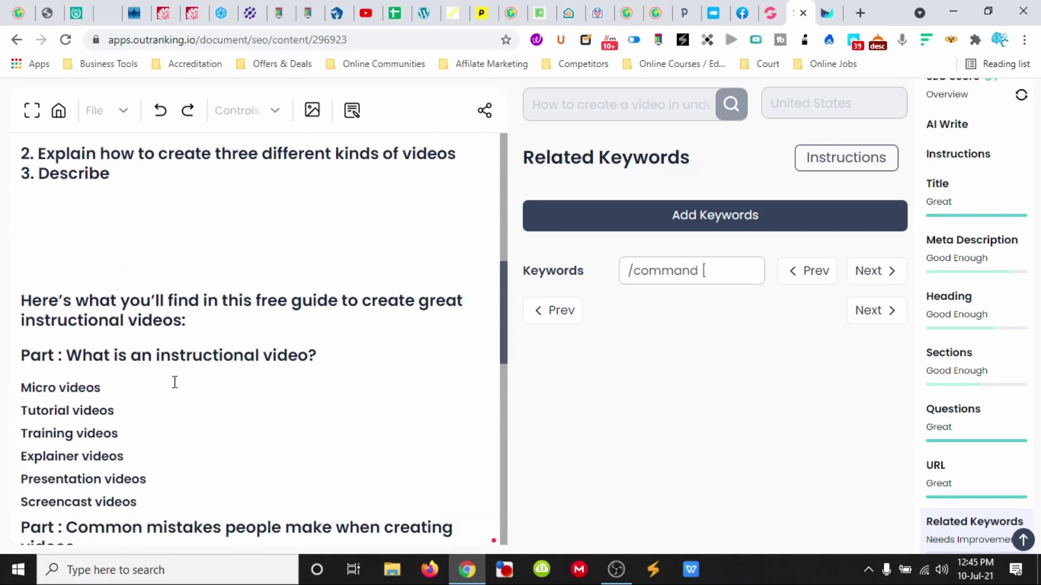
mouse_move(319, 355)
left_mouse_down()
mouse_move(75, 351)
mouse_move(319, 358)
left_mouse_up()
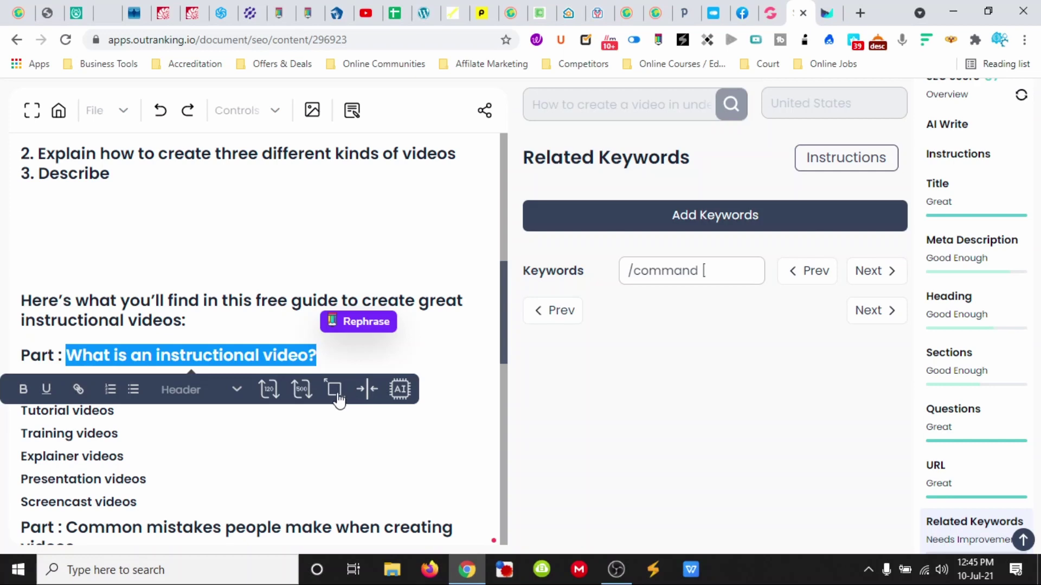
left_click(335, 393)
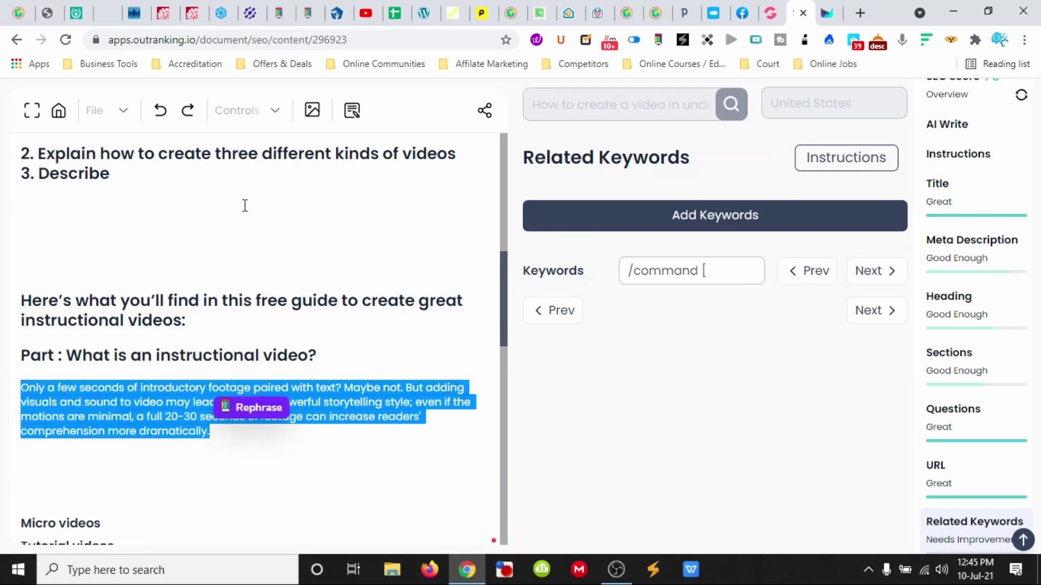
left_click(250, 387)
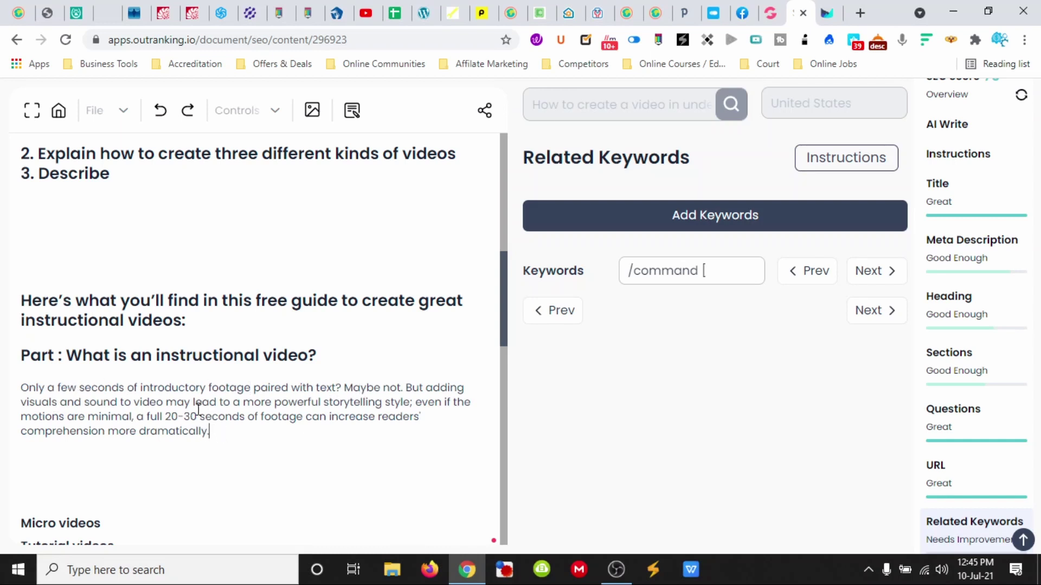
Look through the rest of the document and check its SEO score, returning to the document's beginning.
scroll(236, 437, "down", 3)
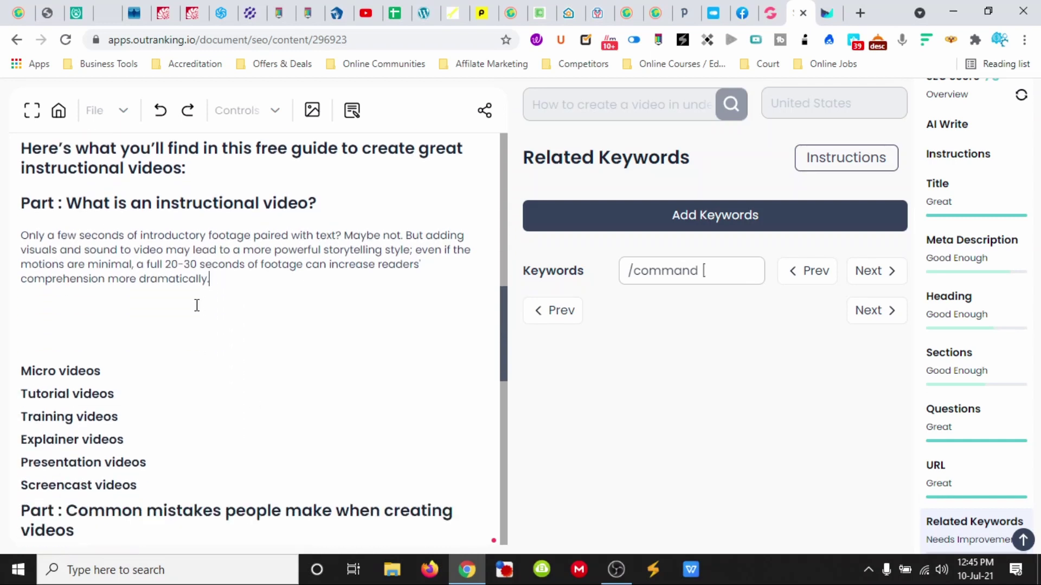
scroll(187, 363, "down", 12)
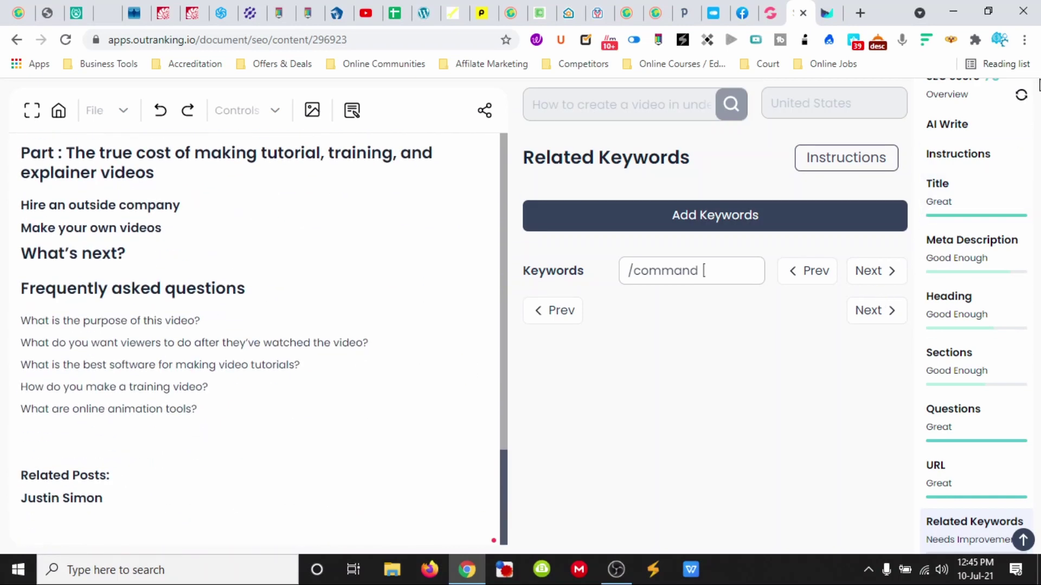
left_click(1023, 539)
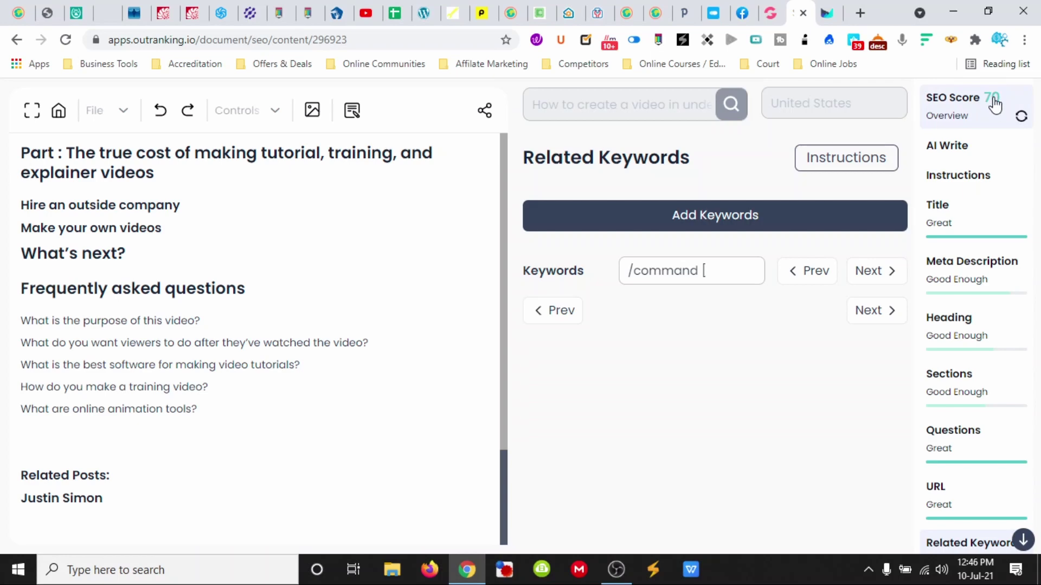
left_click_drag(510, 461, 518, 140)
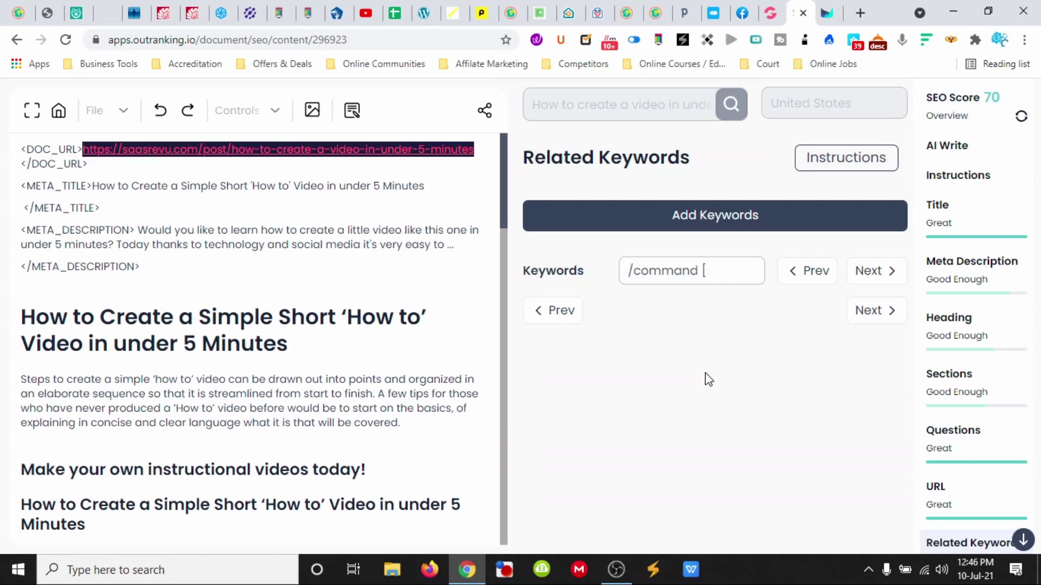